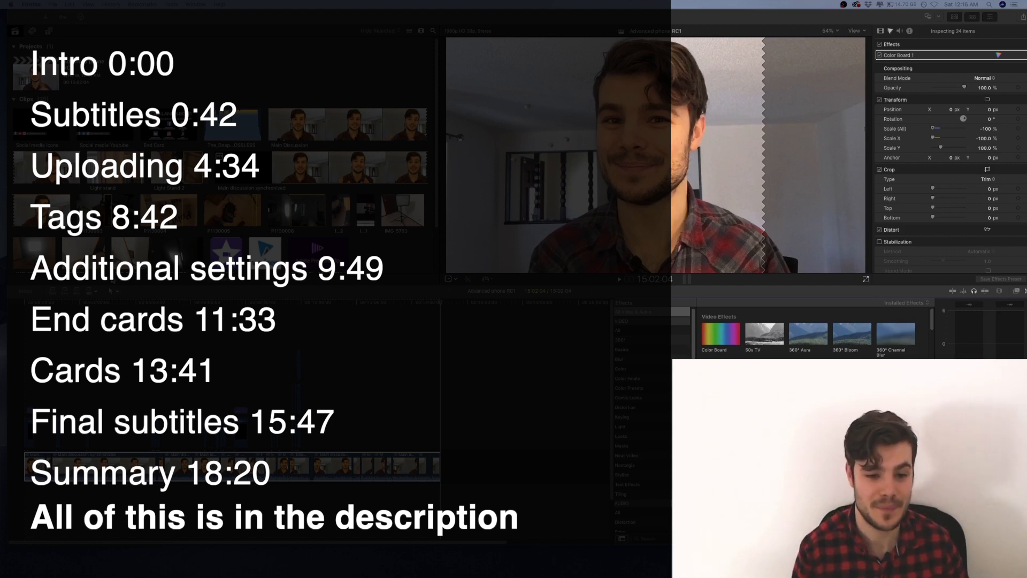
Step: Set up a Master File export of the Advanced phone RC1 project using the Audio Only format with AAC audio
{"action": "left_click", "coordinate": [229, 318]}
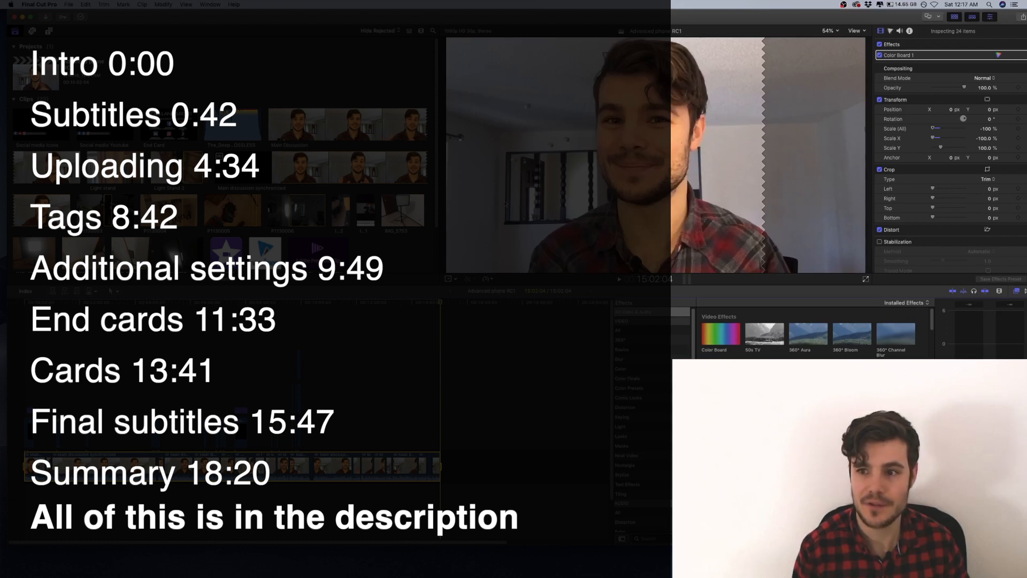
{"action": "left_click", "coordinate": [1023, 18]}
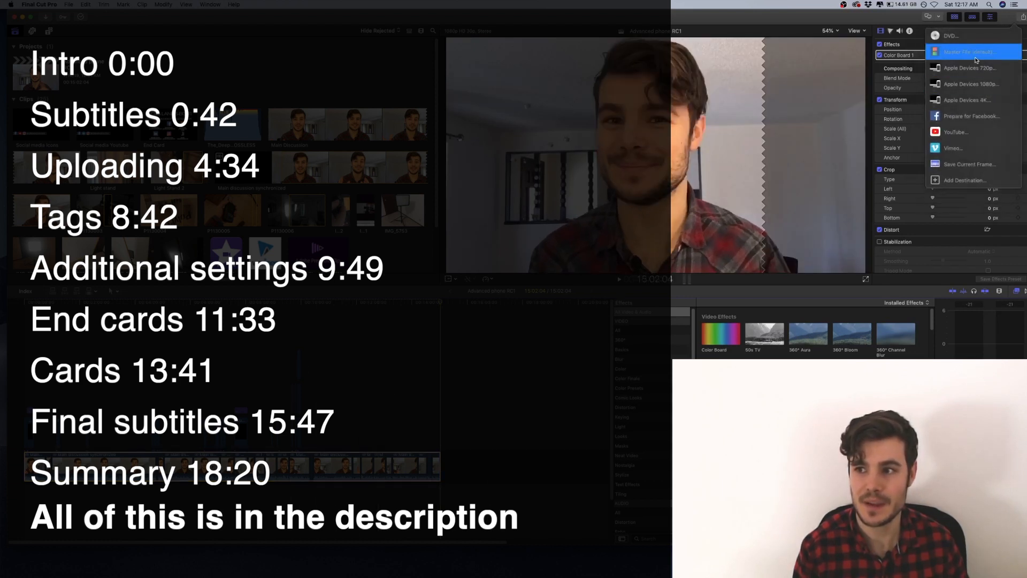
{"action": "left_click", "coordinate": [976, 60]}
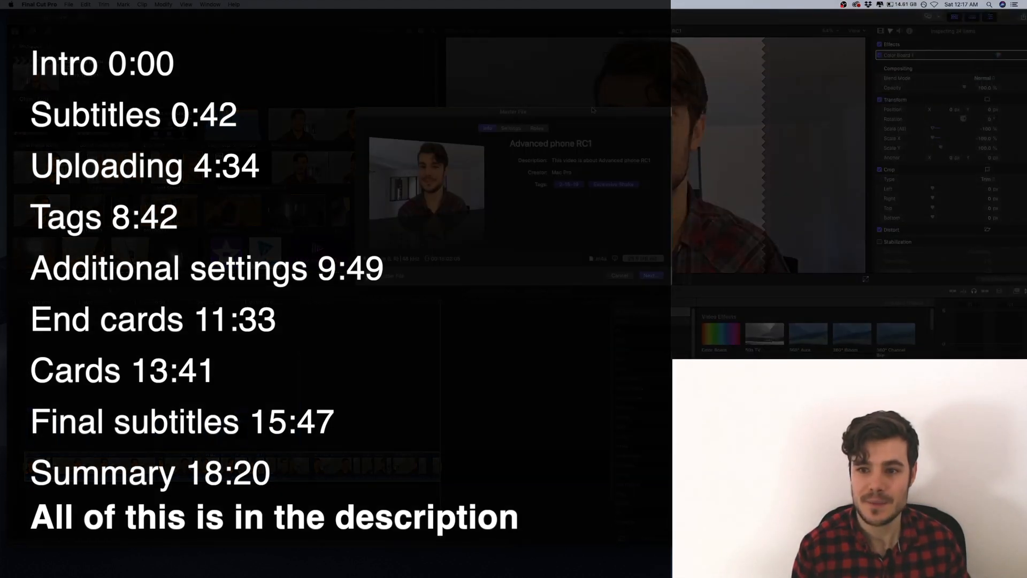
{"action": "left_click", "coordinate": [503, 129]}
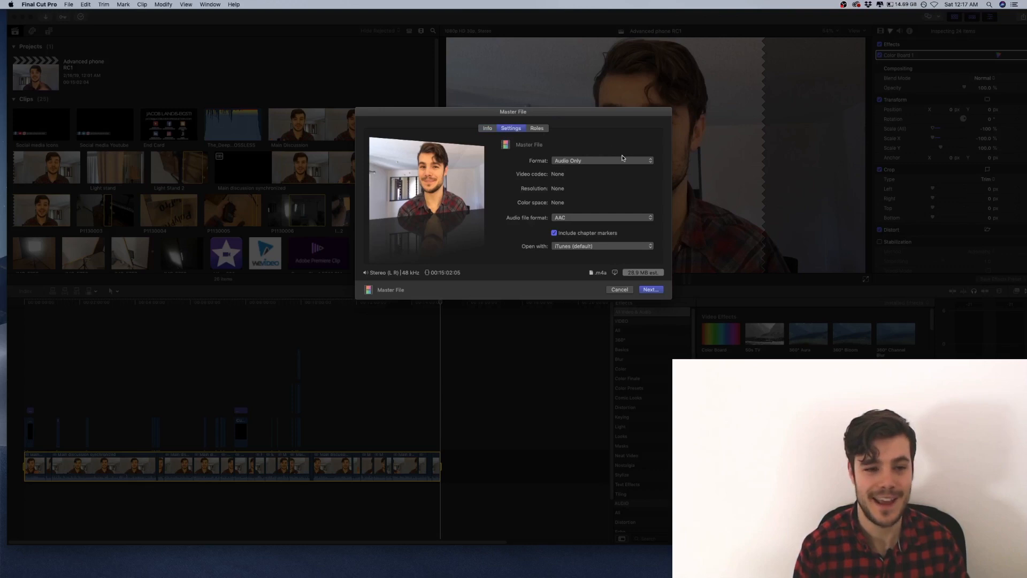
Step: Save the audio export in a new folder named Exports inside the folder for the advanced phone video shooting project
{"action": "left_click", "coordinate": [650, 290]}
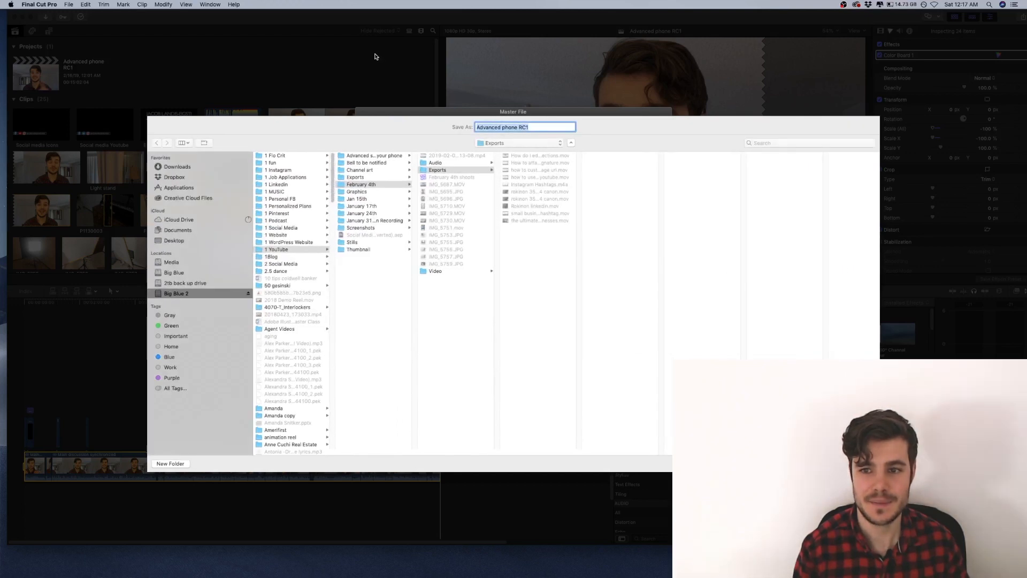
{"action": "left_click", "coordinate": [360, 187]}
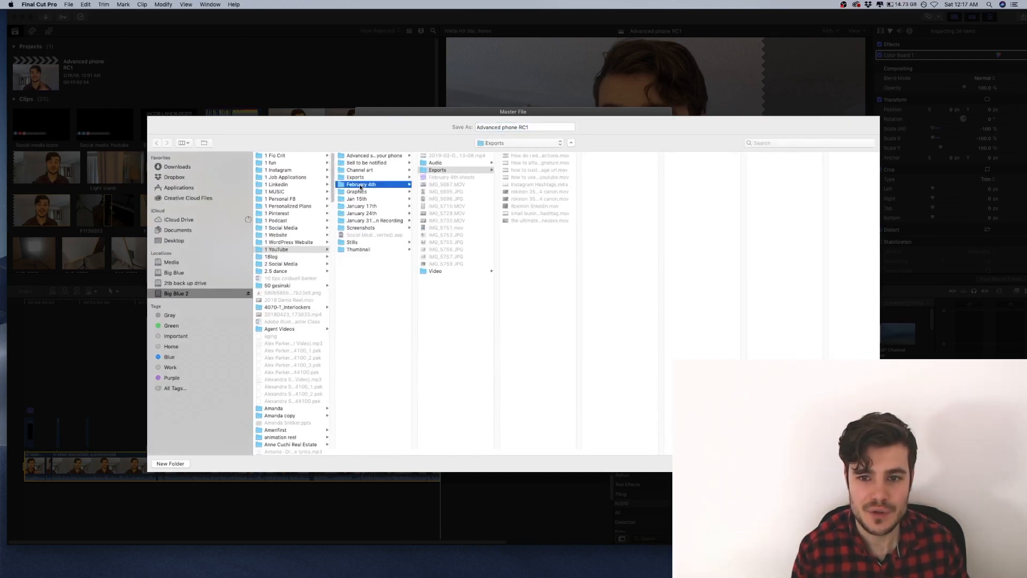
{"action": "left_click", "coordinate": [363, 155]}
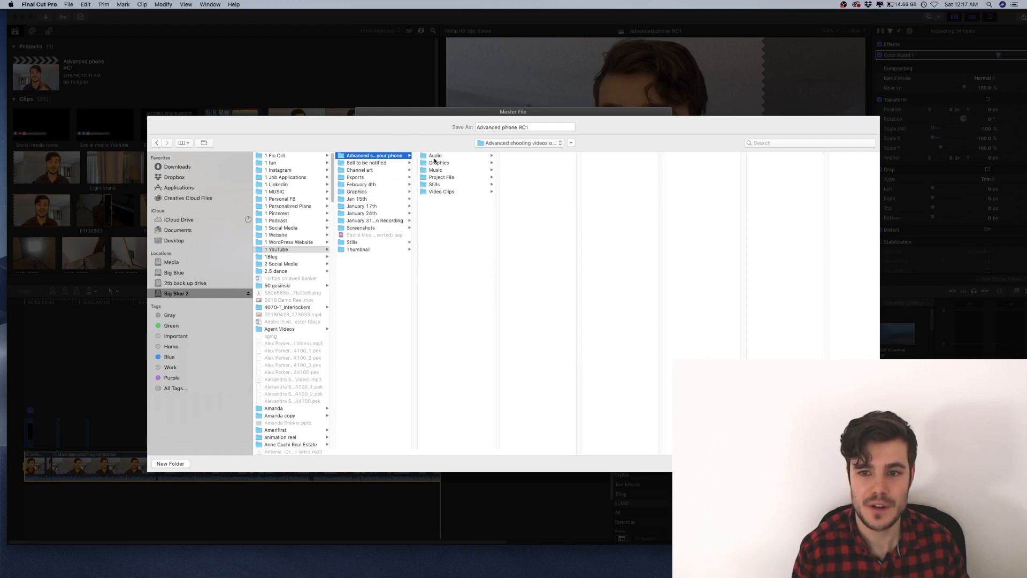
{"action": "left_click", "coordinate": [169, 464]}
{"action": "type", "text": "Ex"}
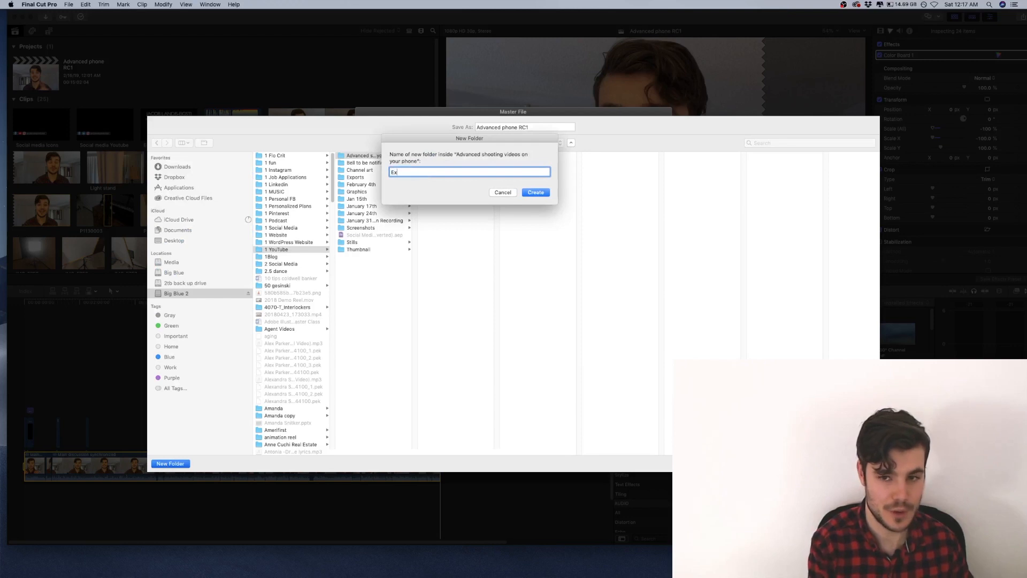
{"action": "type", "text": "ports"}
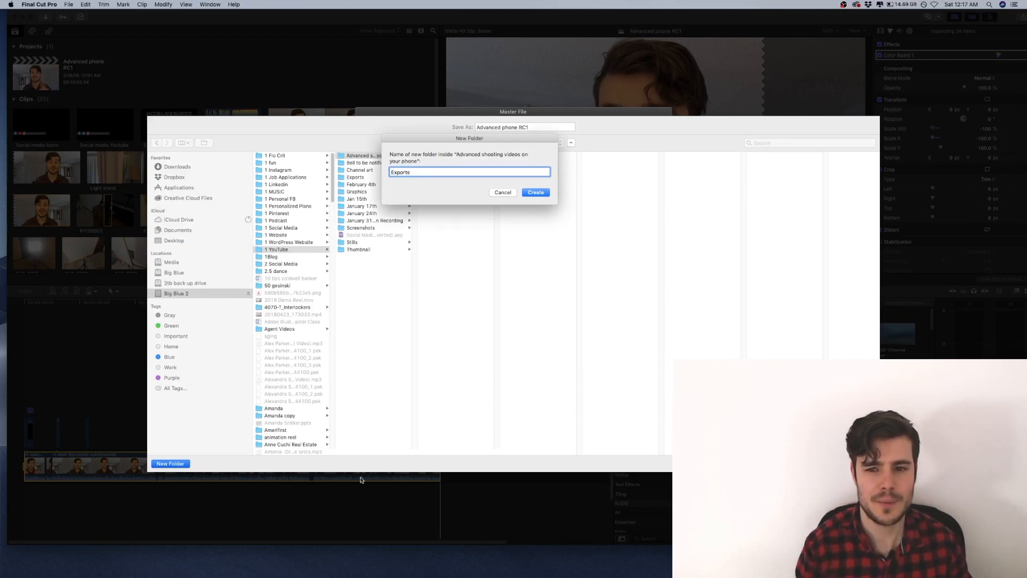
{"action": "left_click", "coordinate": [538, 191]}
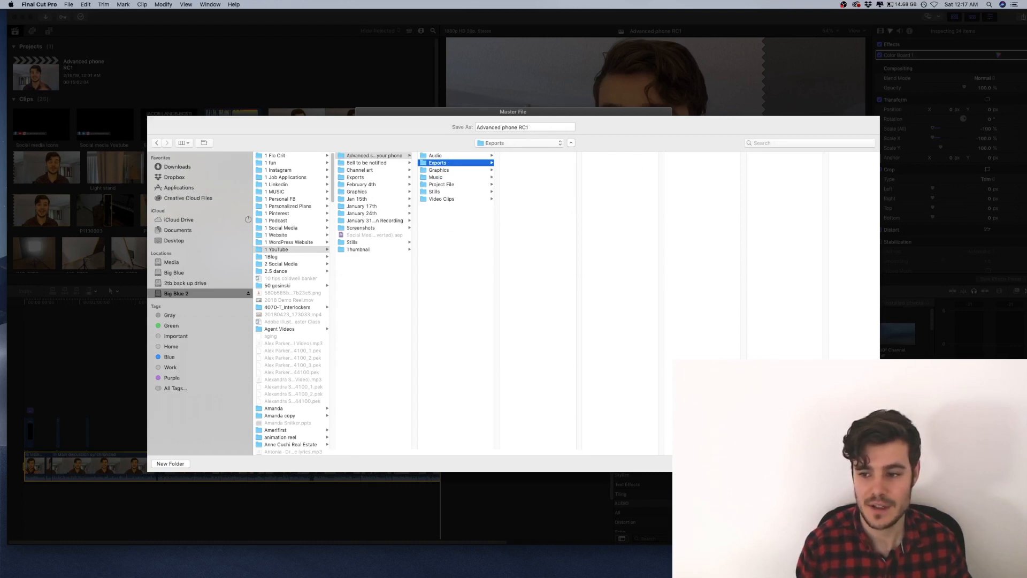
{"action": "key", "text": "Return"}
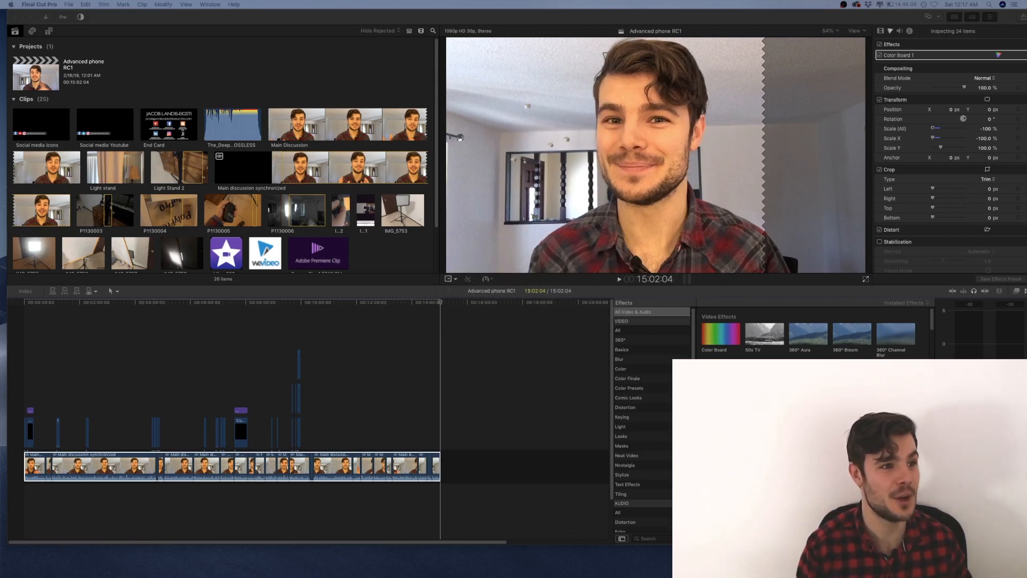
Step: Switch to Firefox and log in to Otter Voice Notes to reach the My Conversations page
{"action": "left_click_drag", "start_coordinate": [425, 232], "coordinate": [312, 86]}
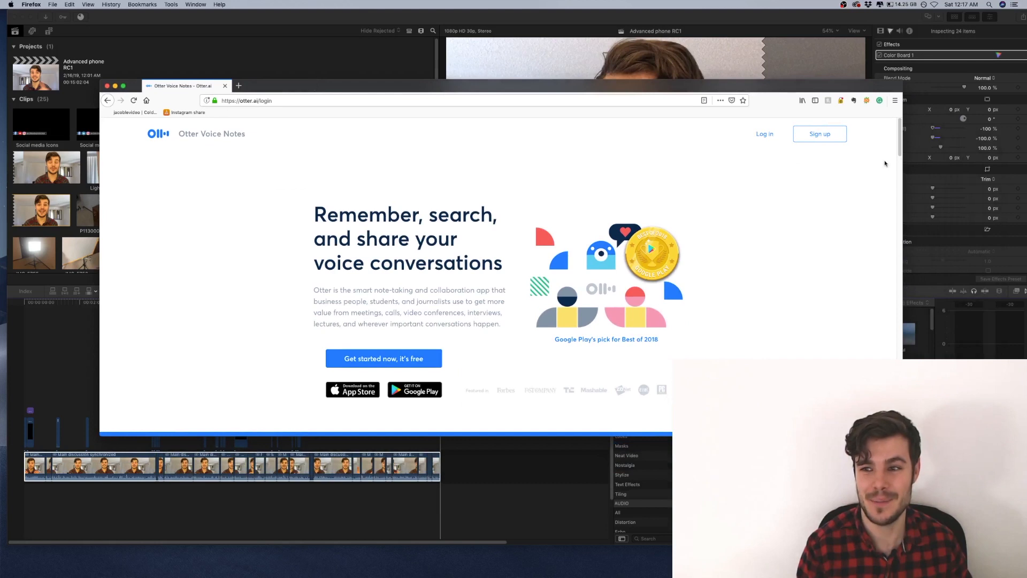
{"action": "left_click", "coordinate": [765, 134]}
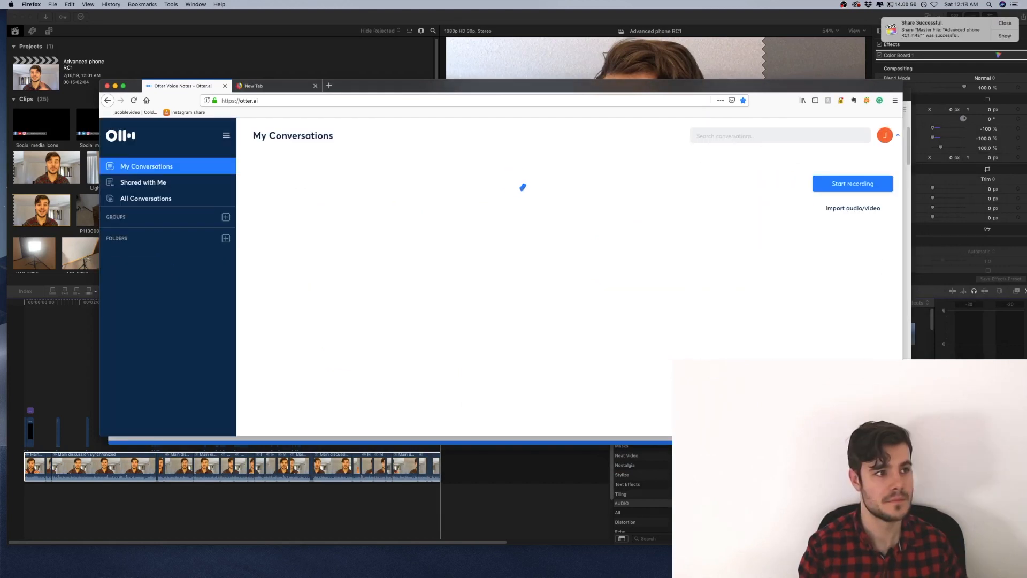
{"action": "left_click_drag", "start_coordinate": [247, 90], "coordinate": [248, 89]}
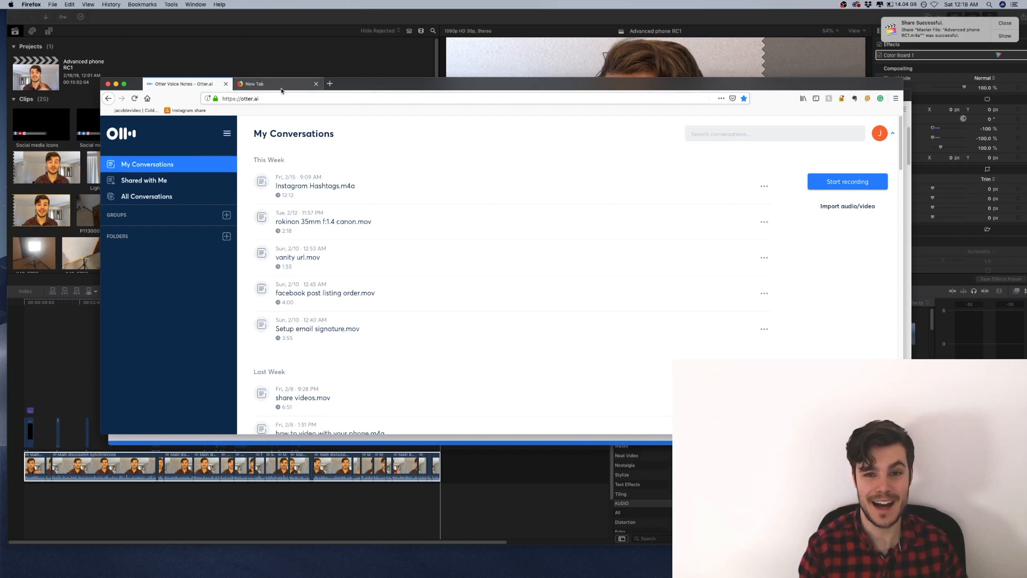
{"action": "left_click_drag", "start_coordinate": [356, 88], "coordinate": [338, 76]}
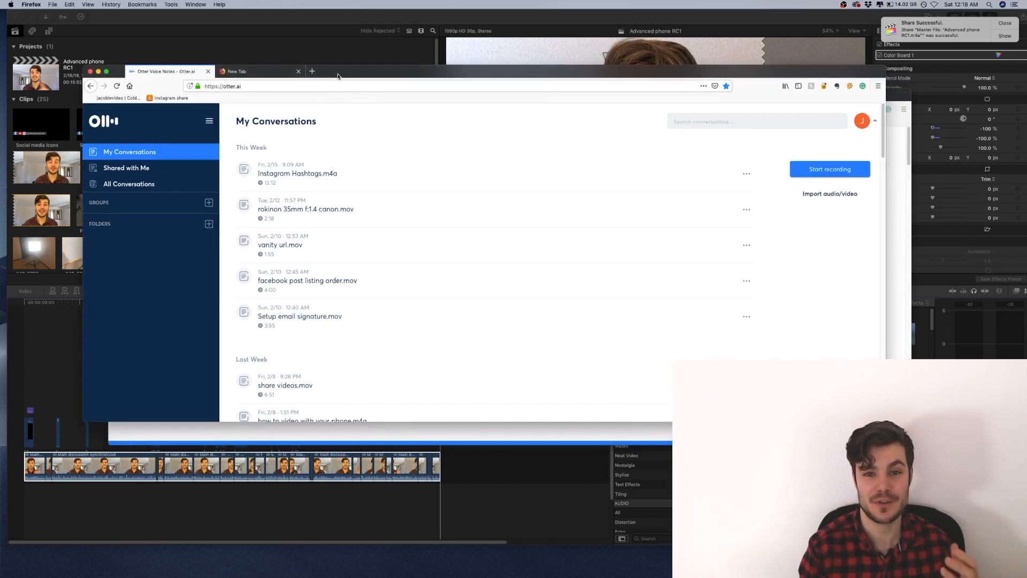
Step: Import the exported Advanced phone RC1.m4a file from the Exports folder into Otter
{"action": "left_click", "coordinate": [845, 195]}
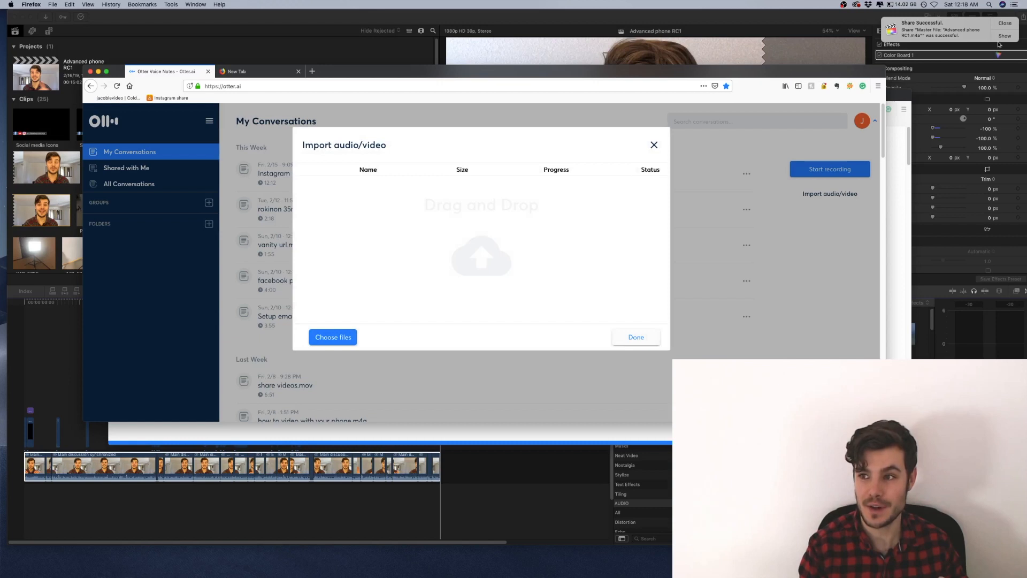
{"action": "left_click", "coordinate": [1003, 36]}
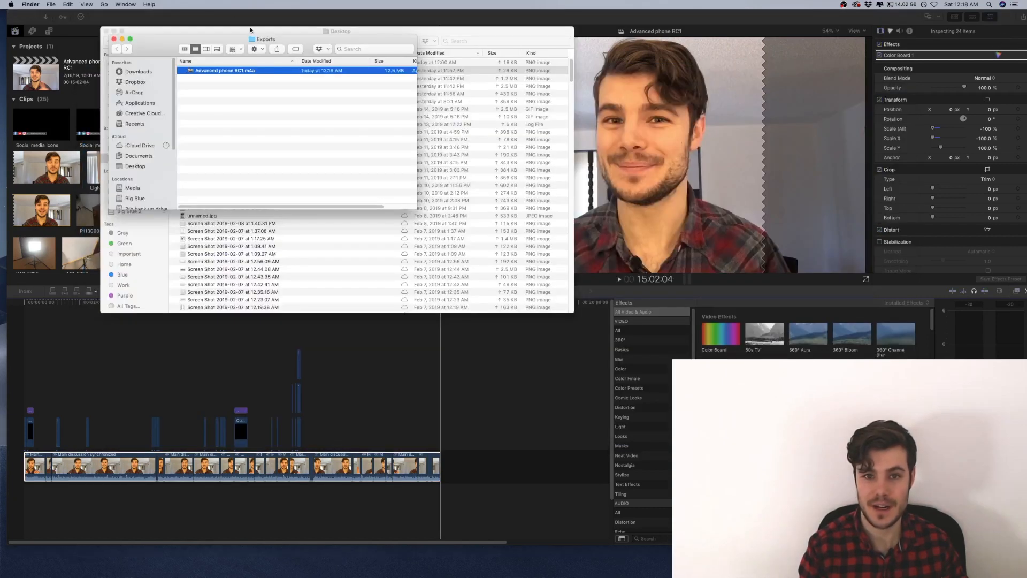
{"action": "left_click_drag", "start_coordinate": [254, 31], "coordinate": [647, 322]}
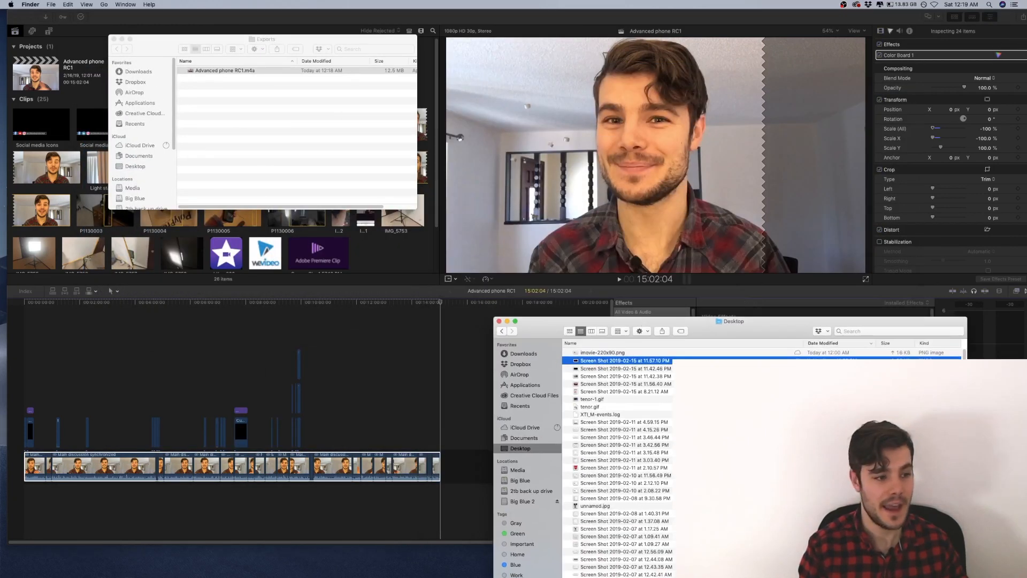
{"action": "key", "text": "super+Tab"}
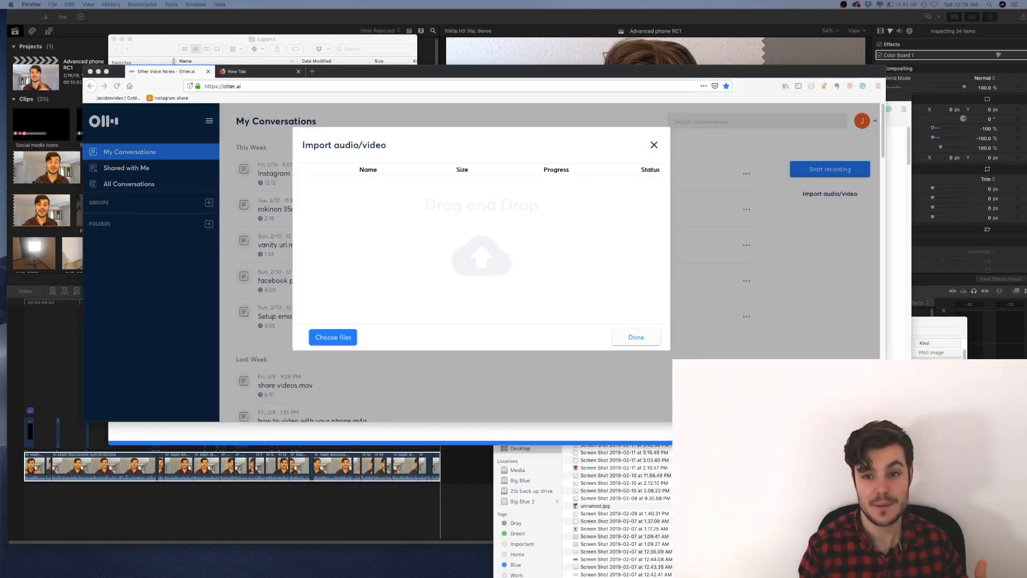
{"action": "left_click_drag", "start_coordinate": [343, 72], "coordinate": [533, 120]}
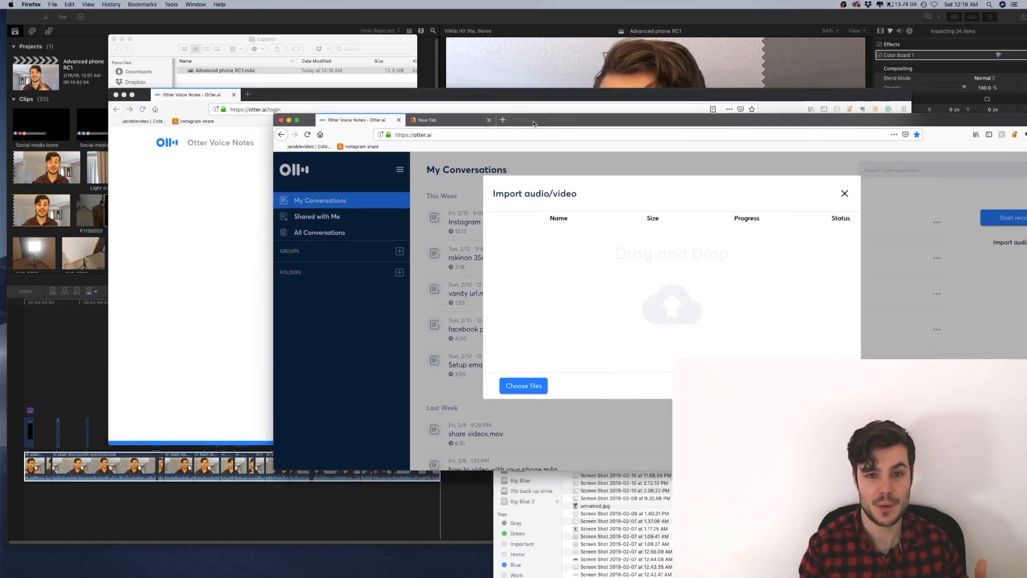
{"action": "left_click_drag", "start_coordinate": [203, 69], "coordinate": [744, 299]}
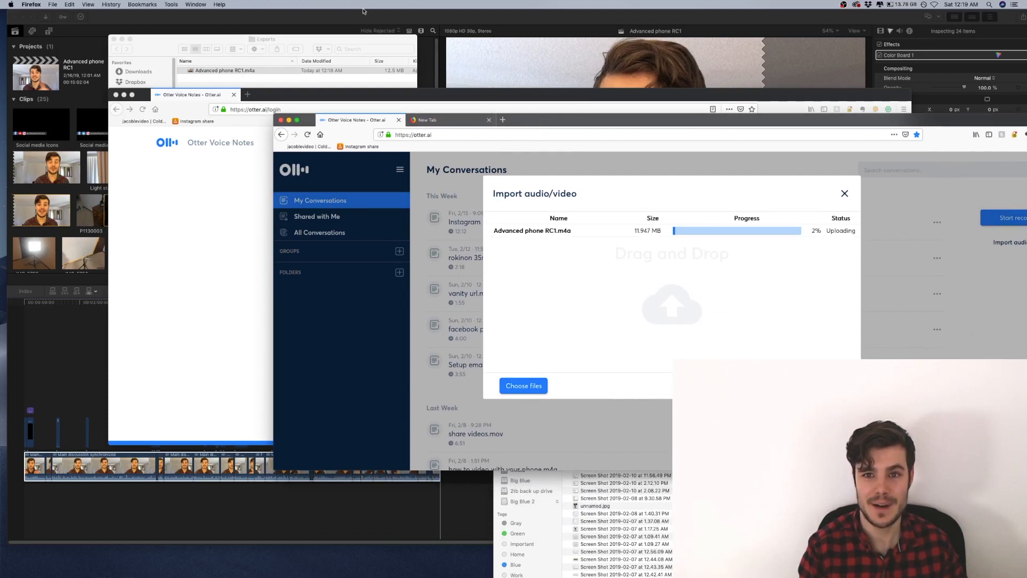
Step: Switch back to Final Cut Pro and set up a Master File export with Video and Audio format and the H.264 codec
{"action": "left_click", "coordinate": [366, 16]}
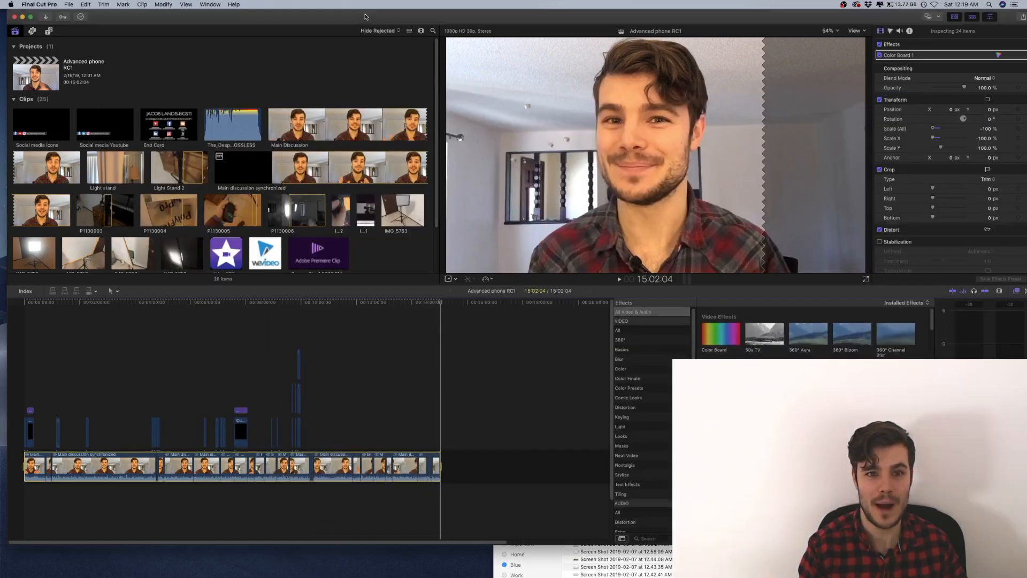
{"action": "left_click", "coordinate": [1022, 18]}
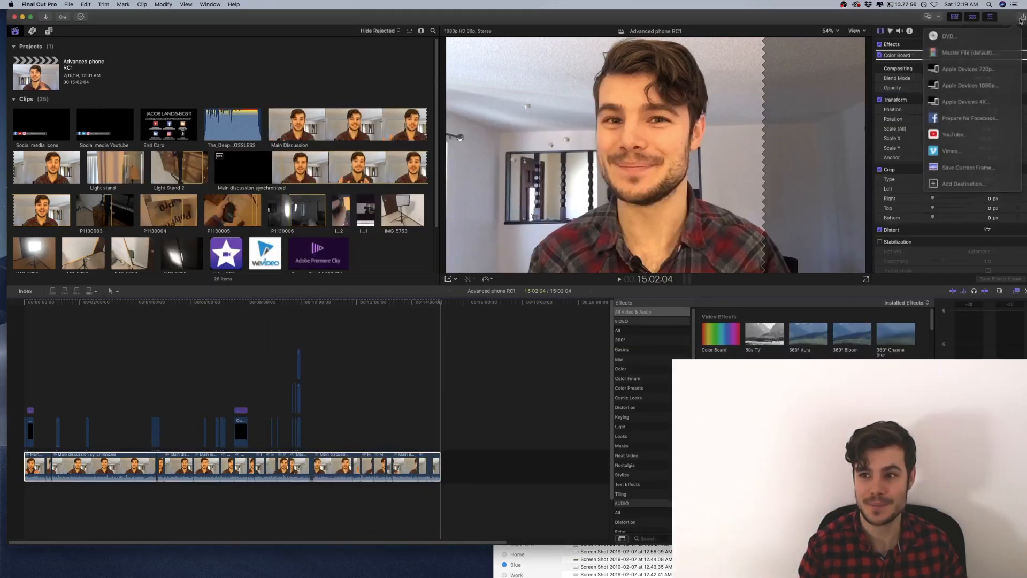
{"action": "left_click", "coordinate": [958, 57]}
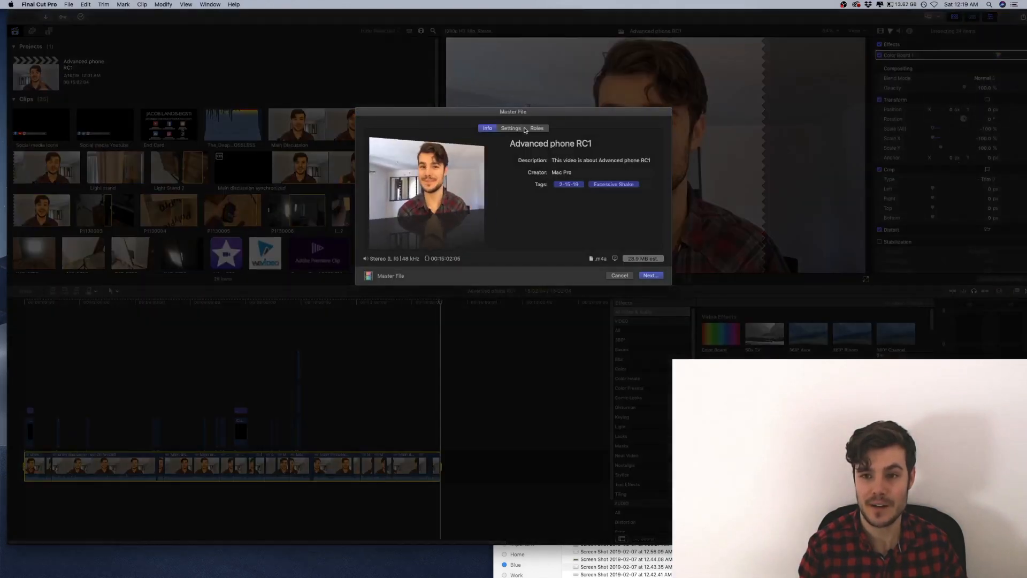
{"action": "left_click", "coordinate": [520, 130]}
{"action": "left_click", "coordinate": [591, 160]}
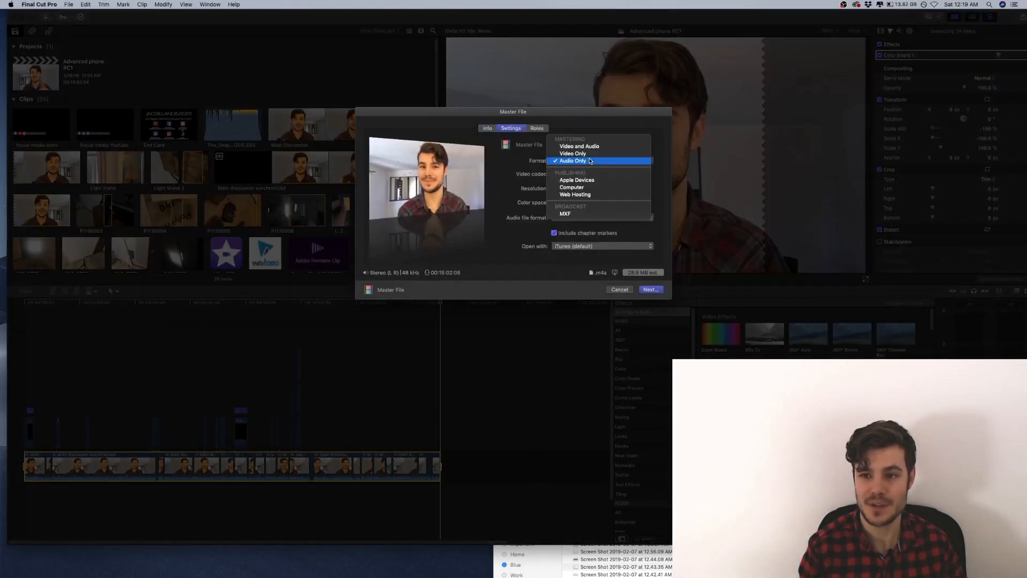
{"action": "left_click", "coordinate": [591, 151]}
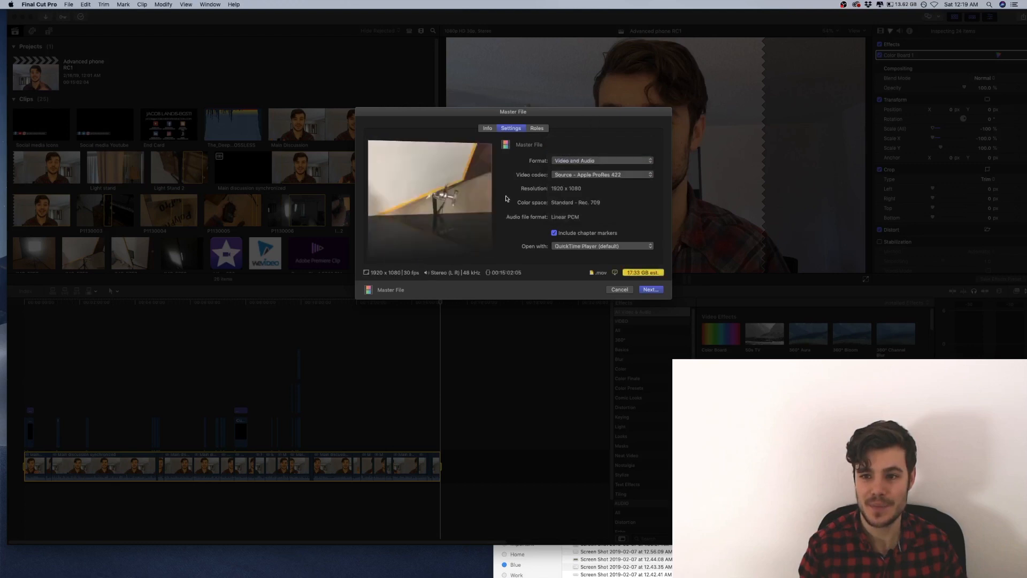
{"action": "left_click", "coordinate": [566, 178]}
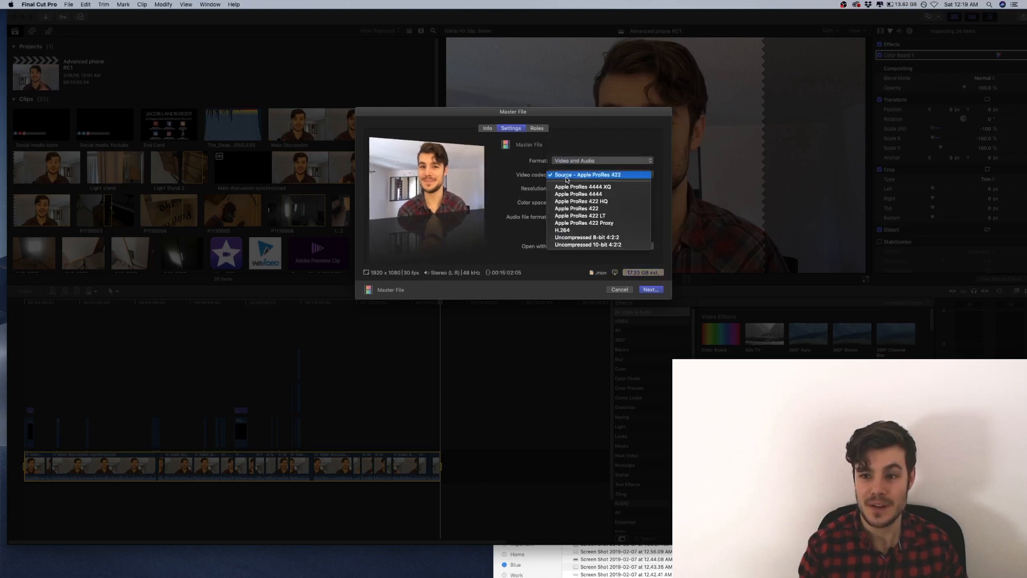
{"action": "left_click", "coordinate": [571, 231]}
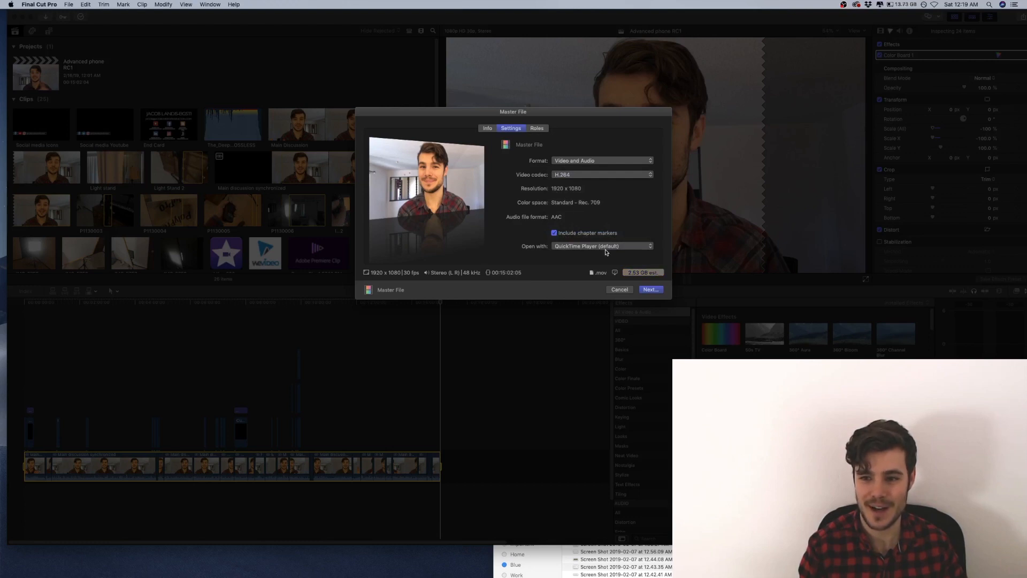
Step: Name the video export file "Advanced guide to shooting videos on your smartphone for business" in the Exports folder
{"action": "left_click", "coordinate": [652, 290]}
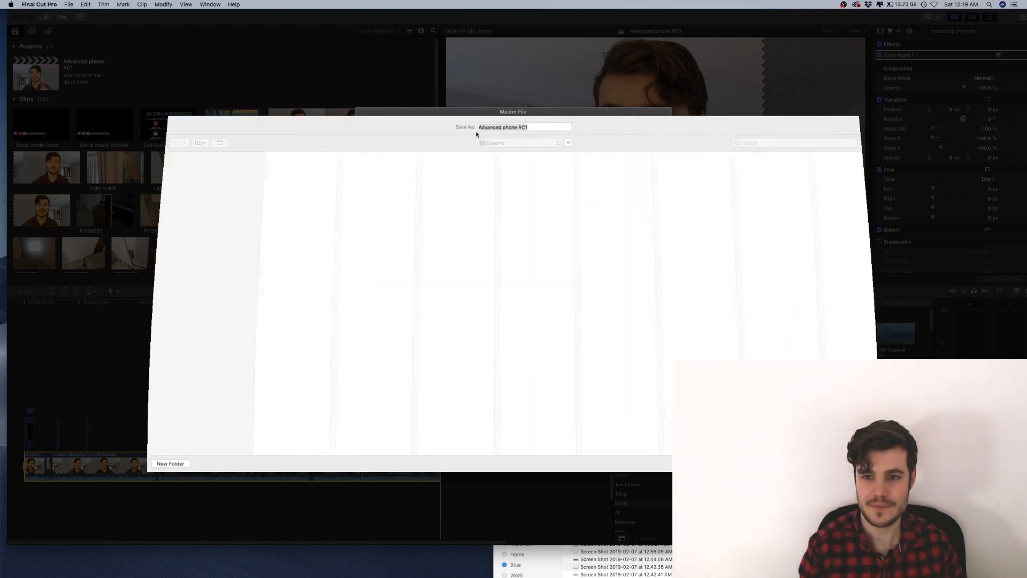
{"action": "left_click", "coordinate": [532, 128]}
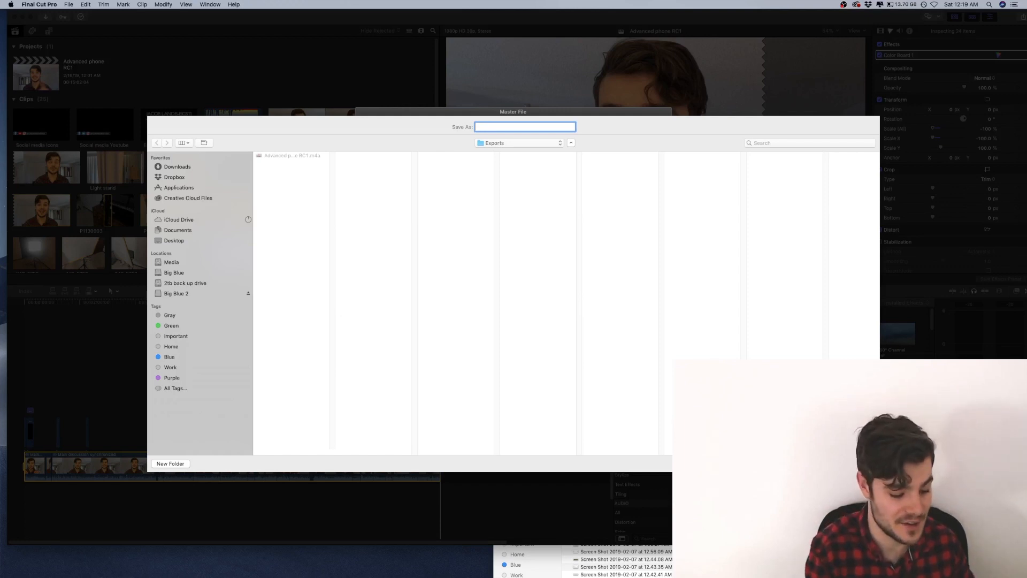
{"action": "type", "text": "Ulti"}
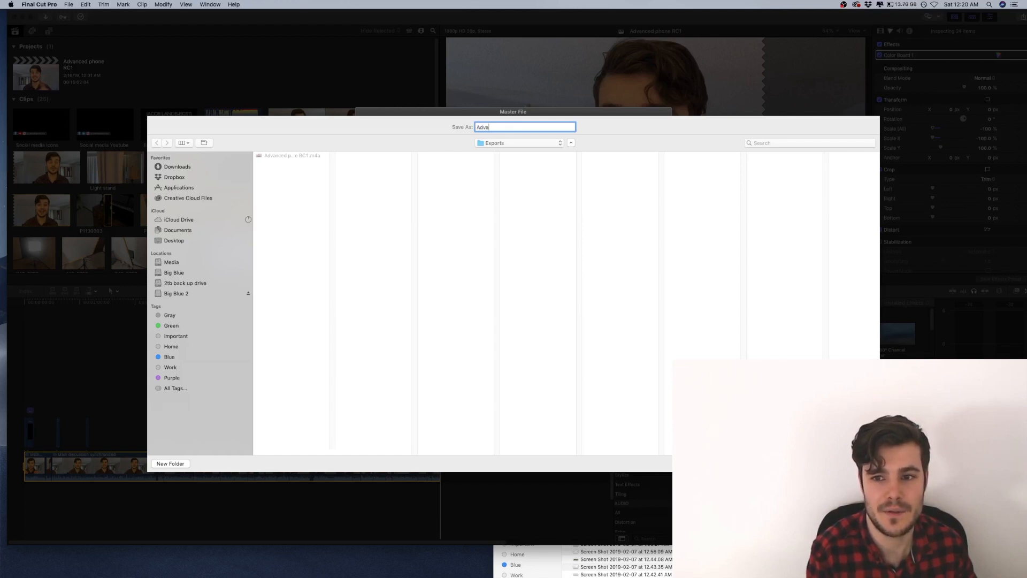
{"action": "type", "text": "guide rto shoot"}
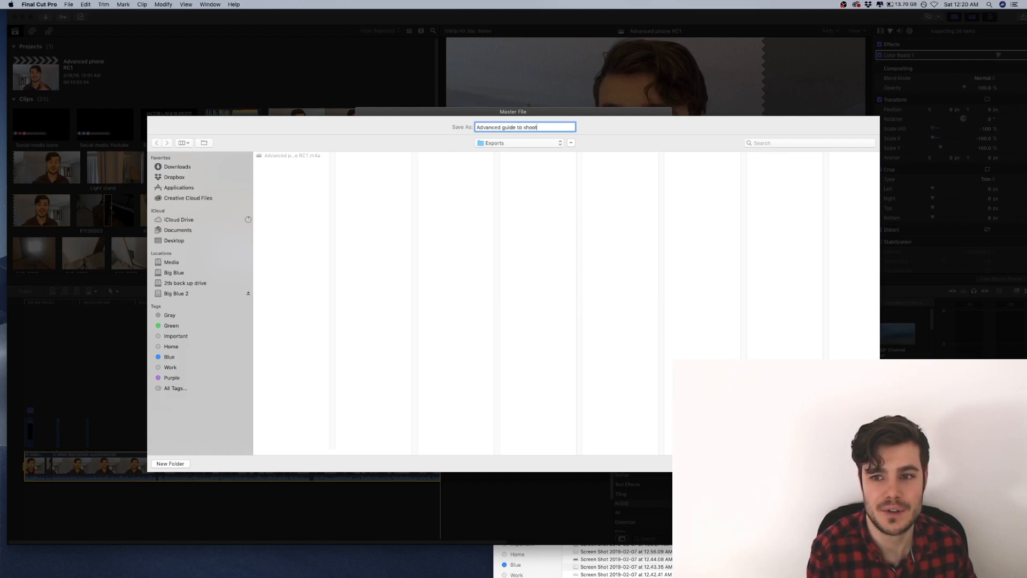
{"action": "type", "text": "n y"}
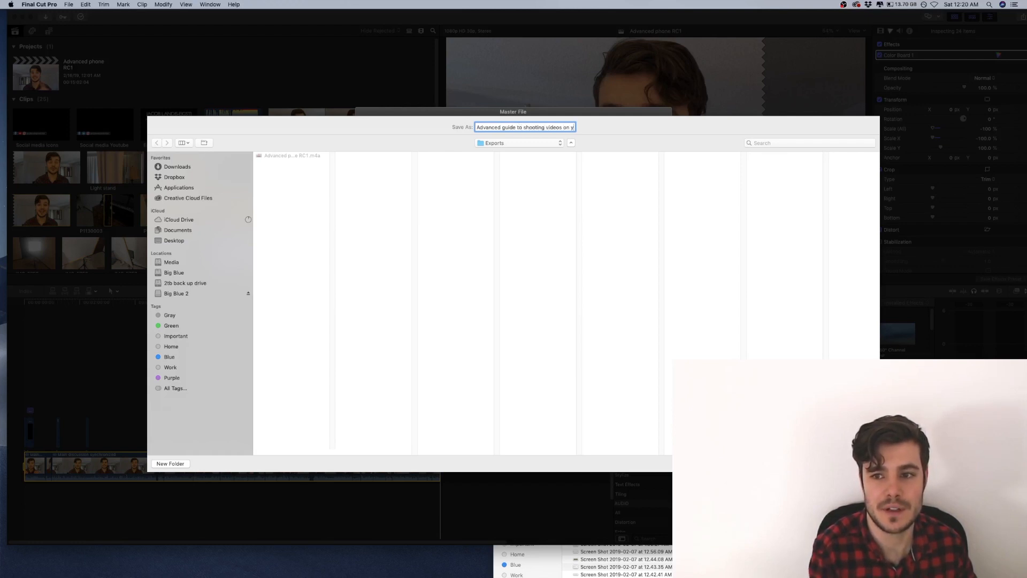
{"action": "type", "text": "our smartpho"}
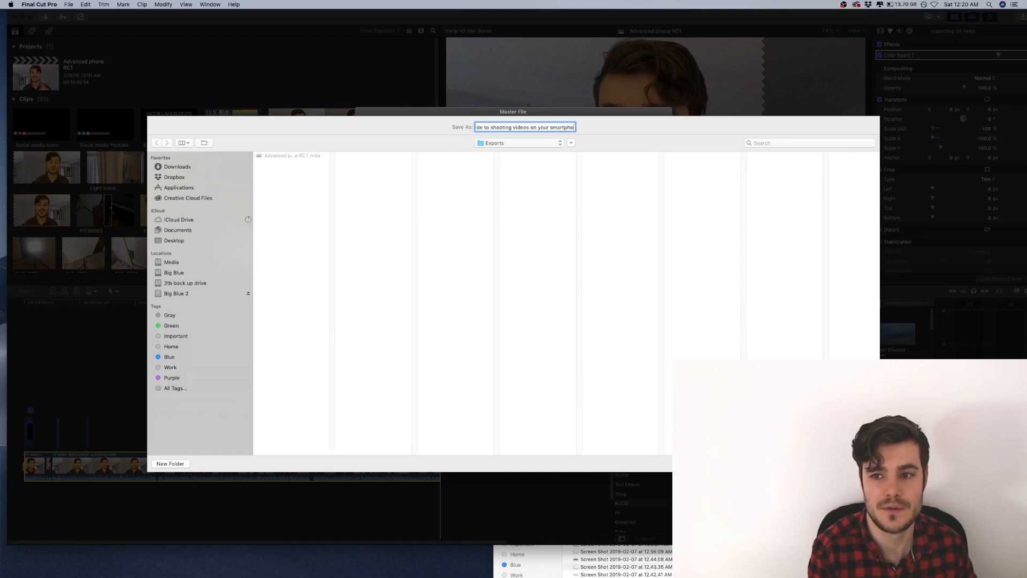
{"action": "type", "text": "ne for business"}
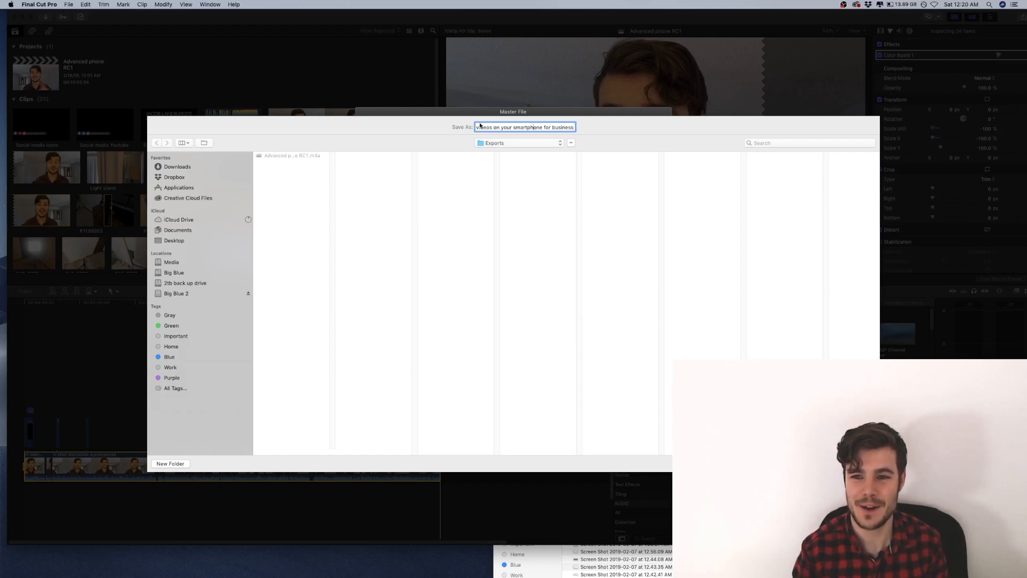
Step: Review the full wording of the export file name before saving
{"action": "key", "text": "Left"}
{"action": "key", "text": "Left"}
{"action": "key", "text": "Left"}
{"action": "key", "text": "Left"}
{"action": "key", "text": "Left"}
{"action": "key", "text": "Left"}
{"action": "key", "text": "Left"}
{"action": "key", "text": "Left"}
{"action": "key", "text": "Left"}
{"action": "key", "text": "Left"}
{"action": "key", "text": "Left"}
{"action": "key", "text": "Left"}
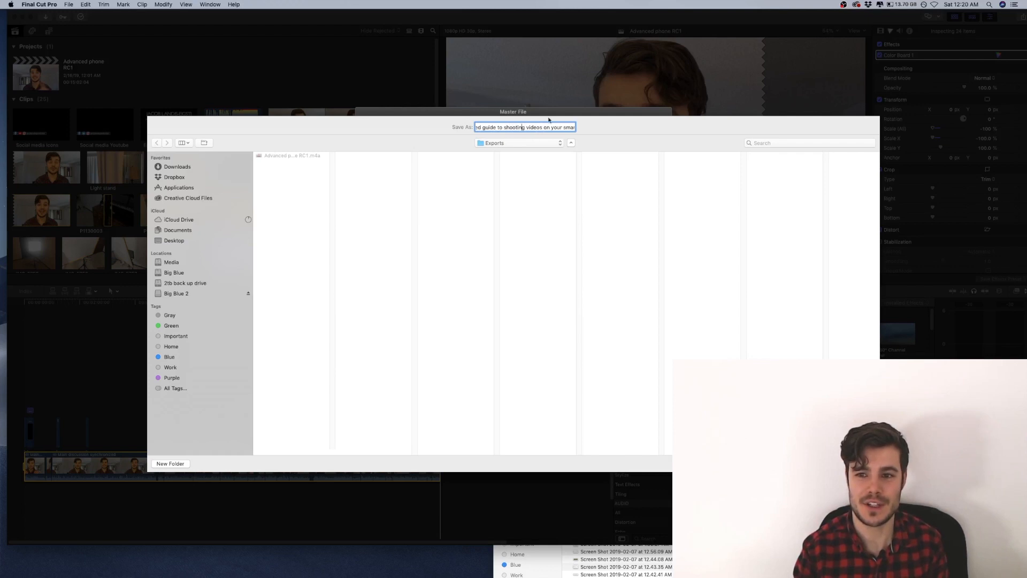
{"action": "key", "text": "Right"}
{"action": "key", "text": "Right"}
{"action": "key", "text": "Right"}
{"action": "key", "text": "Right"}
{"action": "key", "text": "Right"}
{"action": "key", "text": "Right"}
{"action": "key", "text": "Right"}
{"action": "key", "text": "Right"}
{"action": "key", "text": "Right"}
{"action": "key", "text": "Right"}
{"action": "key", "text": "Right"}
{"action": "key", "text": "Right"}
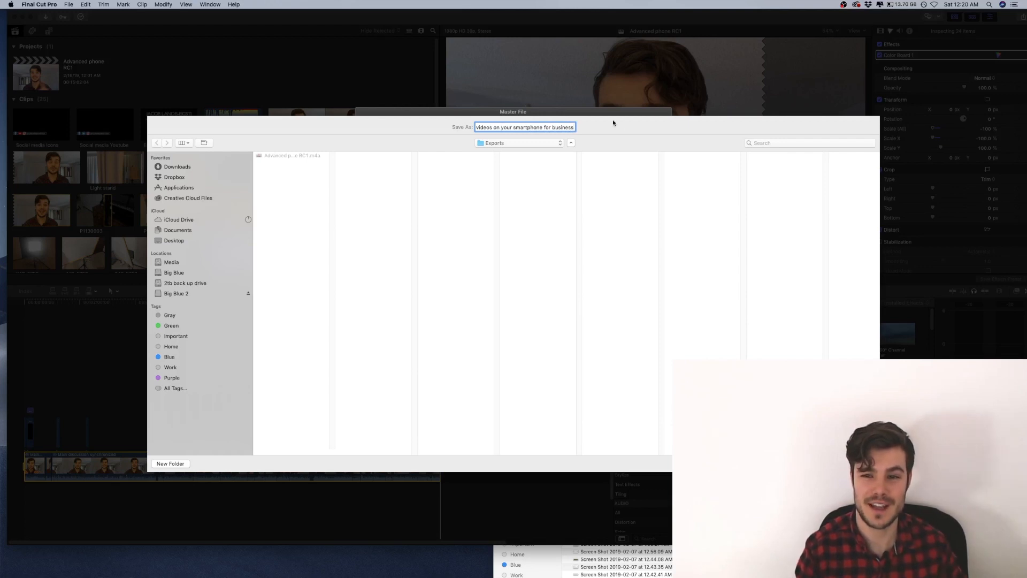
Step: Save the master file in the Exports folder to start the video export
{"action": "key", "text": "Escape"}
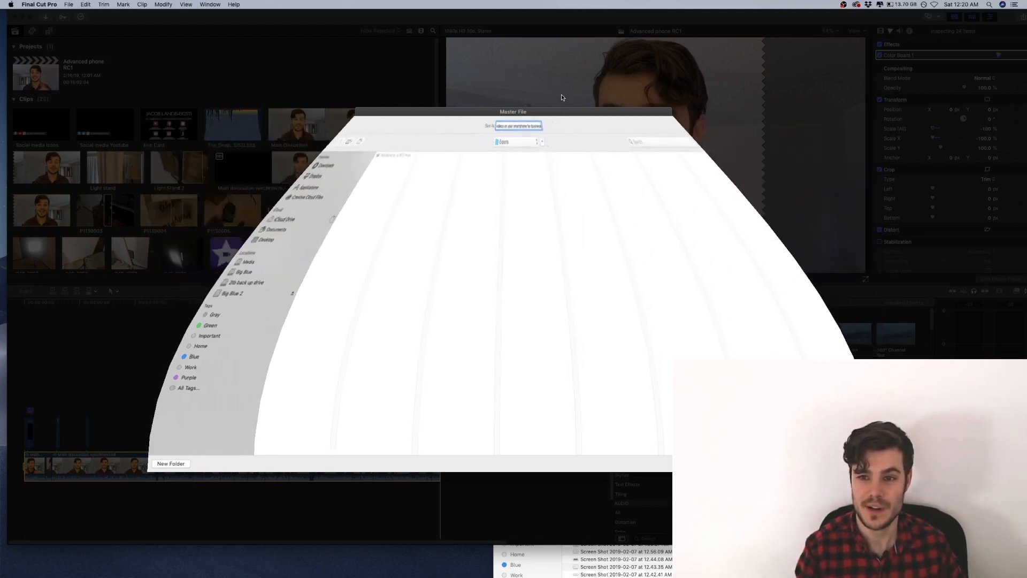
{"action": "key", "text": "Escape"}
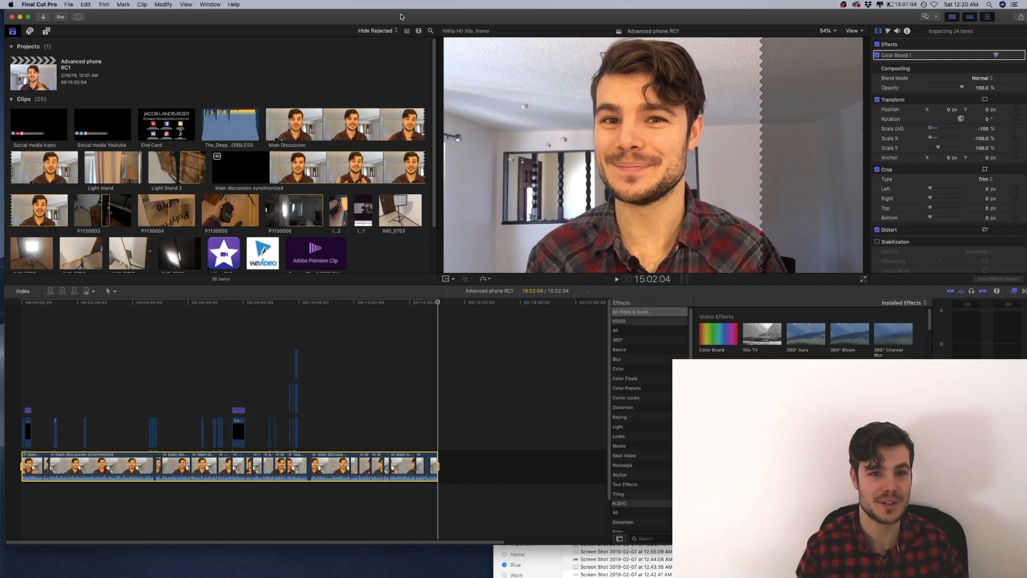
{"action": "left_click_drag", "start_coordinate": [401, 16], "coordinate": [408, 17]}
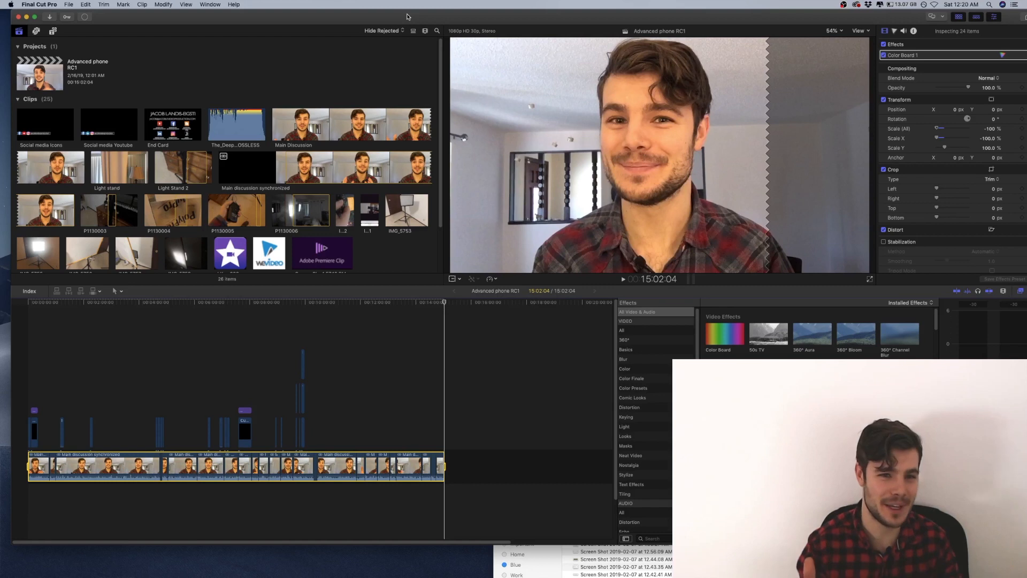
{"action": "left_click_drag", "start_coordinate": [407, 17], "coordinate": [403, 17]}
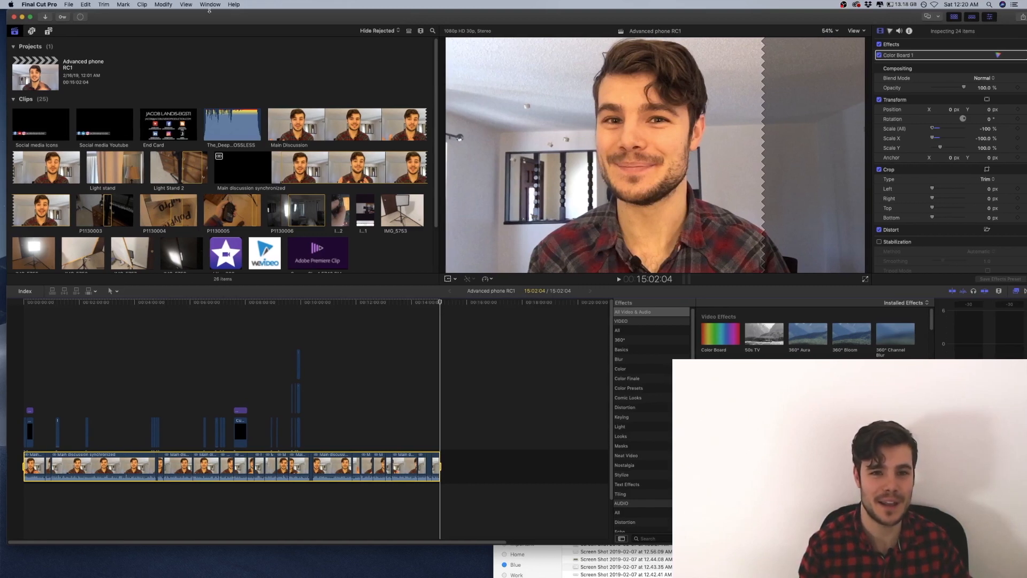
Step: Check the export progress in Background Tasks and the processing status of Advanced phone RC1.m4a in Otter in Firefox
{"action": "left_click", "coordinate": [81, 15]}
{"action": "left_click_drag", "start_coordinate": [98, 23], "coordinate": [151, 29]}
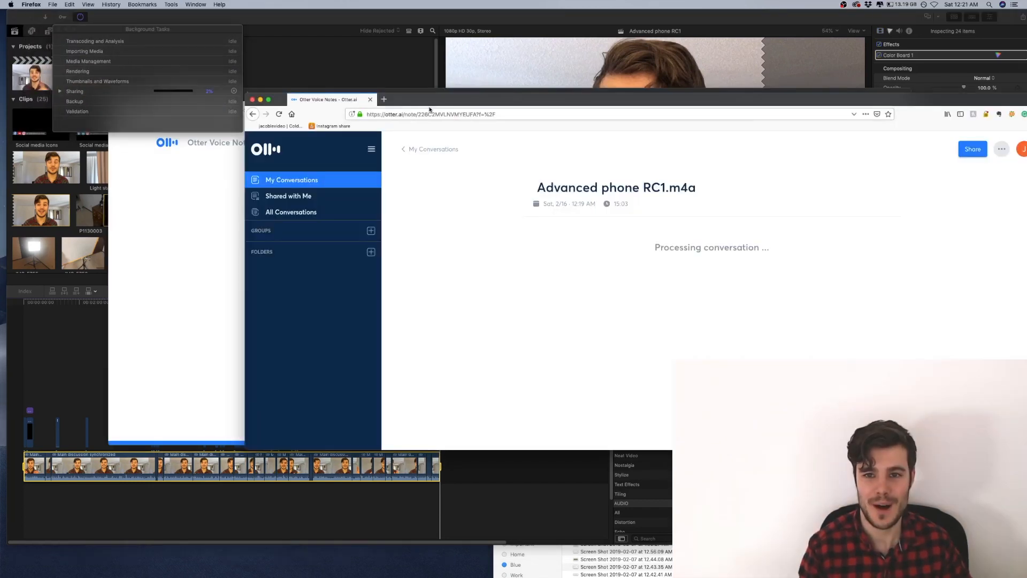
{"action": "left_click_drag", "start_coordinate": [443, 100], "coordinate": [455, 142]}
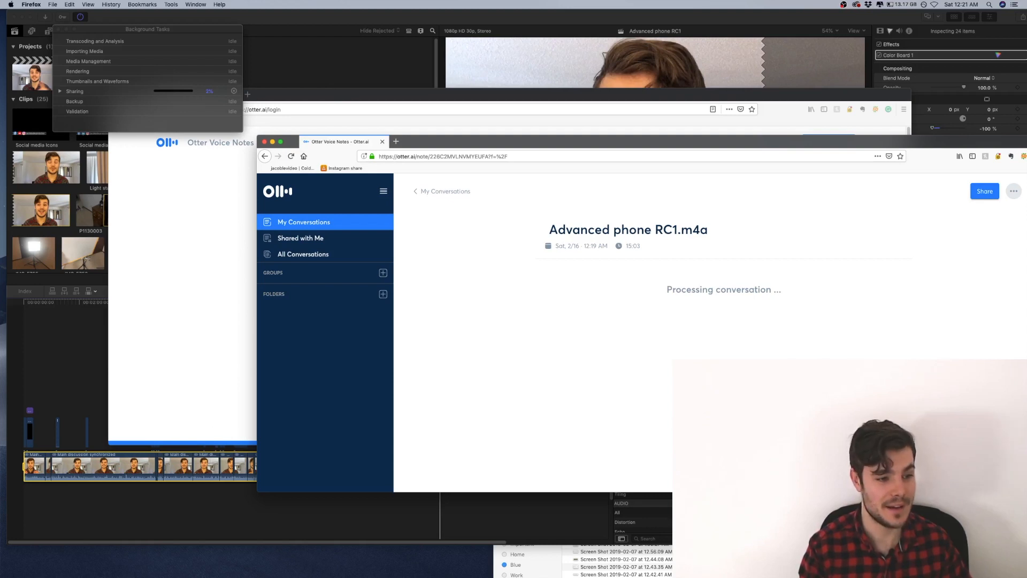
{"action": "left_click", "coordinate": [564, 108]}
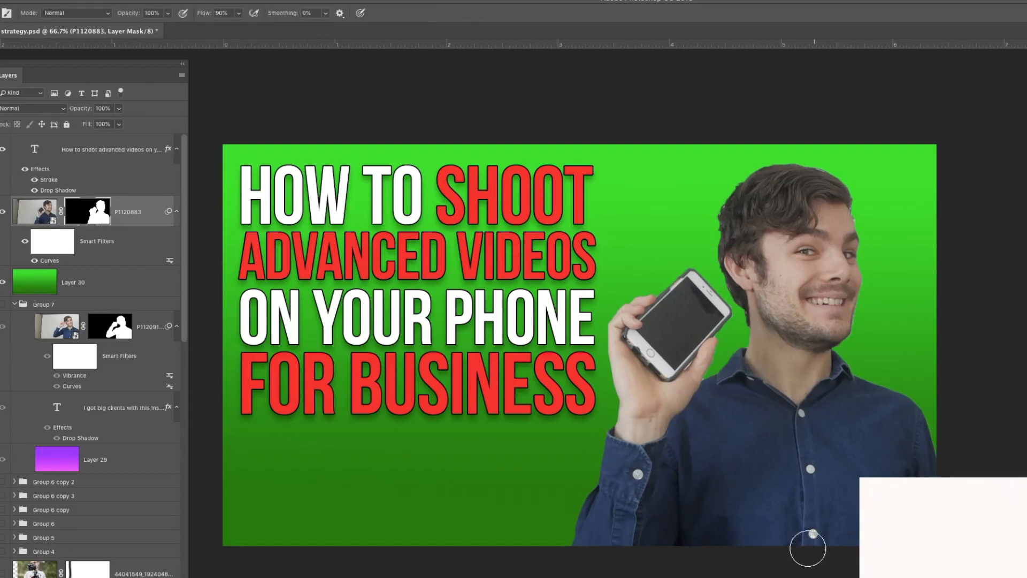
{"action": "left_click", "coordinate": [34, 212]}
{"action": "key", "text": "Return"}
{"action": "left_click_drag", "start_coordinate": [484, 2], "coordinate": [763, 46]}
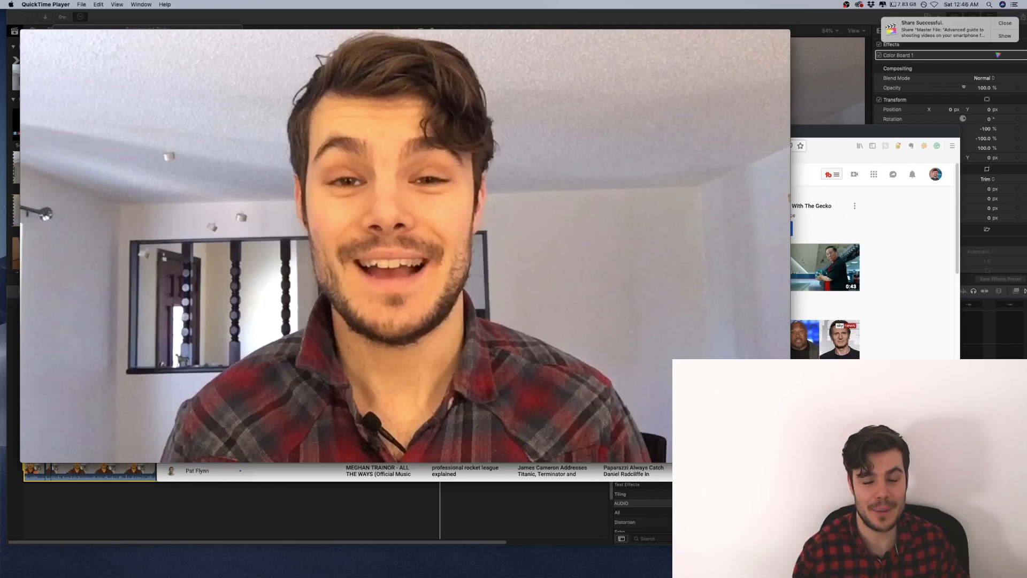
Step: Reveal the exported movie in the Exports folder from the share-successful notification
{"action": "mouse_move", "coordinate": [174, 206]}
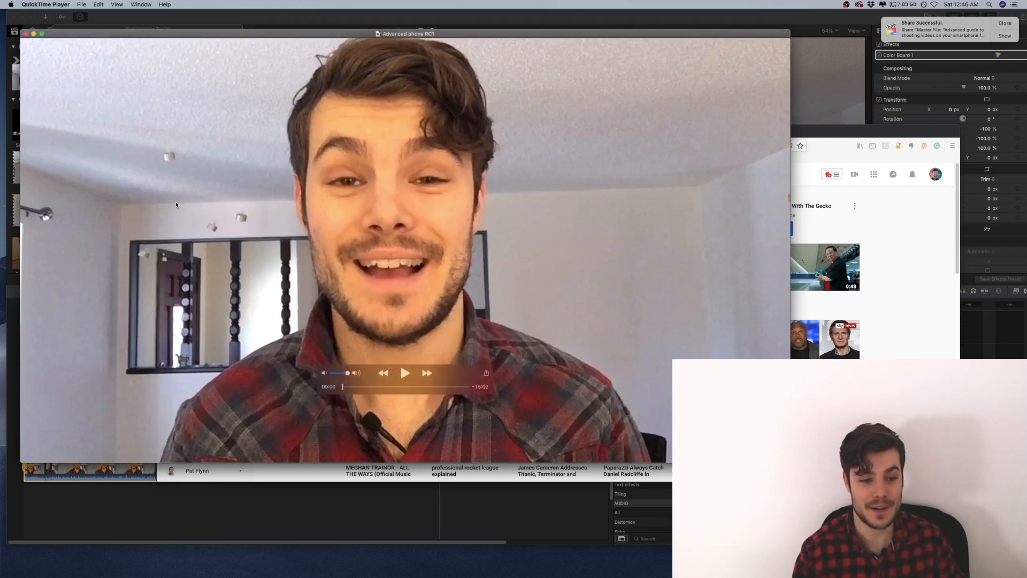
{"action": "key", "text": "super+Tab"}
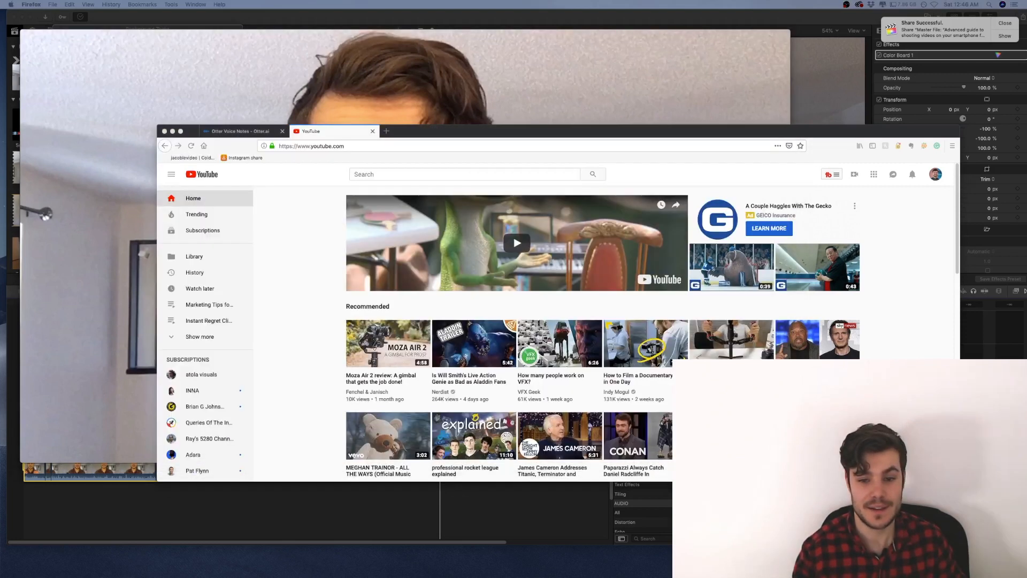
{"action": "left_click_drag", "start_coordinate": [479, 133], "coordinate": [411, 159]}
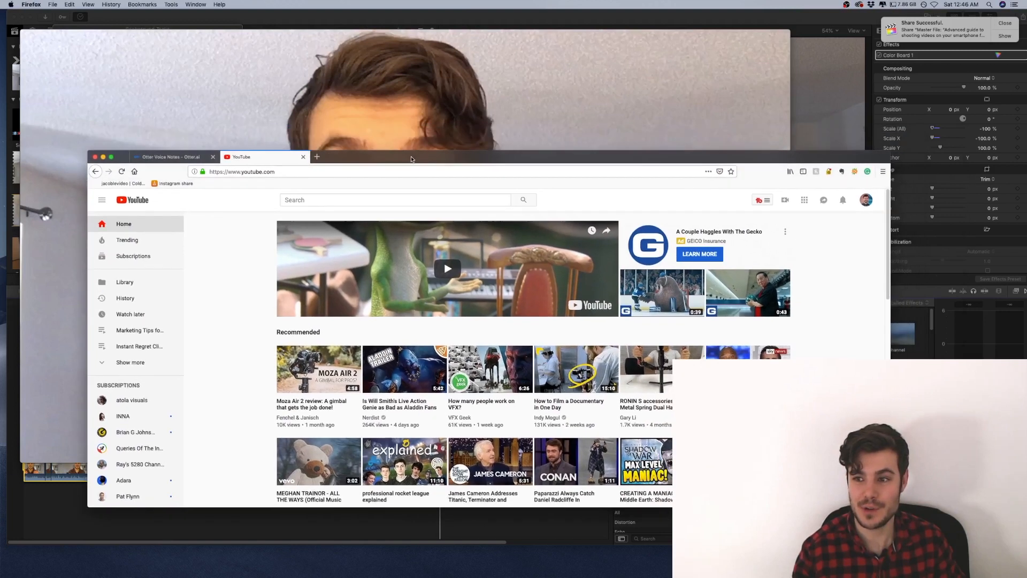
{"action": "left_click", "coordinate": [555, 46]}
{"action": "left_click", "coordinate": [1005, 36]}
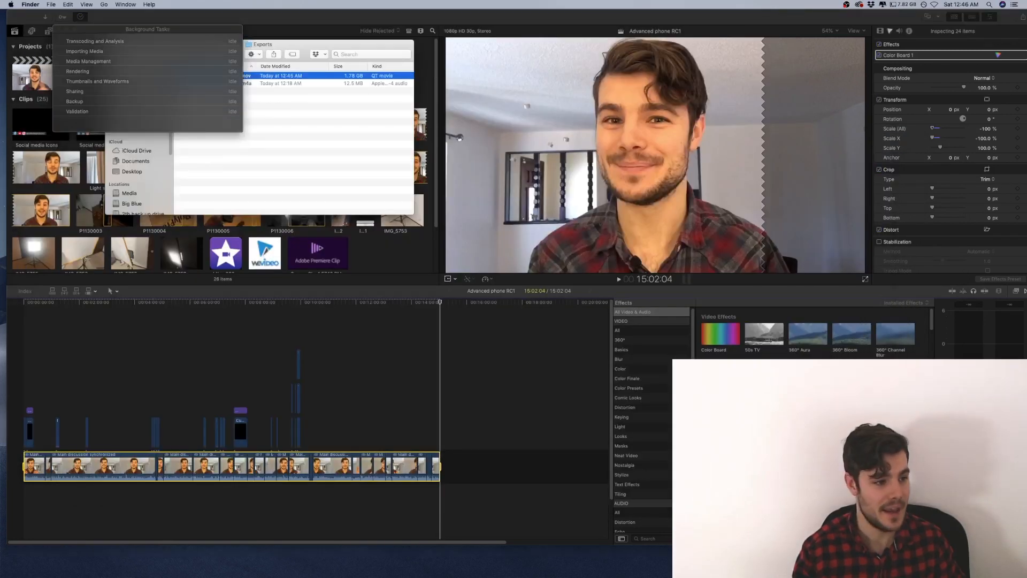
Step: Switch to Firefox and open YouTube's video upload page
{"action": "key", "text": "super+Tab"}
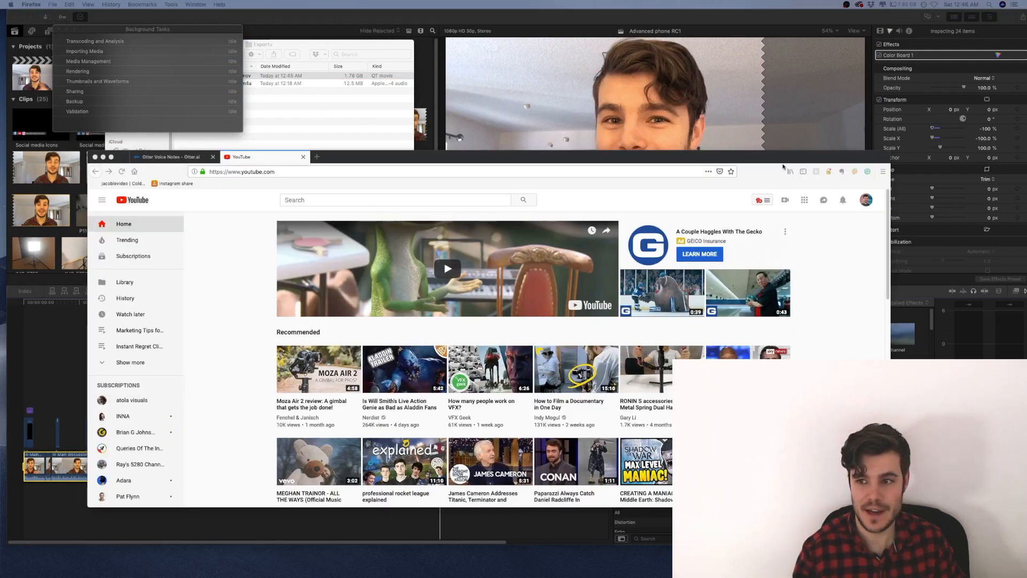
{"action": "left_click_drag", "start_coordinate": [773, 159], "coordinate": [748, 150]}
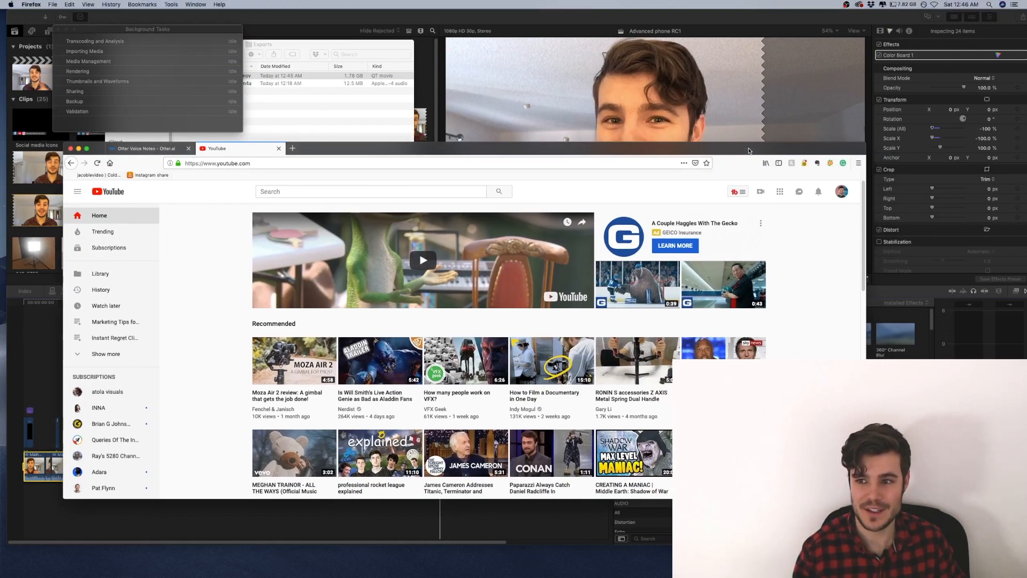
{"action": "left_click", "coordinate": [761, 192]}
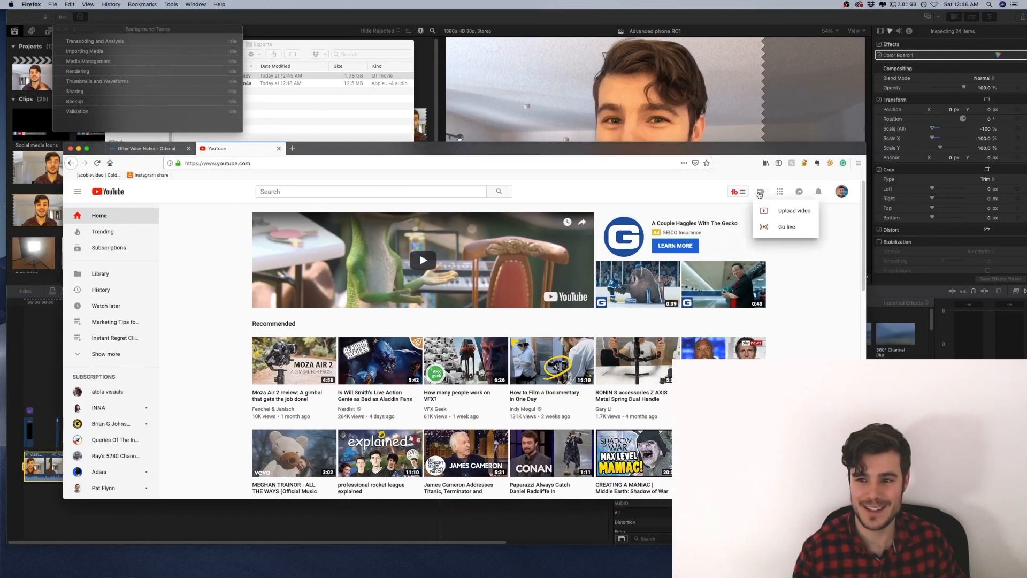
{"action": "left_click", "coordinate": [787, 211]}
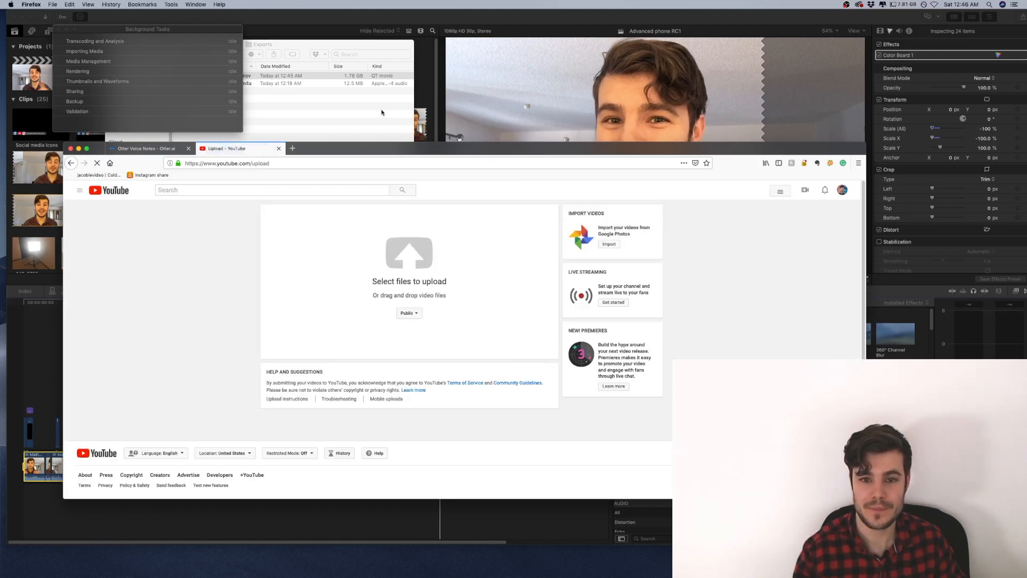
Step: Upload the exported "Advanced guide to shooting videos on your smartphone for business" movie from the Exports folder to YouTube
{"action": "left_click_drag", "start_coordinate": [338, 48], "coordinate": [307, 48]}
{"action": "left_click_drag", "start_coordinate": [189, 77], "coordinate": [403, 274]}
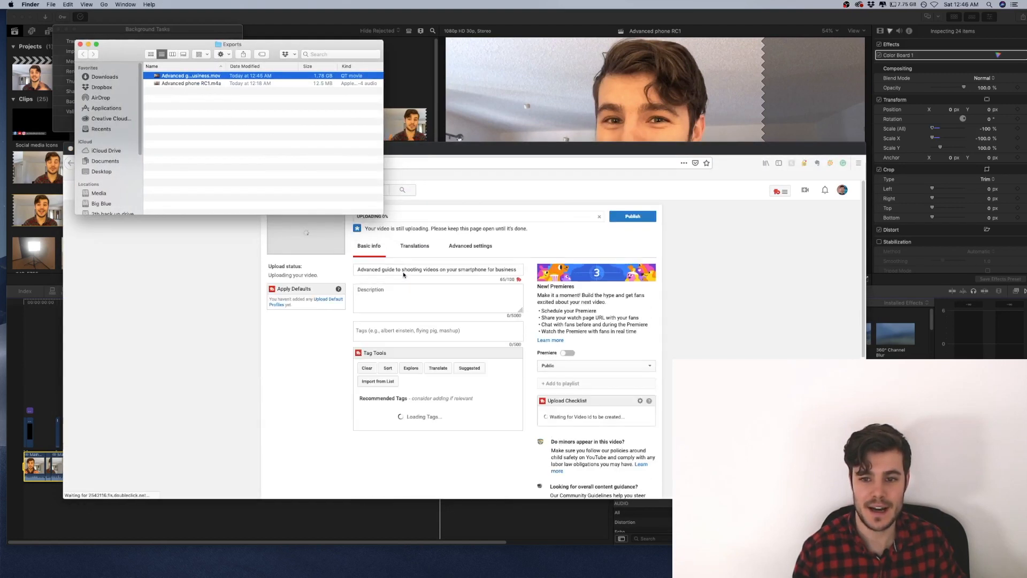
{"action": "left_click_drag", "start_coordinate": [496, 150], "coordinate": [575, 130]}
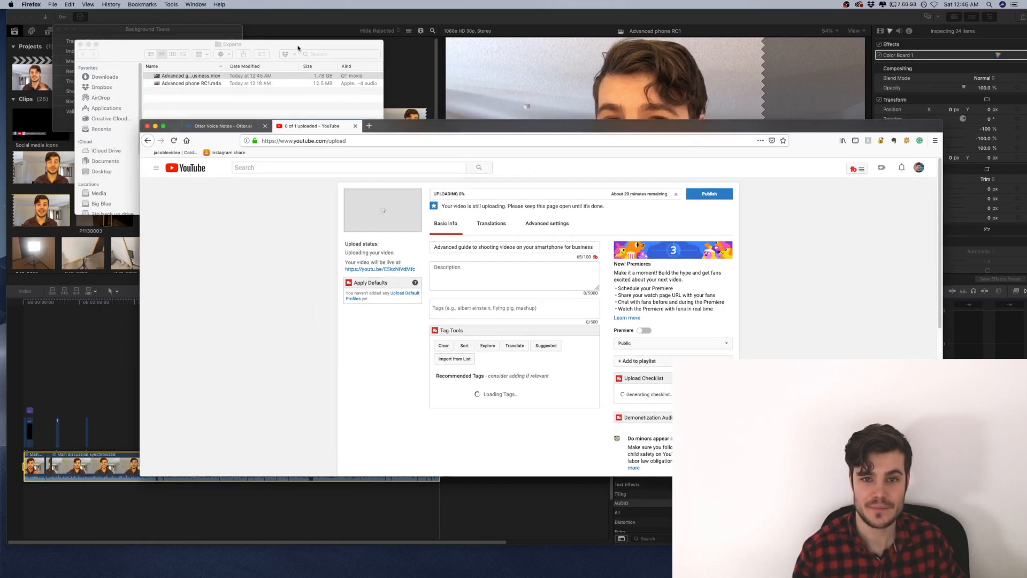
{"action": "left_click_drag", "start_coordinate": [296, 46], "coordinate": [256, 46]}
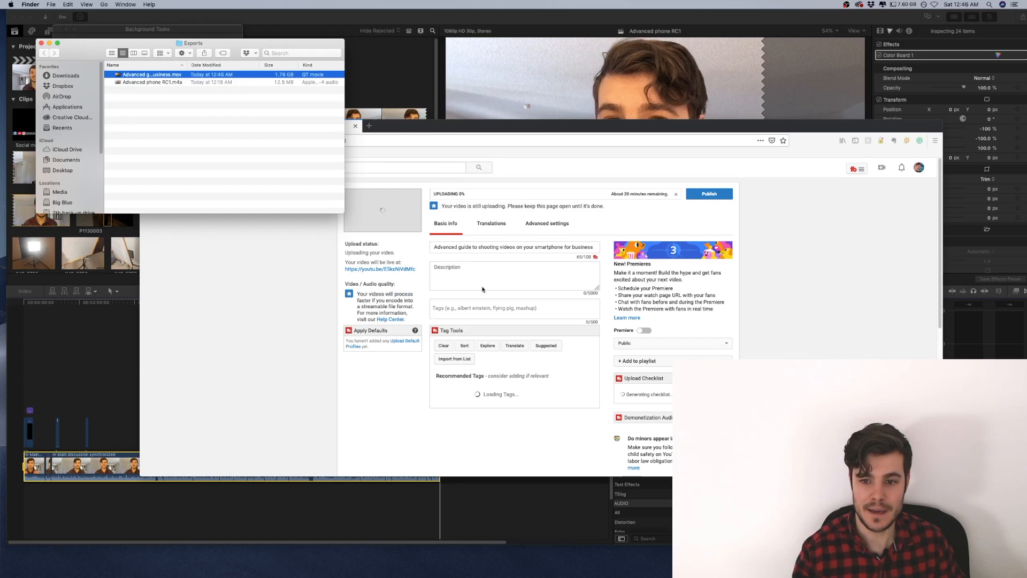
Step: Capitalize the main words of the video title to read "Advanced Guide to Shooting Videos on Your Smartphone for Business"
{"action": "left_click", "coordinate": [489, 252]}
{"action": "left_click", "coordinate": [459, 248]}
{"action": "key", "text": "Delete"}
{"action": "type", "text": "G"}
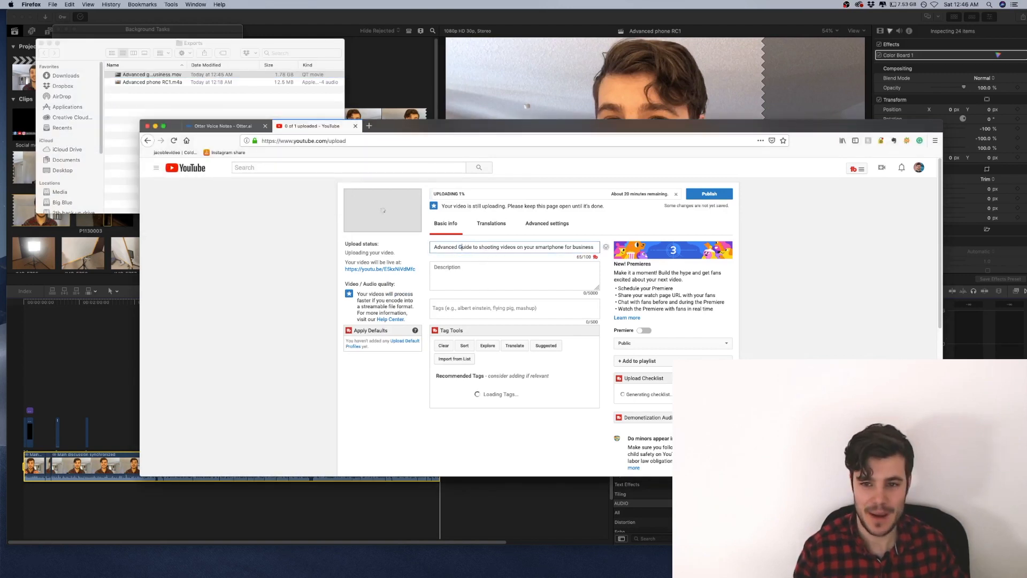
{"action": "left_click", "coordinate": [480, 246]}
{"action": "key", "text": "Delete"}
{"action": "type", "text": "S"}
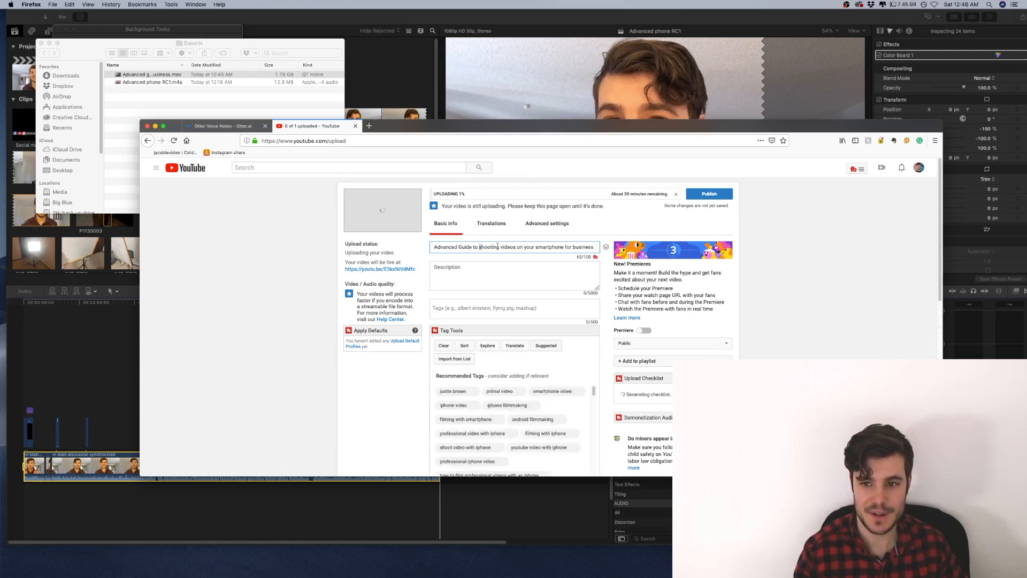
{"action": "left_click", "coordinate": [504, 247]}
{"action": "key", "text": "Delete"}
{"action": "type", "text": "V"}
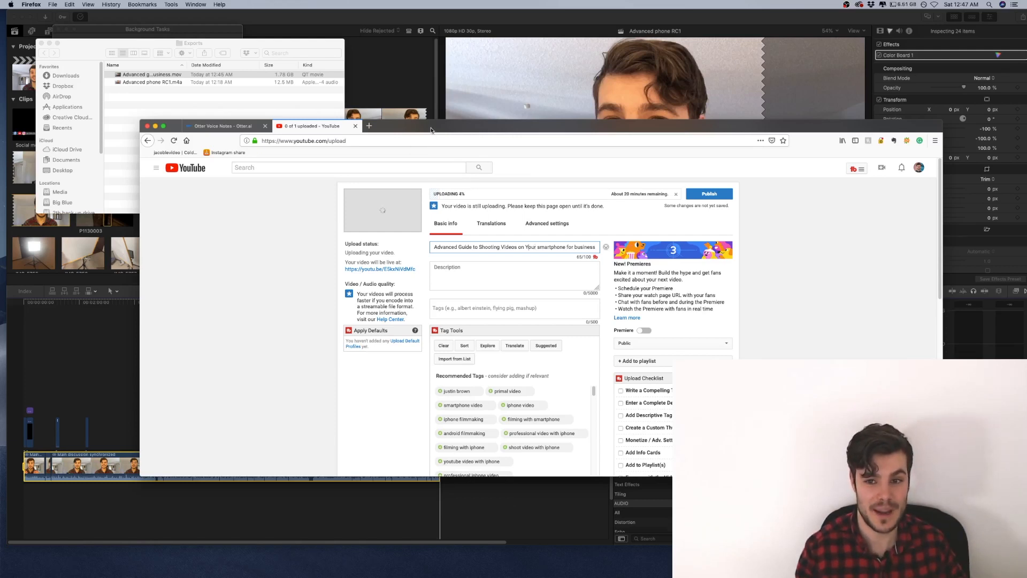
{"action": "left_click_drag", "start_coordinate": [431, 130], "coordinate": [424, 58]}
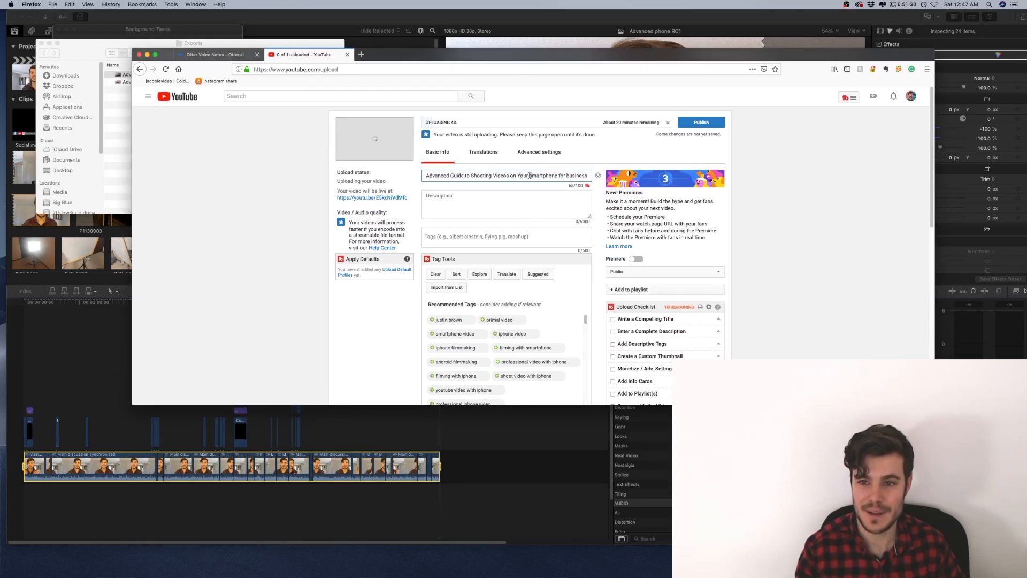
{"action": "type", "text": "S"}
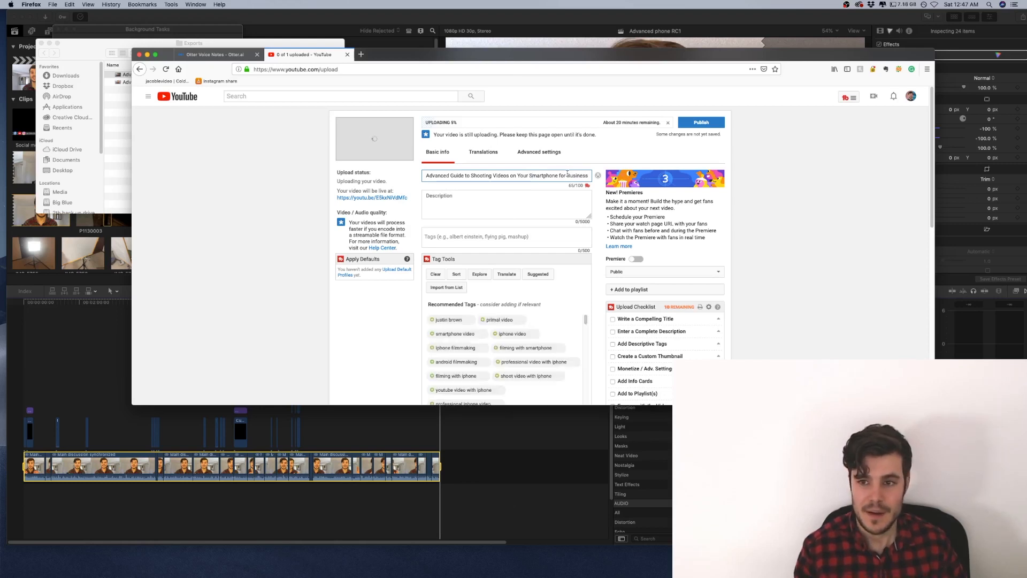
Step: Start the video description with "In this advanced guide to shooting videos for your smartphone for your small business, I cover advanced tips for shooting high quality videos"
{"action": "left_click", "coordinate": [475, 193]}
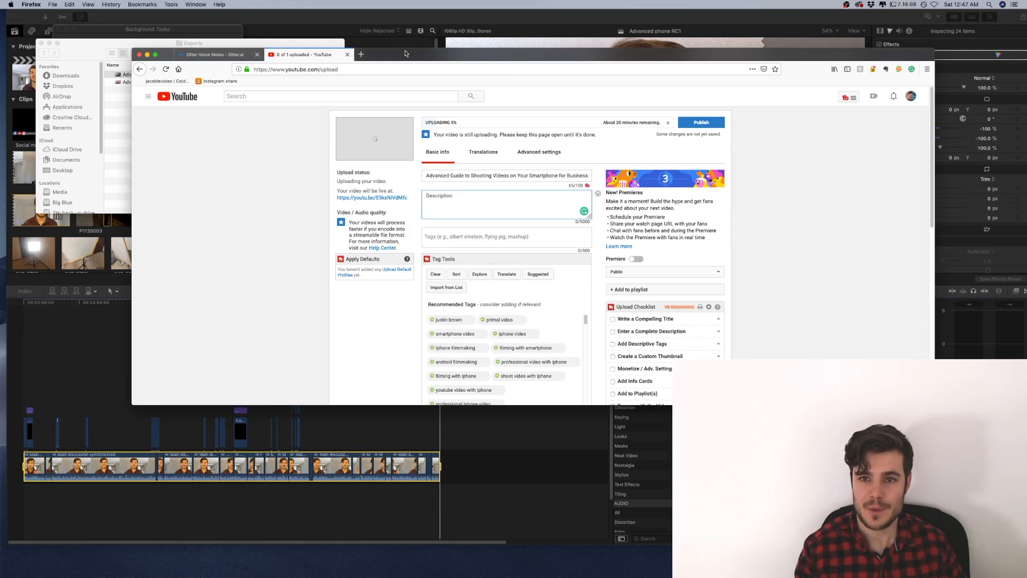
{"action": "left_click_drag", "start_coordinate": [407, 53], "coordinate": [402, 53]}
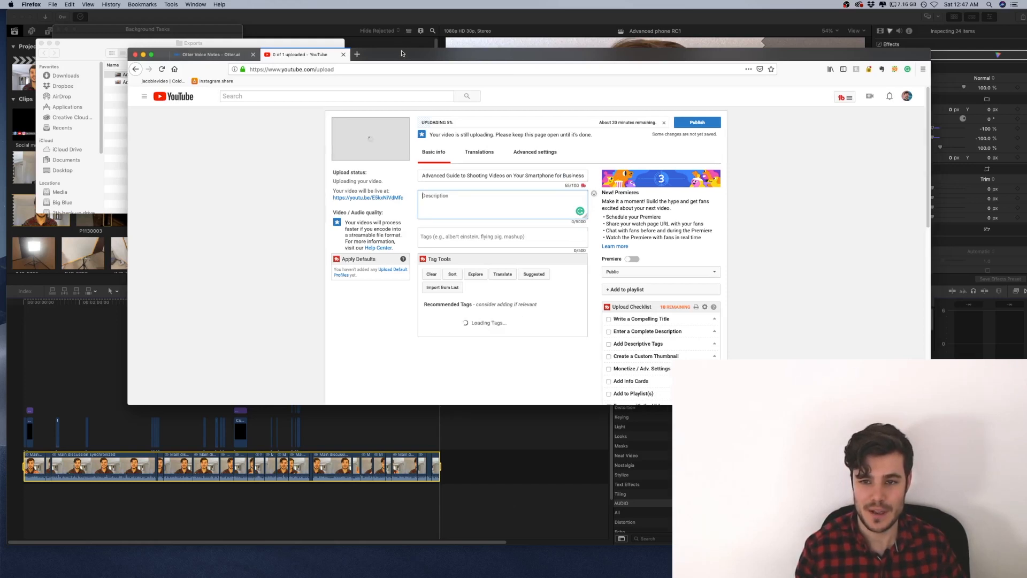
{"action": "left_click_drag", "start_coordinate": [403, 53], "coordinate": [384, 59]}
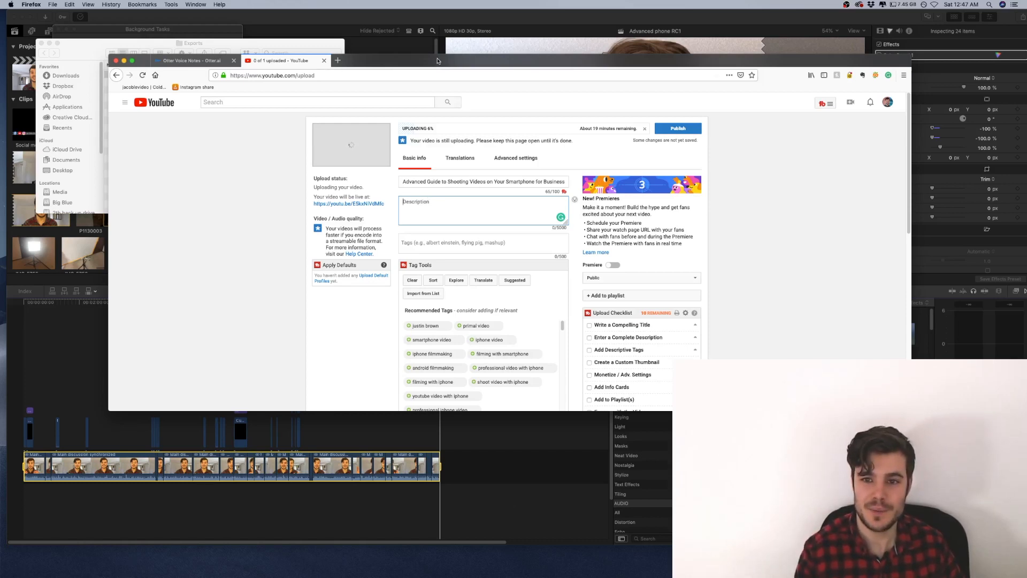
{"action": "left_click_drag", "start_coordinate": [438, 61], "coordinate": [433, 63]}
{"action": "type", "text": "In this advan"}
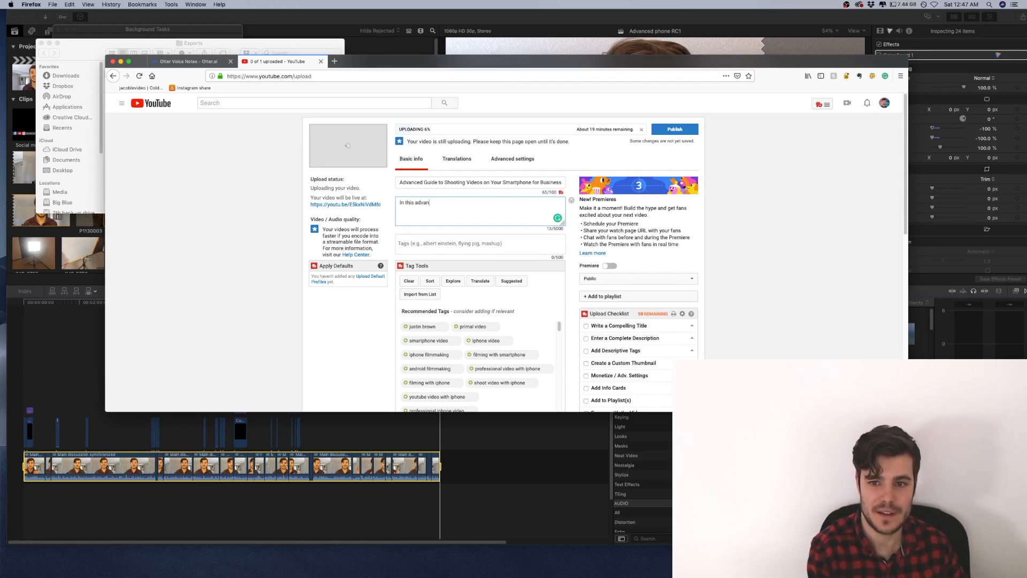
{"action": "type", "text": "ced guide"}
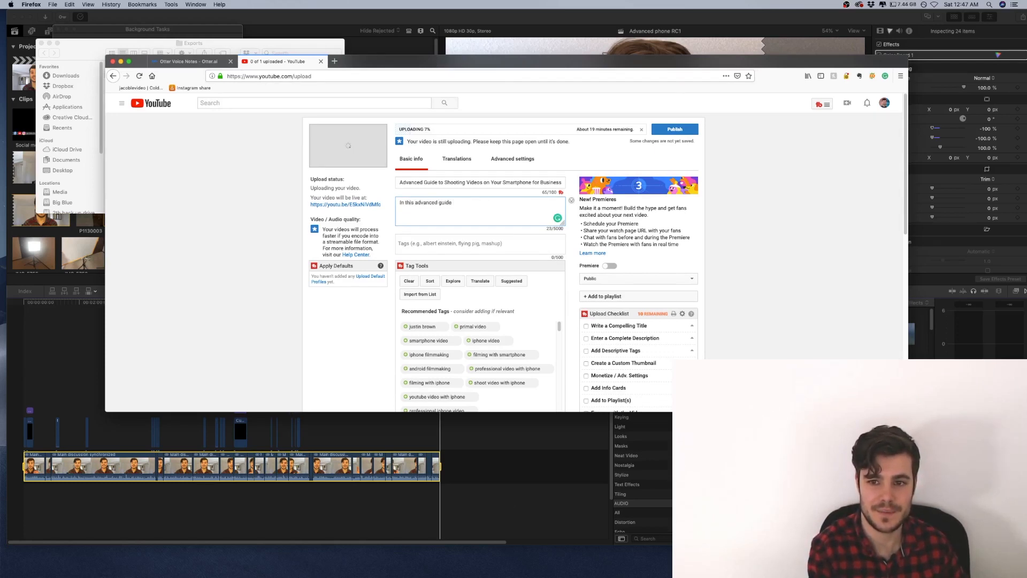
{"action": "type", "text": " to shoot"}
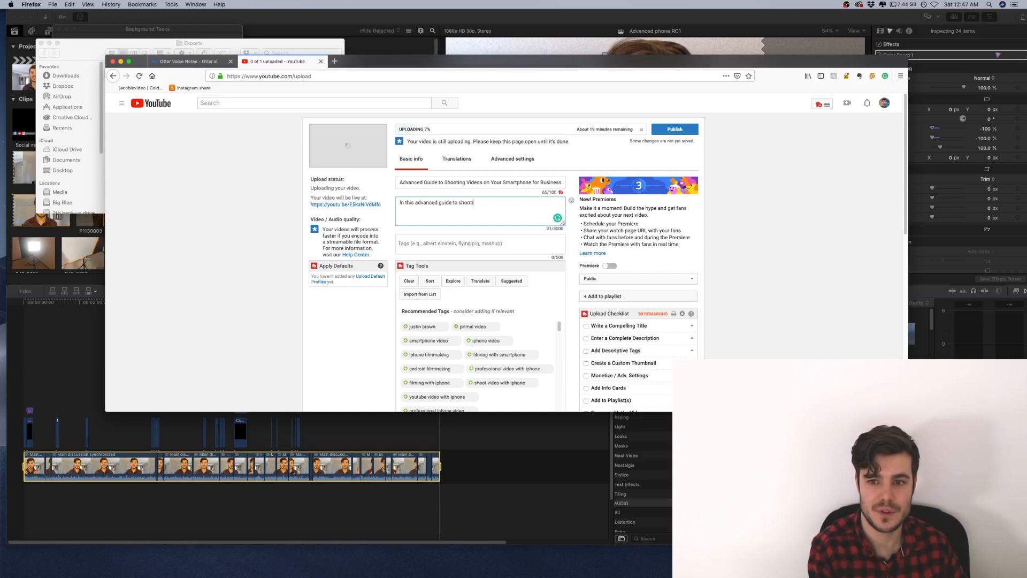
{"action": "type", "text": "ing videos for your"}
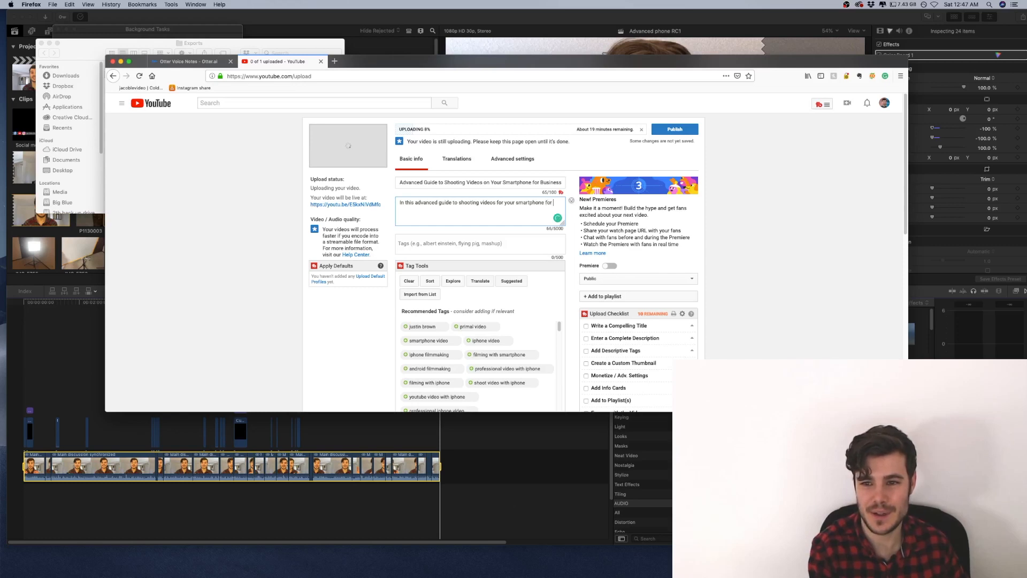
{"action": "type", "text": "small business,"}
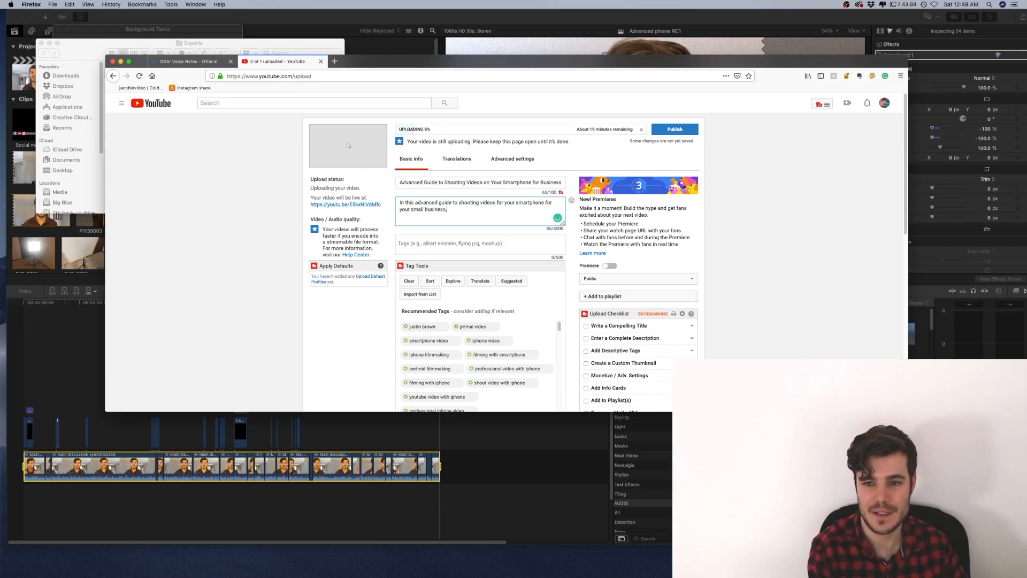
{"action": "type", "text": "I c"}
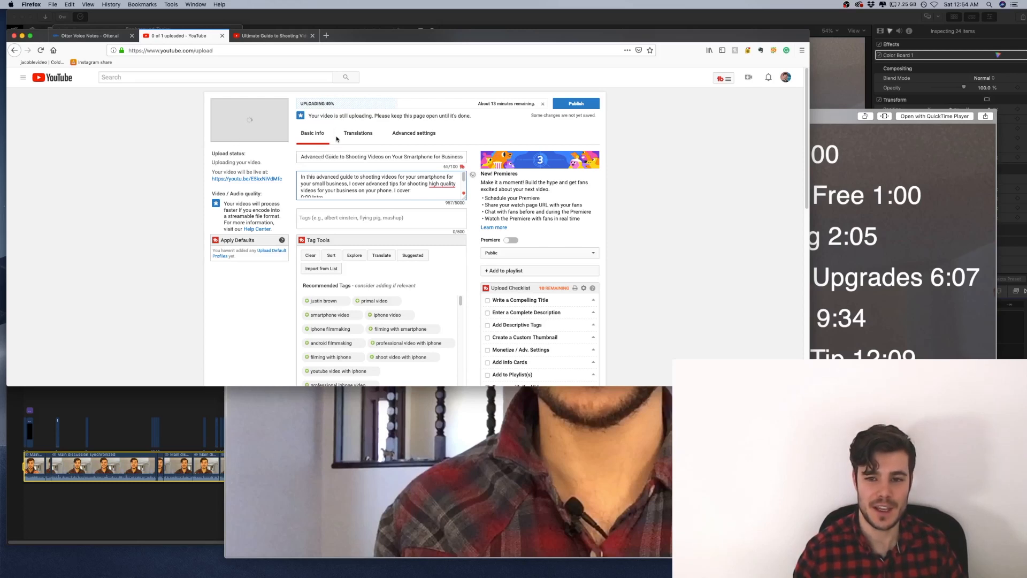
Step: Correct "high quality" to "high-quality" in the video description and consult the chapter timestamps in the exported video's preview
{"action": "left_click", "coordinate": [440, 201]}
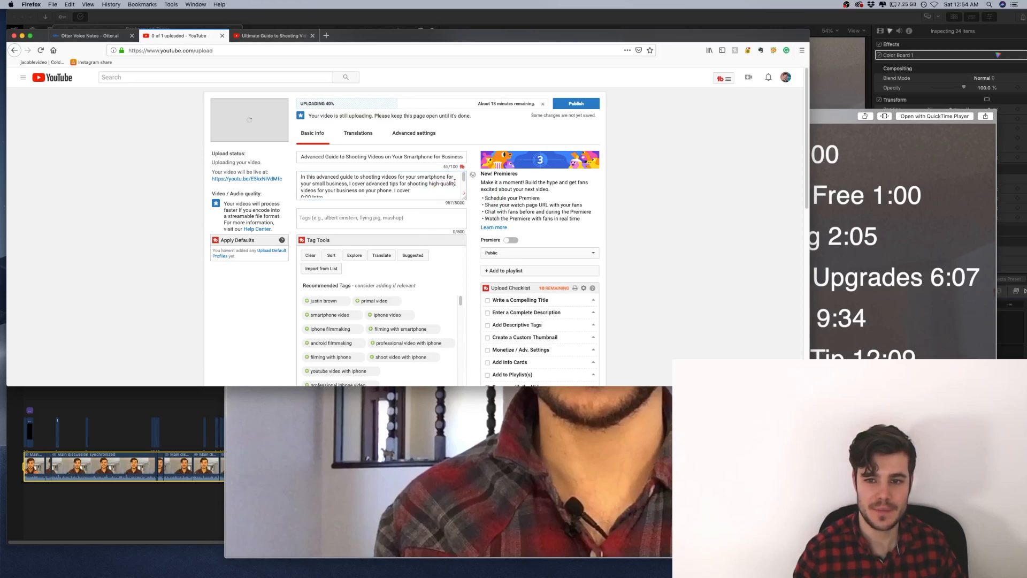
{"action": "left_click_drag", "start_coordinate": [831, 114], "coordinate": [835, 93]}
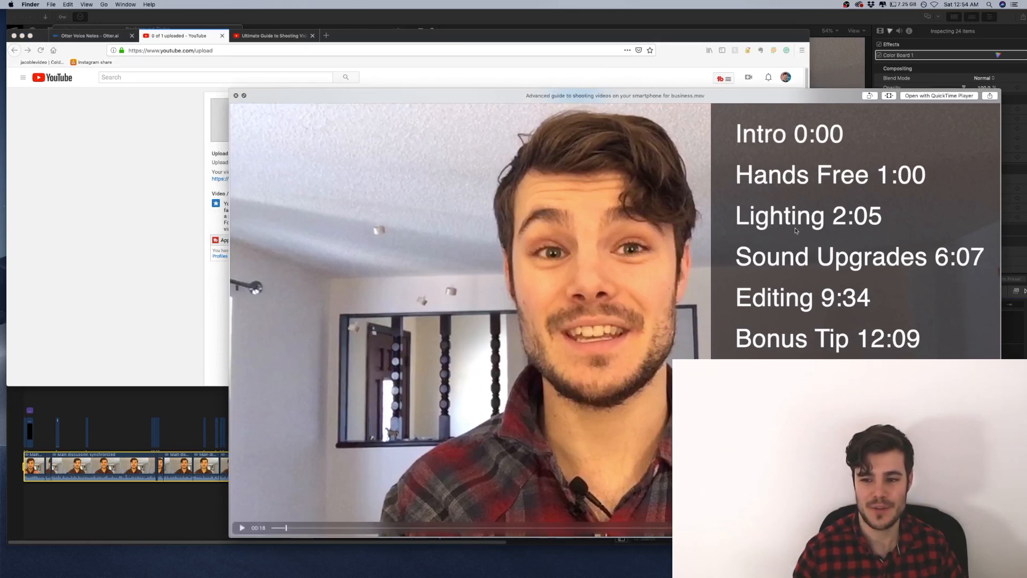
{"action": "left_click", "coordinate": [368, 39]}
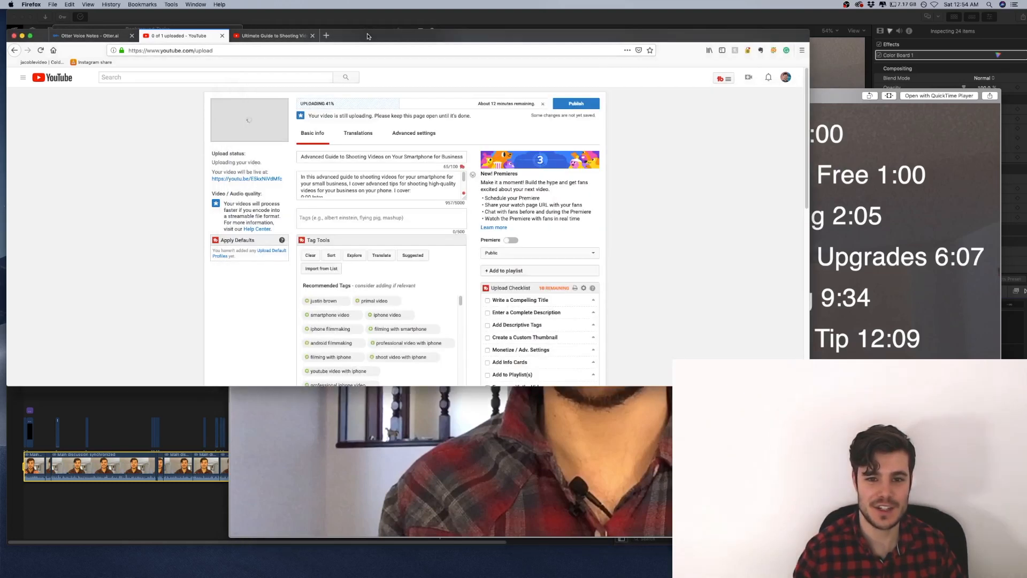
Step: Review the whole video description, including the chapter timestamps, the beginner's guide link, the contact details and the business summary
{"action": "scroll", "coordinate": [464, 175], "scroll_direction": "down", "scroll_amount": 2}
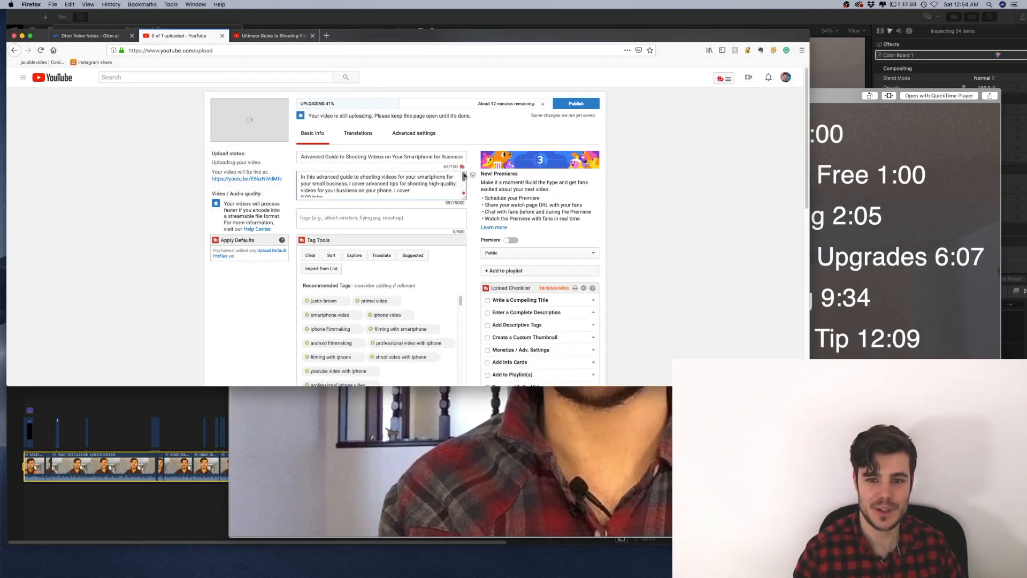
{"action": "scroll", "coordinate": [464, 176], "scroll_direction": "down", "scroll_amount": 1}
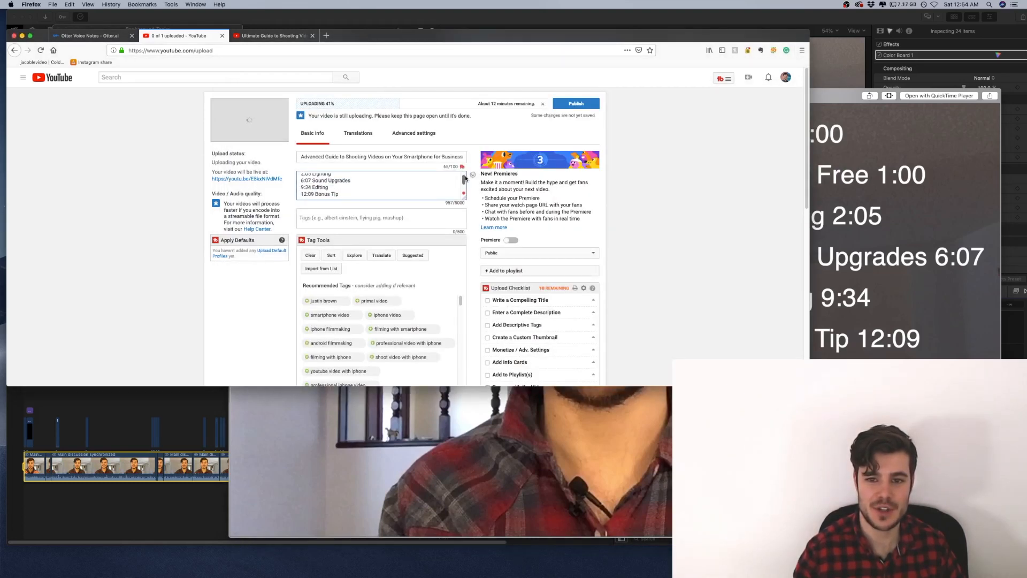
{"action": "scroll", "coordinate": [465, 178], "scroll_direction": "down", "scroll_amount": 2}
{"action": "scroll", "coordinate": [466, 179], "scroll_direction": "down", "scroll_amount": 2}
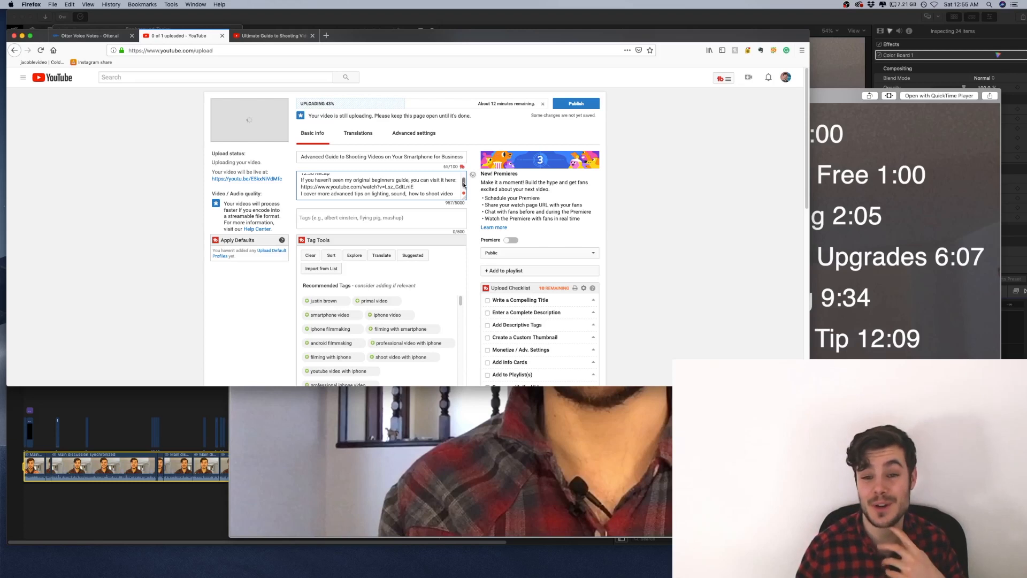
{"action": "left_click_drag", "start_coordinate": [463, 184], "coordinate": [464, 189]}
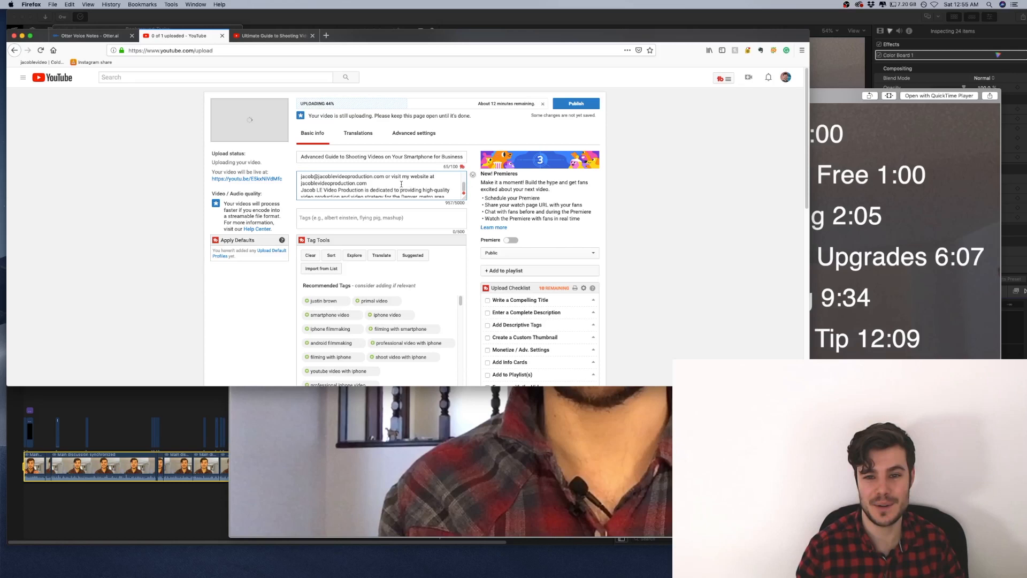
{"action": "scroll", "coordinate": [464, 188], "scroll_direction": "up", "scroll_amount": 2}
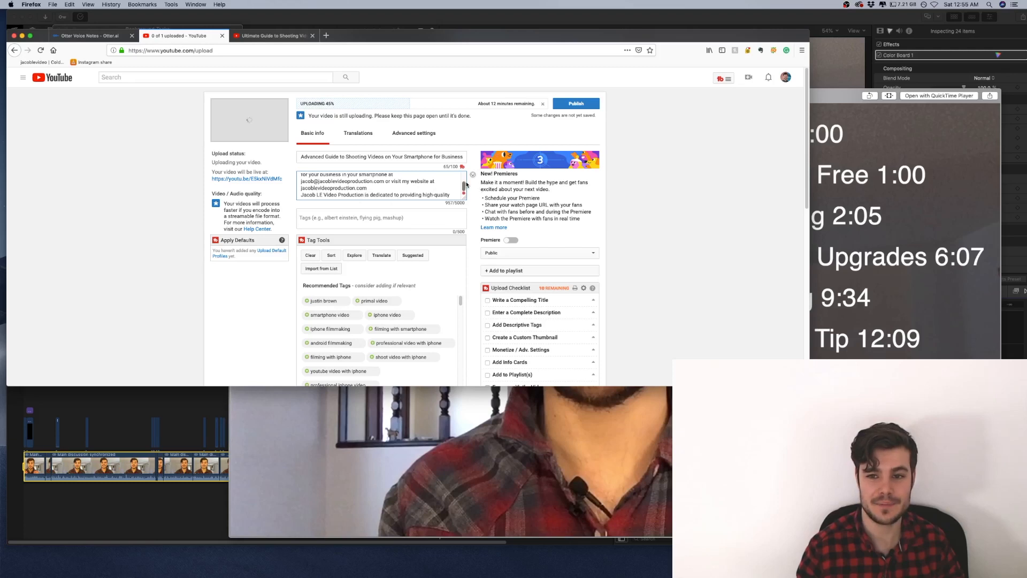
{"action": "left_click_drag", "start_coordinate": [464, 188], "coordinate": [462, 174]}
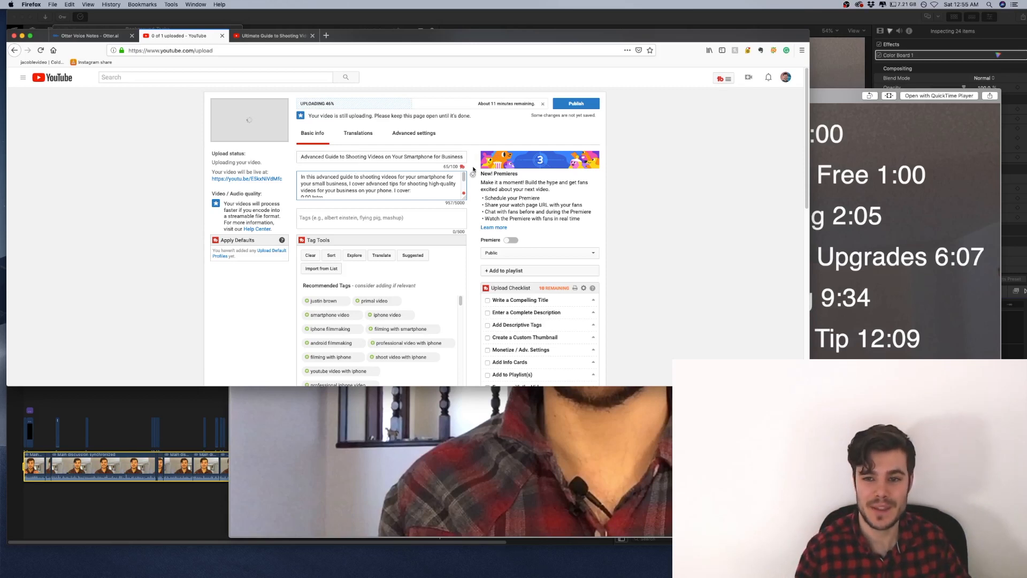
{"action": "left_click_drag", "start_coordinate": [465, 179], "coordinate": [464, 193]}
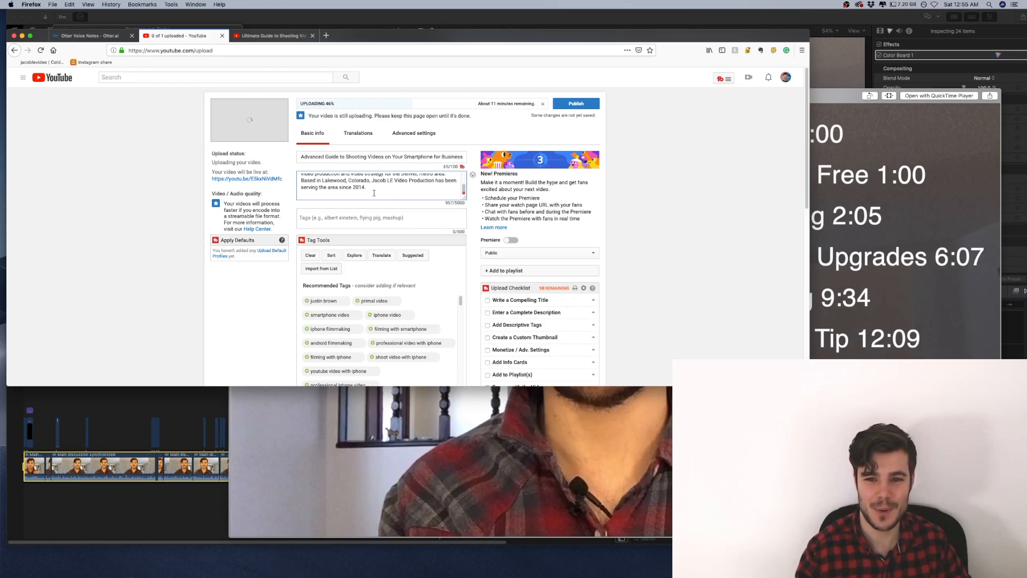
Step: Based on the title, add tags about advanced and ultimate shooting guides, phone videos for business, promotional videos and "jacob le video production"
{"action": "triple_click", "coordinate": [351, 155]}
{"action": "left_click", "coordinate": [365, 156]}
{"action": "left_click_drag", "start_coordinate": [384, 157], "coordinate": [254, 151]}
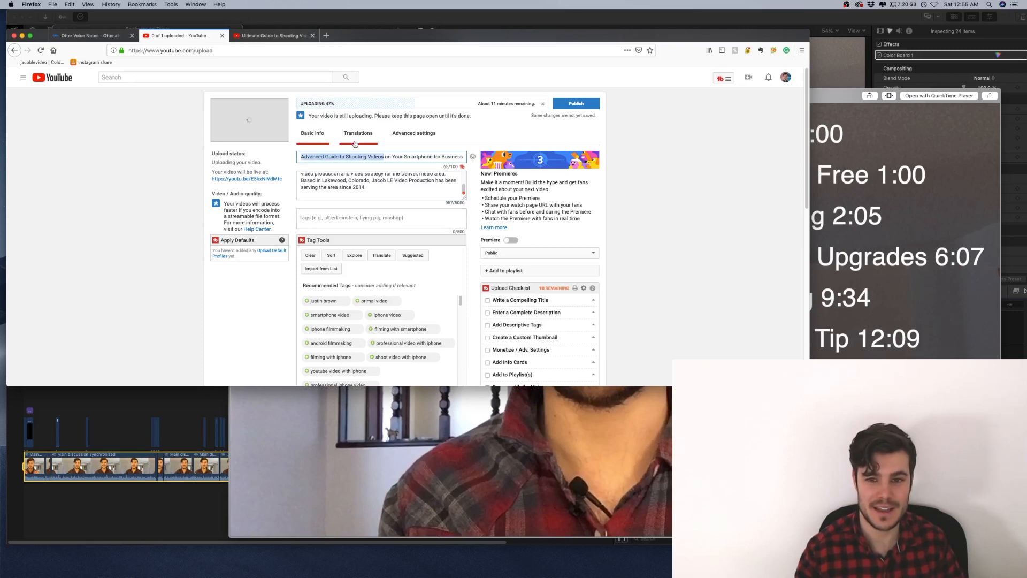
{"action": "left_click", "coordinate": [328, 218]}
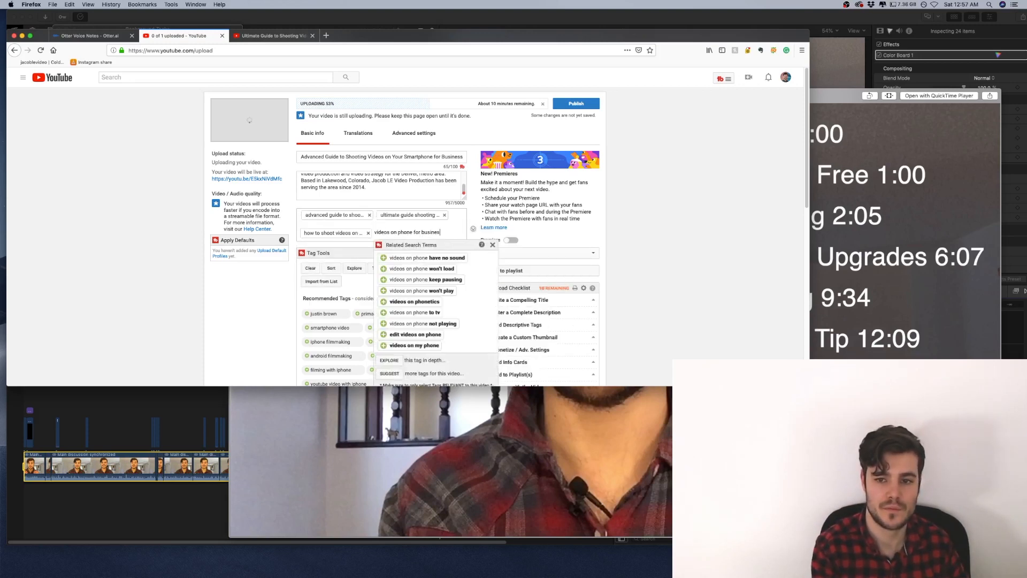
{"action": "type", "text": "jacob le video production"}
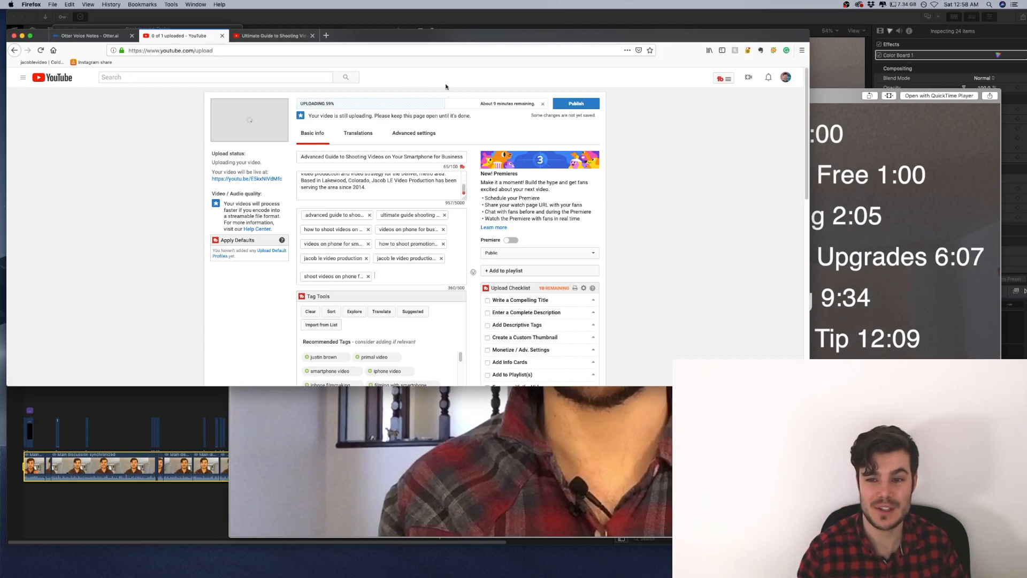
Step: Schedule the video to be published on Feb 16, 2019 at 8:00 AM
{"action": "left_click", "coordinate": [555, 252]}
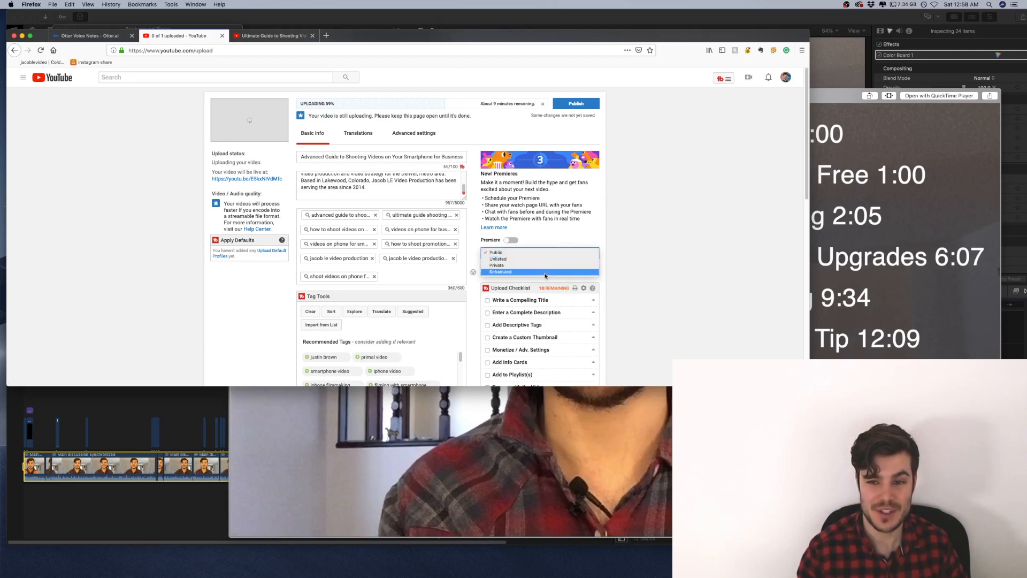
{"action": "left_click", "coordinate": [546, 271]}
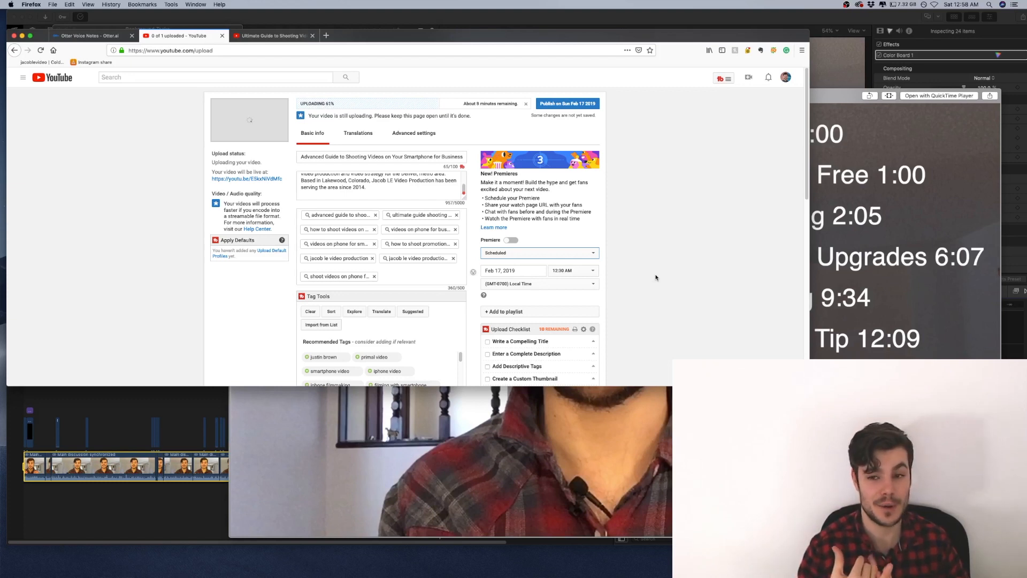
{"action": "left_click", "coordinate": [572, 270]}
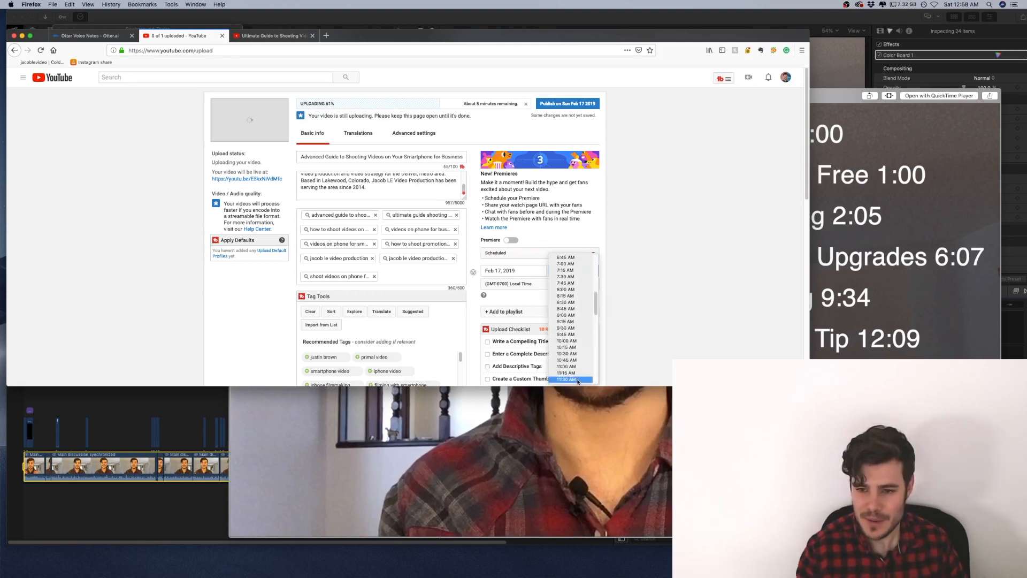
{"action": "left_click", "coordinate": [576, 289]}
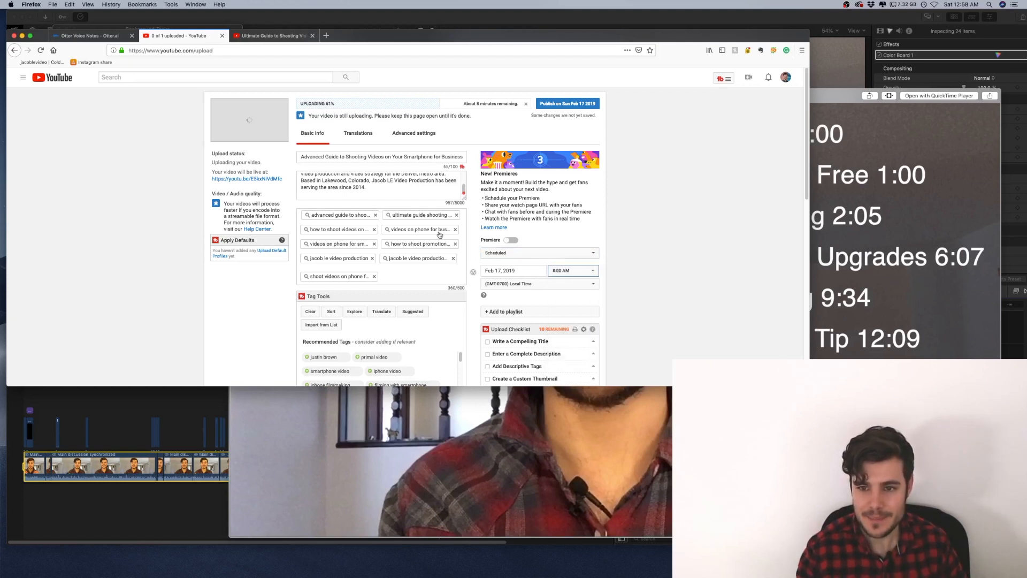
{"action": "left_click", "coordinate": [517, 270]}
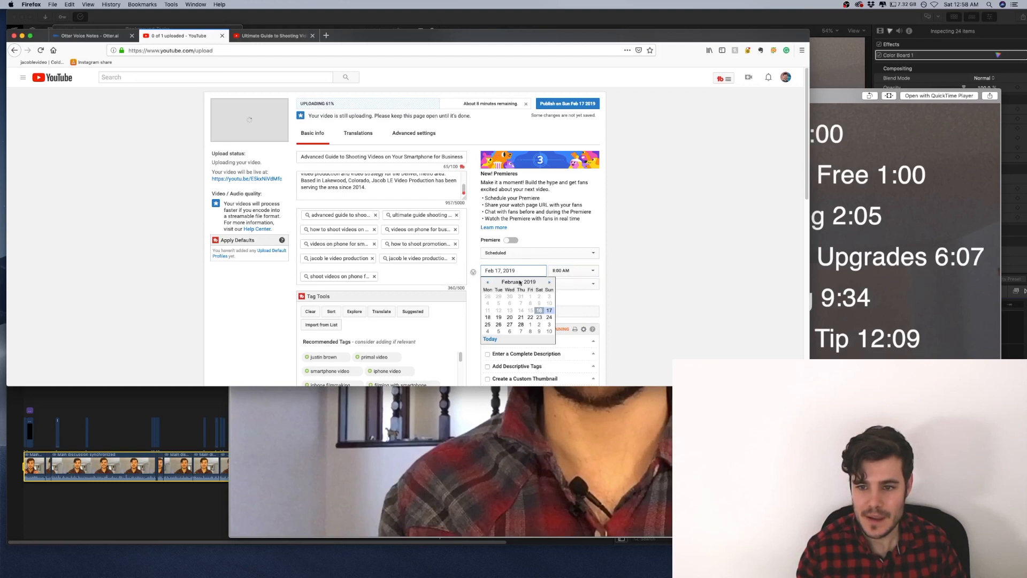
{"action": "left_click", "coordinate": [539, 312]}
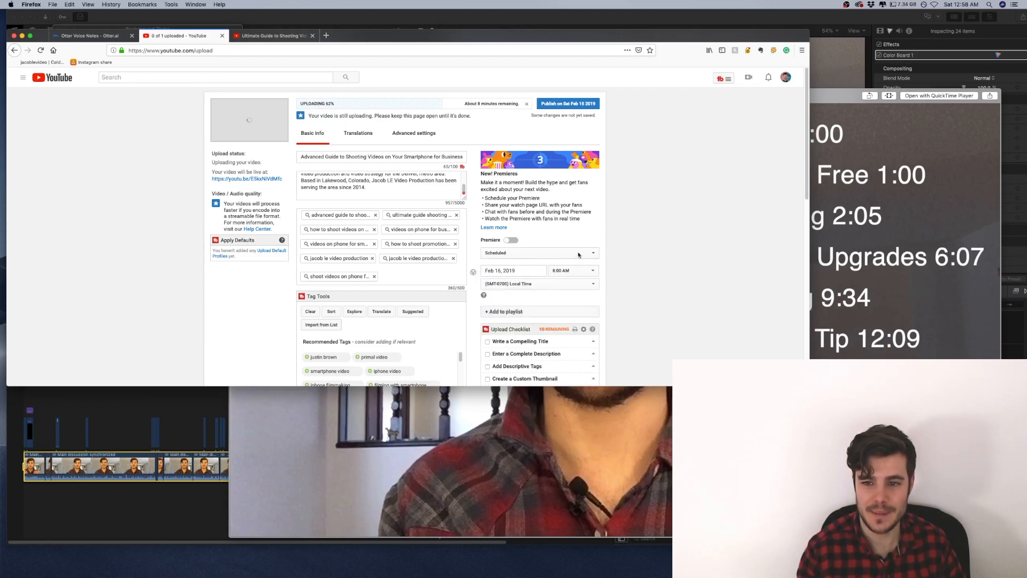
Step: Upload "advanced smartphone.jpg" from the Finished folder as the video's custom thumbnail after previewing the image
{"action": "left_click_drag", "start_coordinate": [806, 187], "coordinate": [811, 331]}
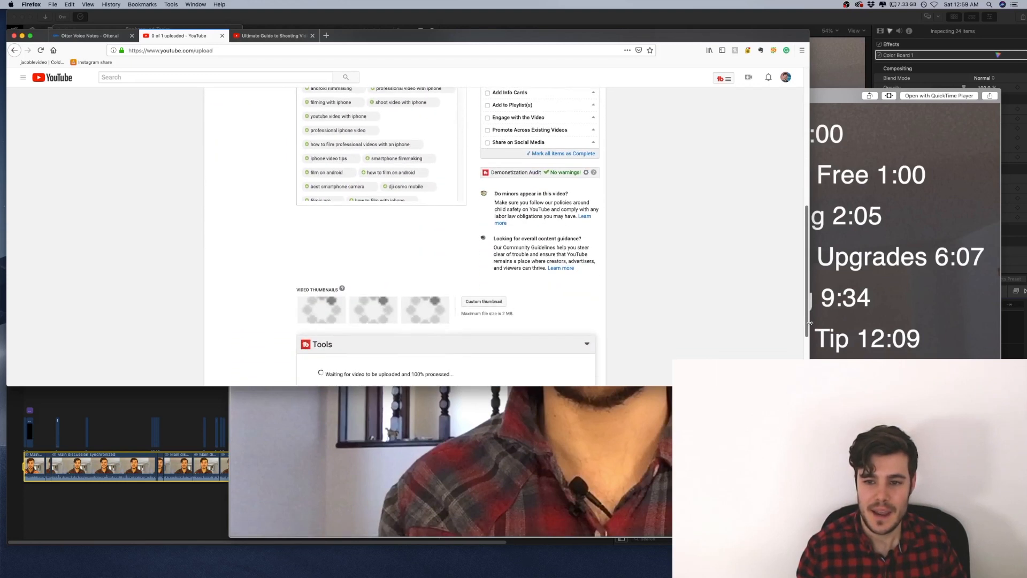
{"action": "left_click", "coordinate": [468, 301]}
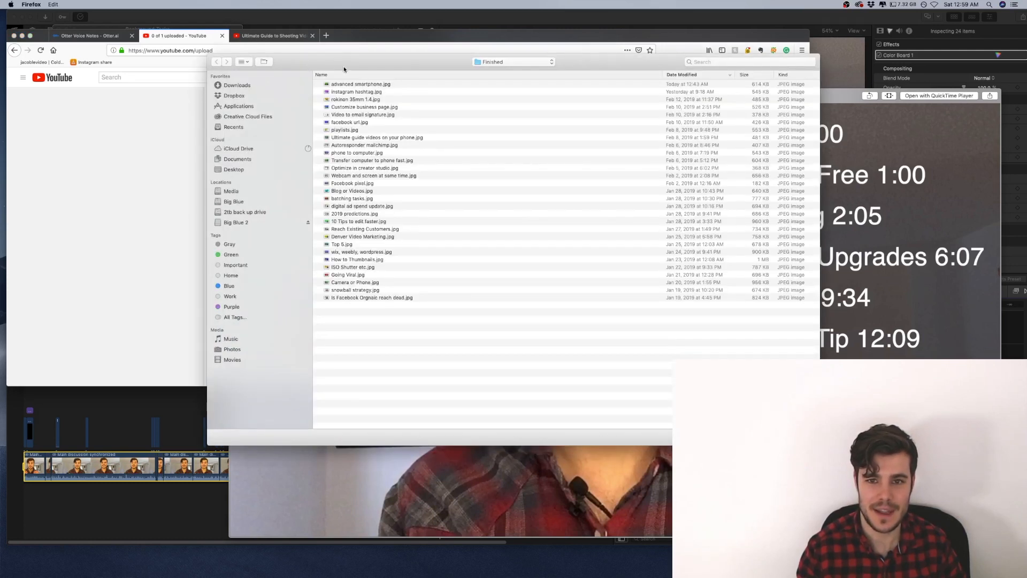
{"action": "left_click", "coordinate": [352, 85]}
{"action": "key", "text": "space"}
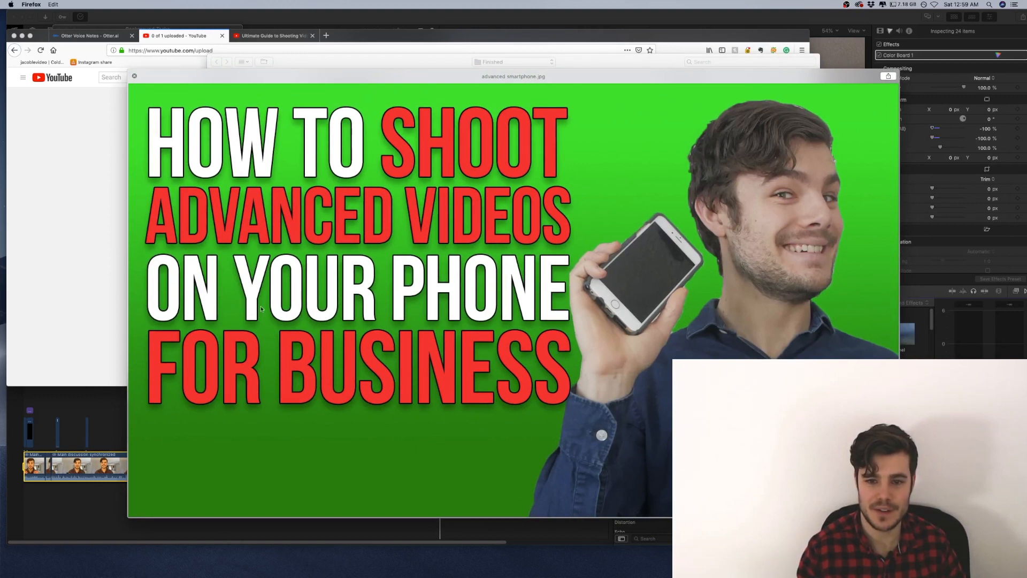
{"action": "key", "text": "space"}
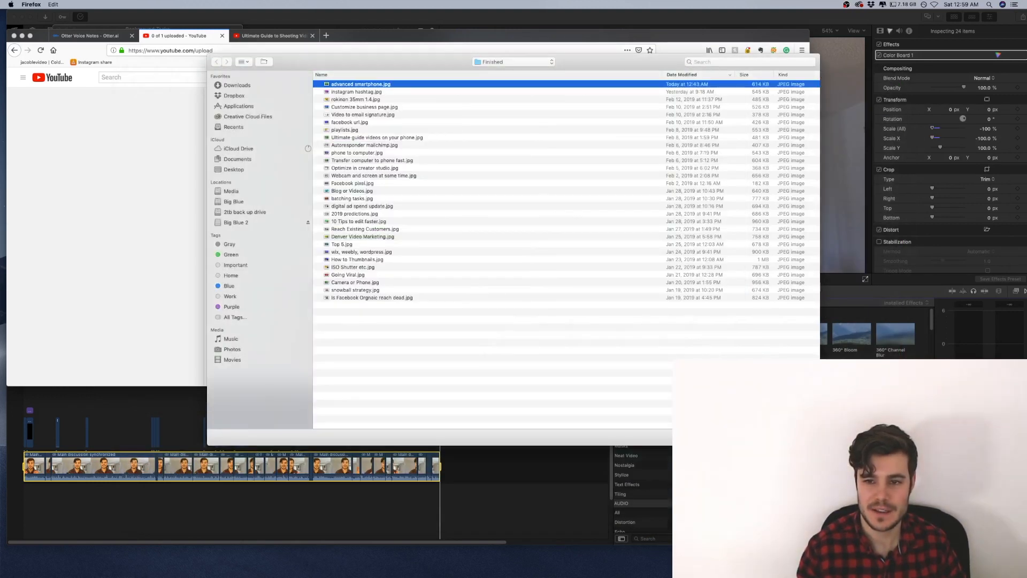
{"action": "key", "text": "Return"}
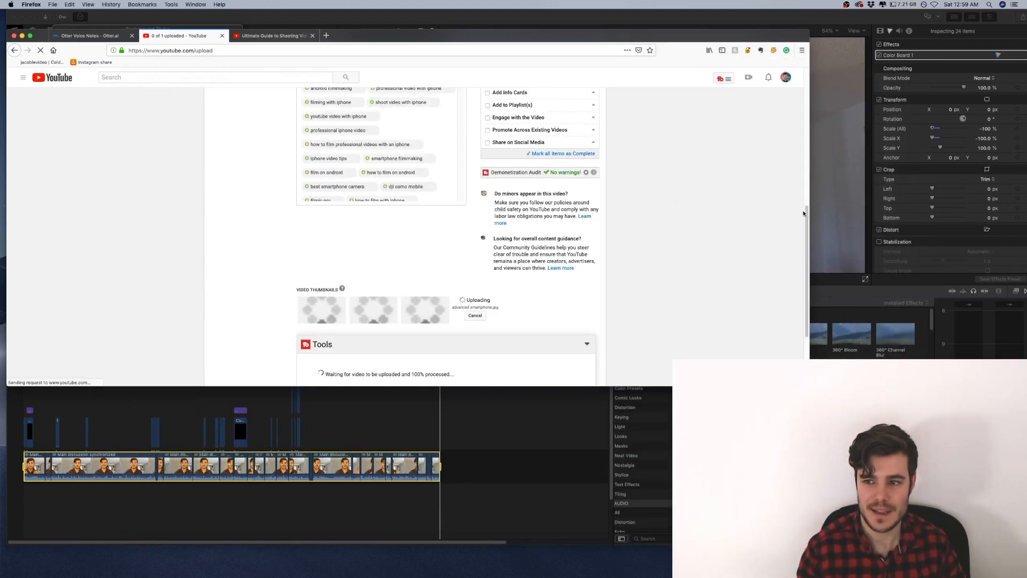
{"action": "left_click_drag", "start_coordinate": [812, 210], "coordinate": [811, 68]}
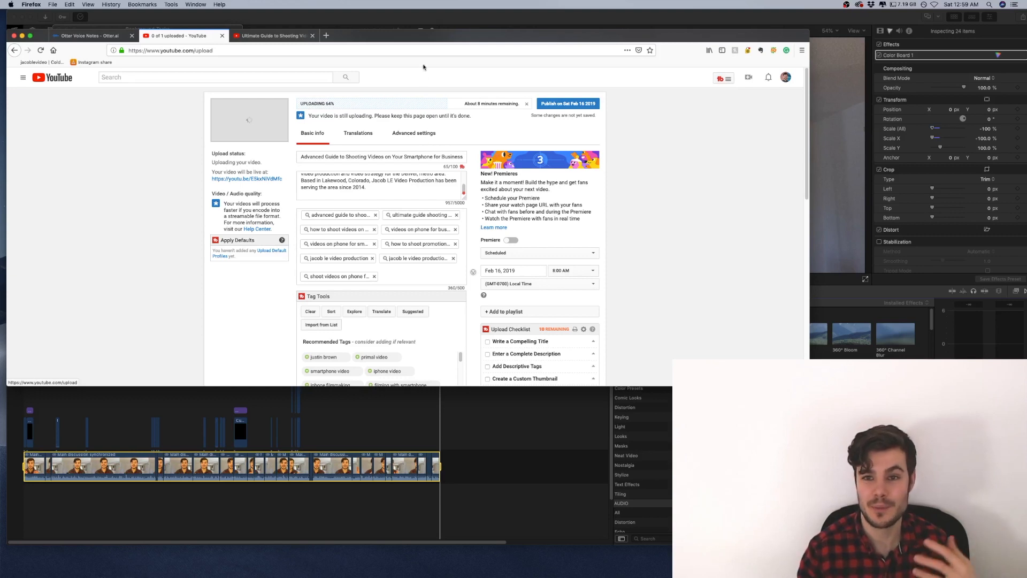
{"action": "left_click_drag", "start_coordinate": [427, 36], "coordinate": [439, 34]}
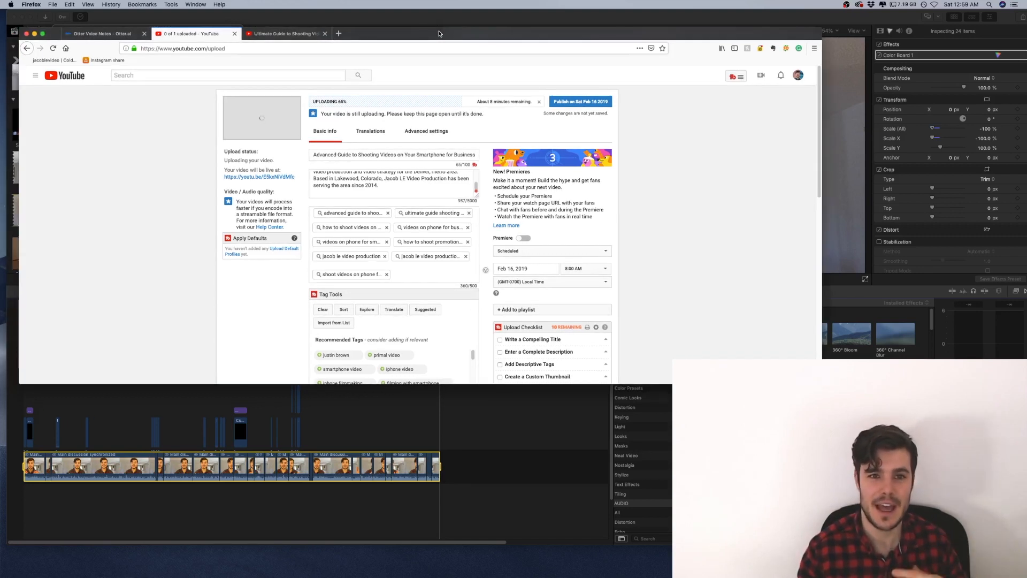
{"action": "left_click_drag", "start_coordinate": [439, 34], "coordinate": [437, 34]}
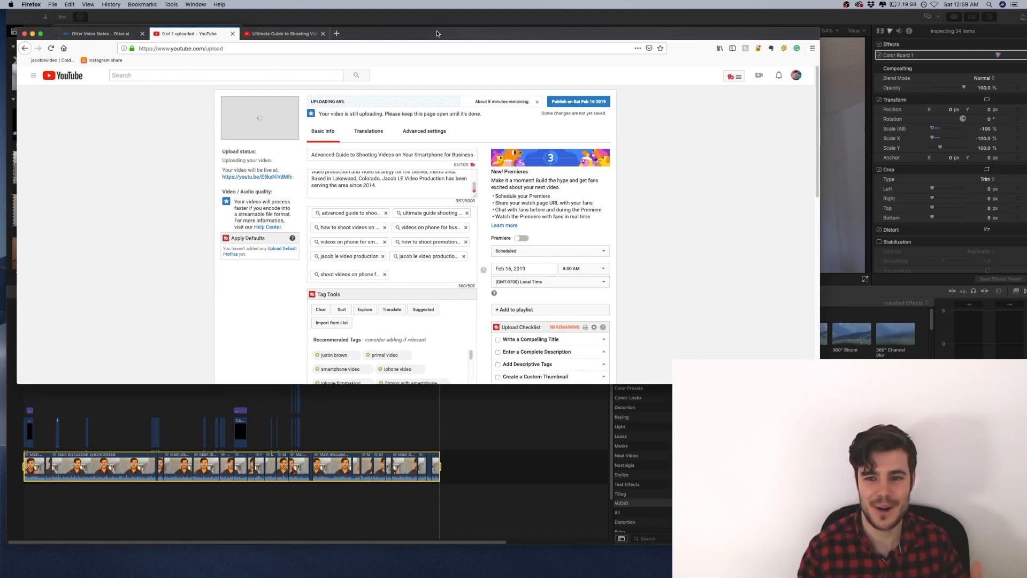
Step: In the advanced settings, set caption certification to "This content has never aired on television in the U.S." and the recording date to today, February 16, 2019
{"action": "left_click", "coordinate": [414, 135]}
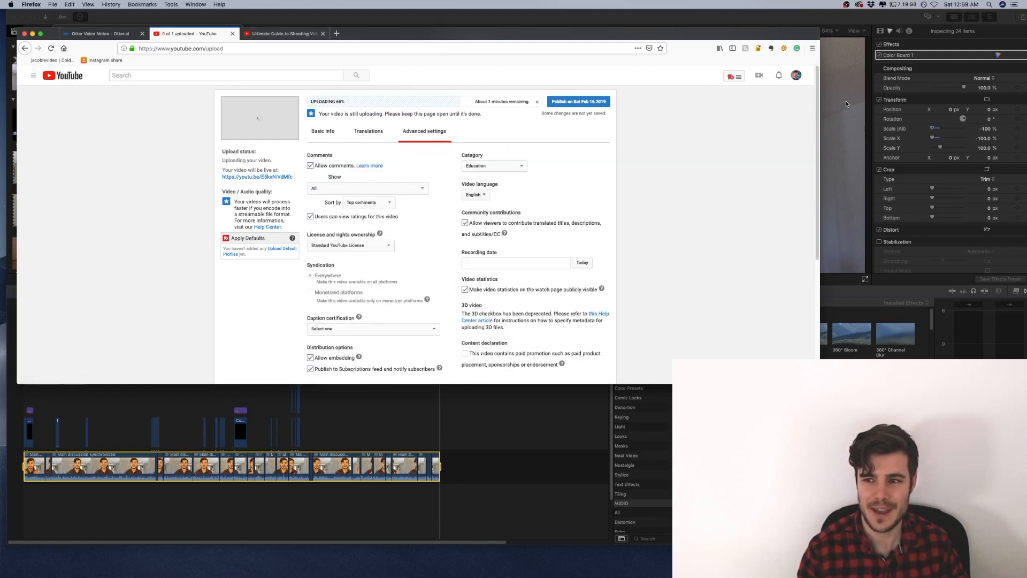
{"action": "scroll", "coordinate": [818, 146], "scroll_direction": "down", "scroll_amount": 2}
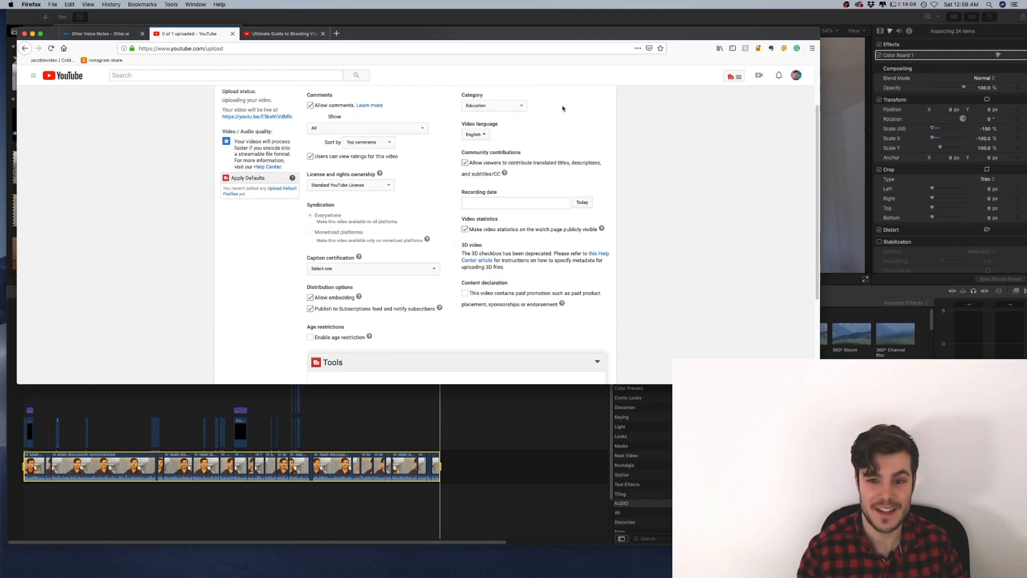
{"action": "left_click", "coordinate": [336, 269]}
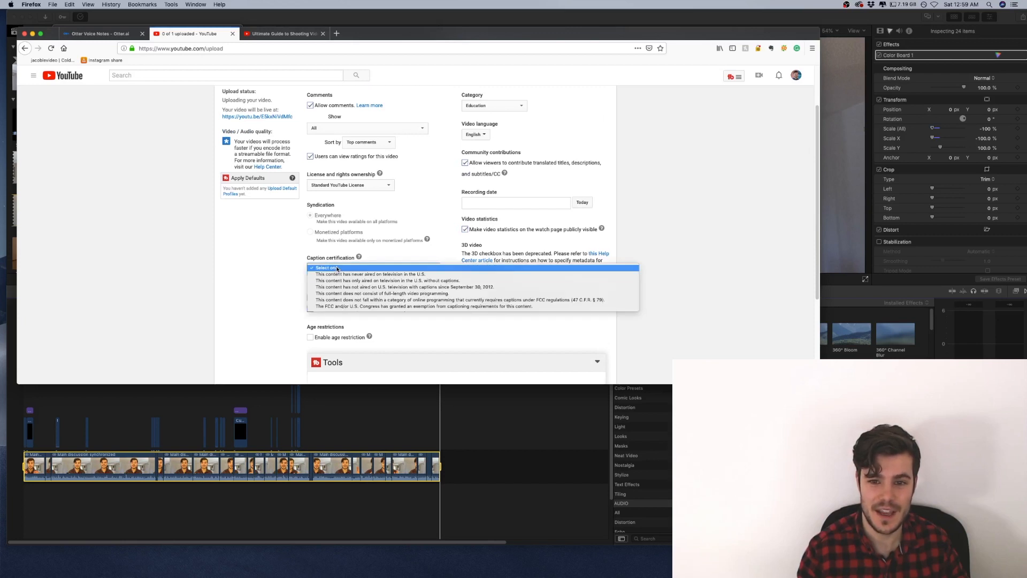
{"action": "left_click", "coordinate": [338, 270]}
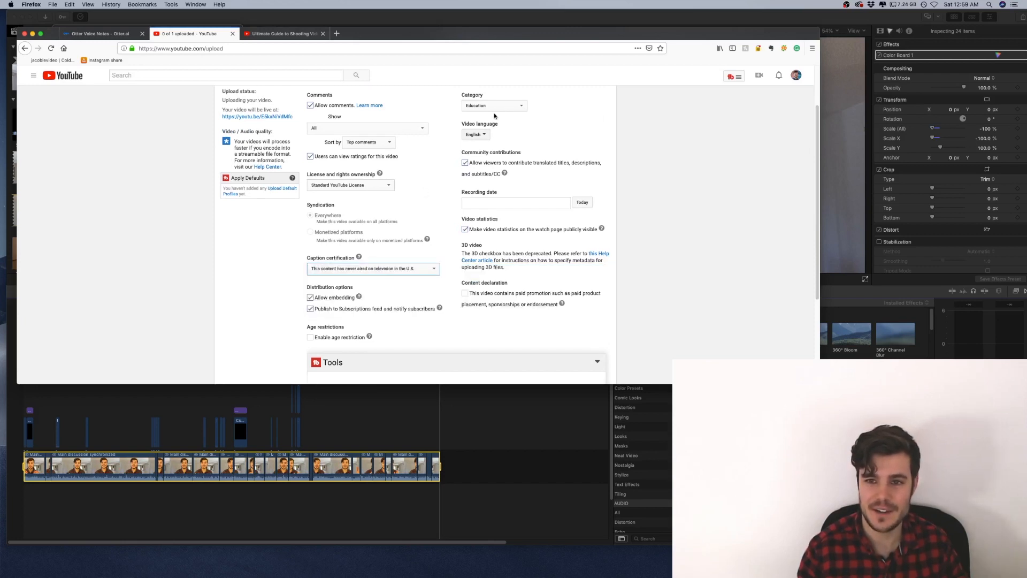
{"action": "left_click", "coordinate": [582, 202]}
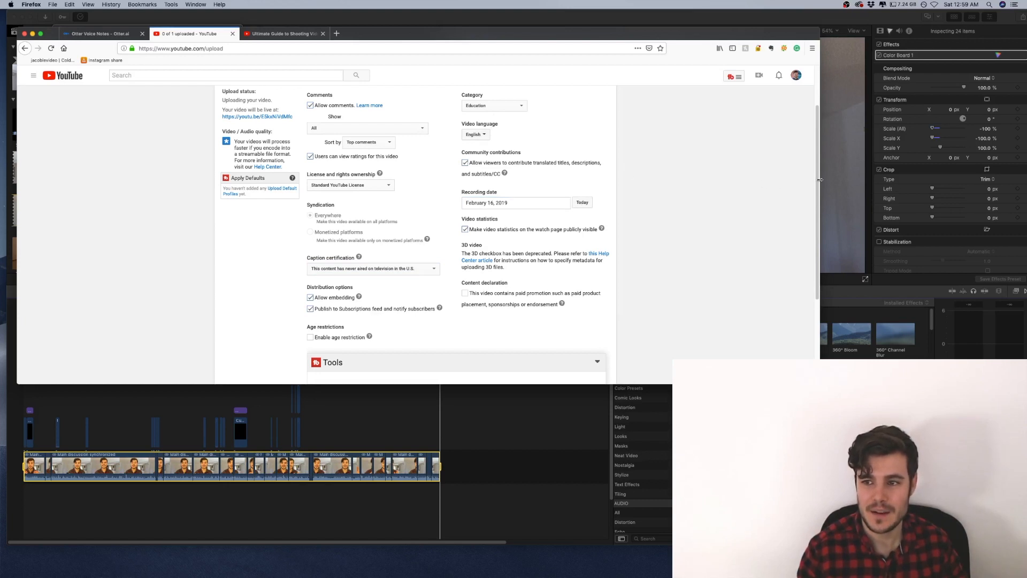
{"action": "left_click_drag", "start_coordinate": [819, 184], "coordinate": [819, 127]}
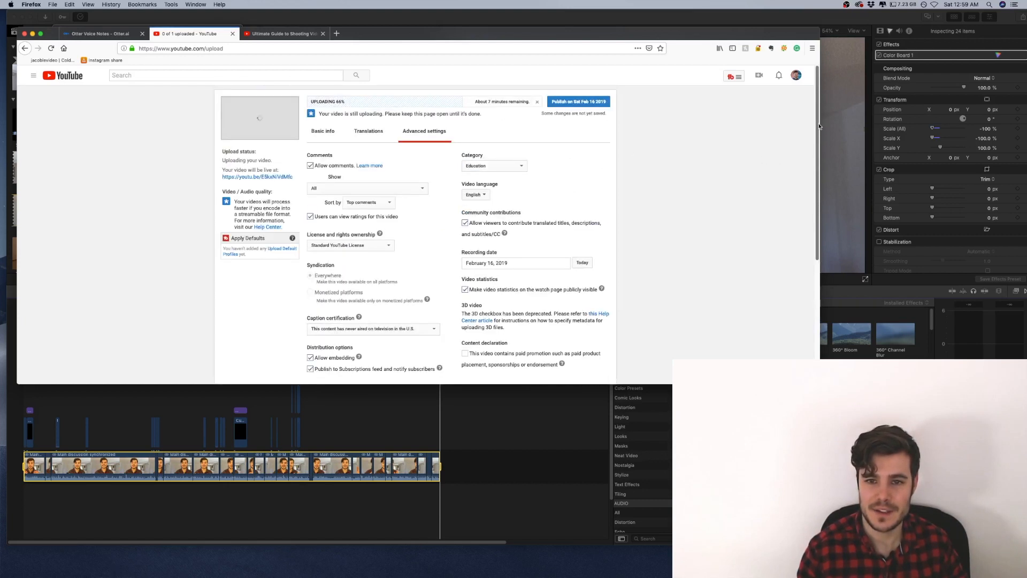
Step: Review the basic info, tags and upload checklist, and submit the video for publishing on Sat Feb 16 2019
{"action": "left_click", "coordinate": [318, 134]}
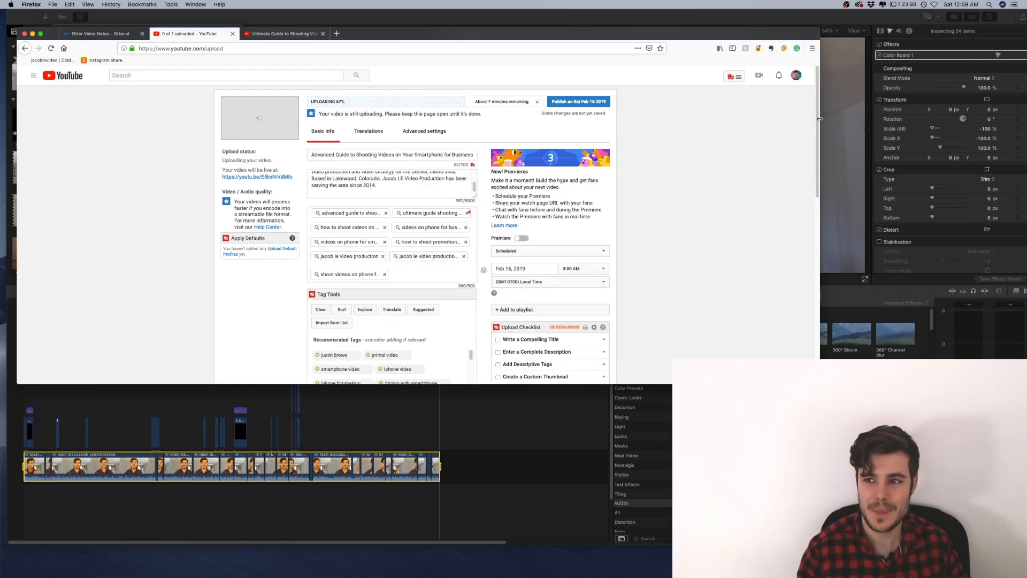
{"action": "scroll", "coordinate": [818, 139], "scroll_direction": "down", "scroll_amount": 5}
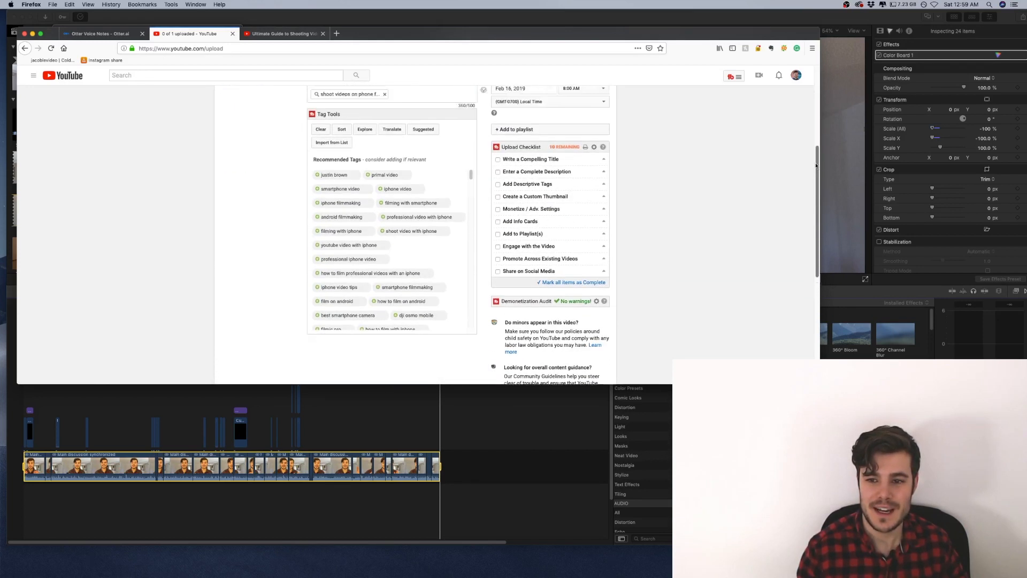
{"action": "left_click_drag", "start_coordinate": [817, 165], "coordinate": [820, 95]}
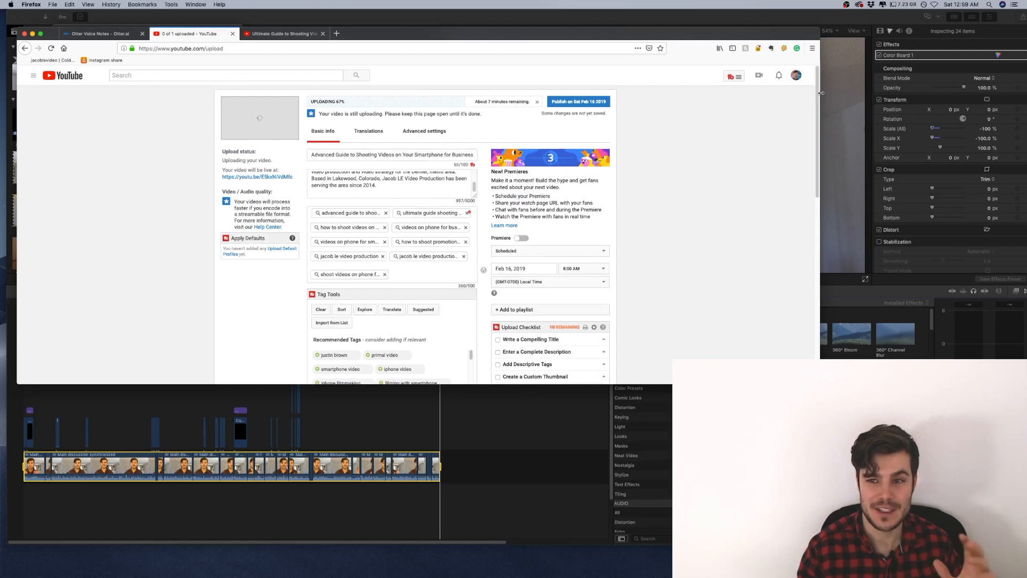
{"action": "left_click", "coordinate": [579, 104]}
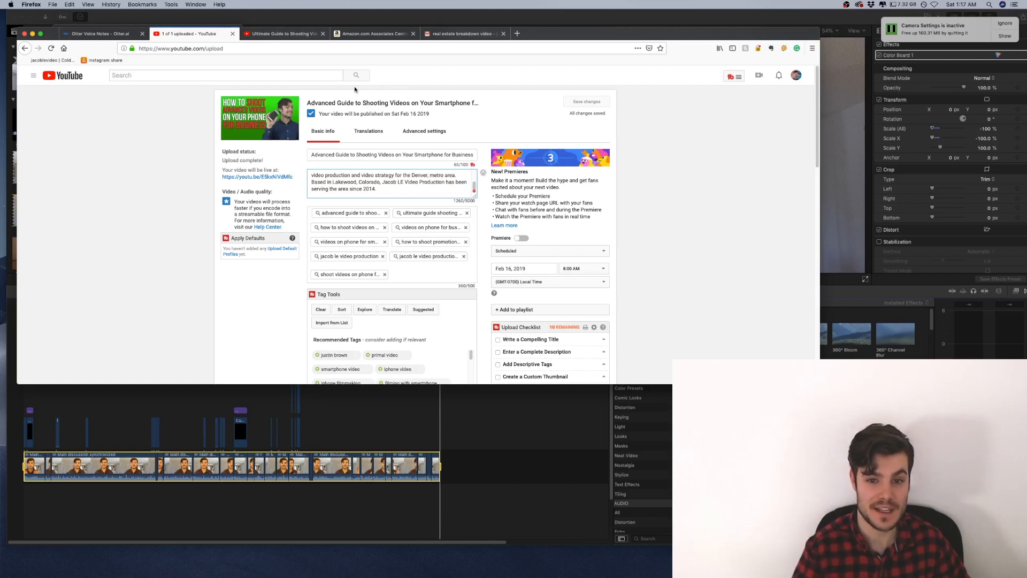
Step: View the uploaded video through its live link, pause playback, and open the video for editing
{"action": "left_click", "coordinate": [264, 178]}
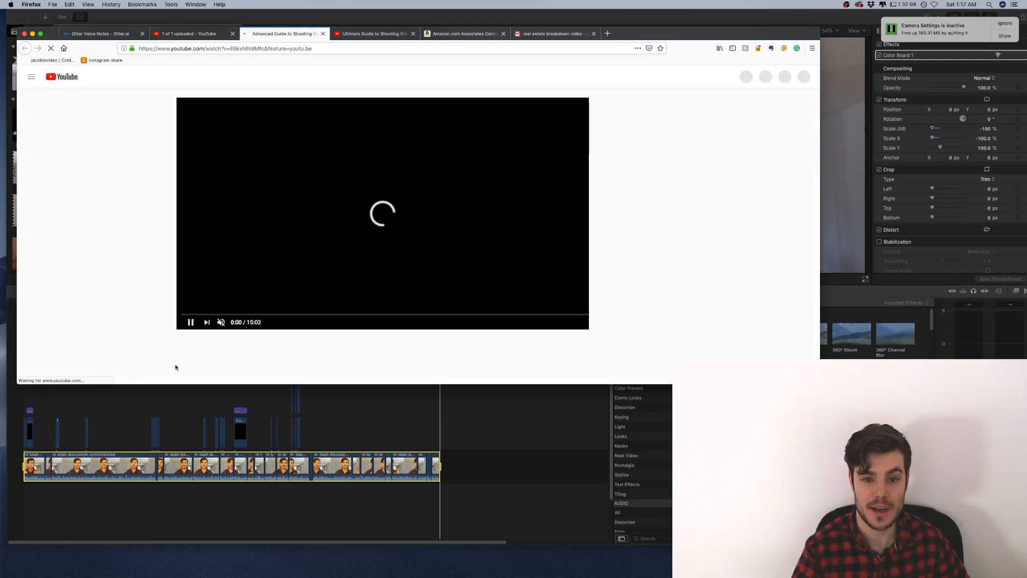
{"action": "left_click", "coordinate": [138, 323]}
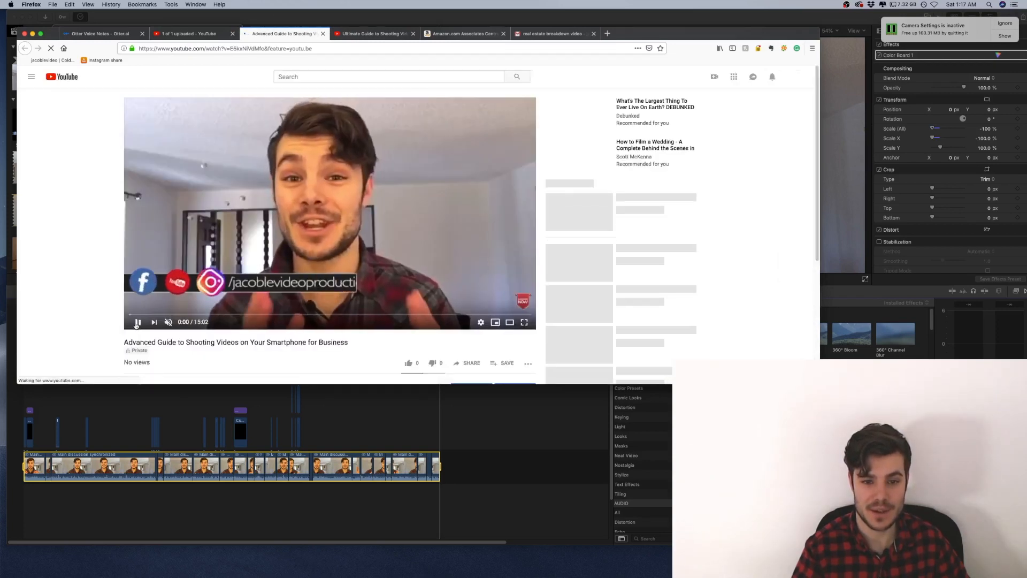
{"action": "scroll", "coordinate": [488, 329], "scroll_direction": "down", "scroll_amount": 1}
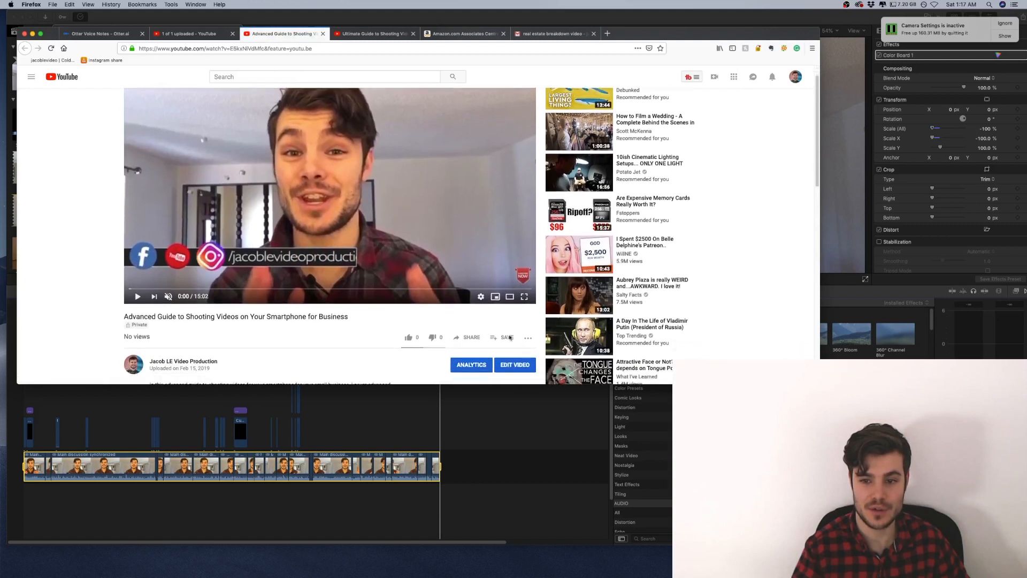
{"action": "left_click", "coordinate": [521, 364]}
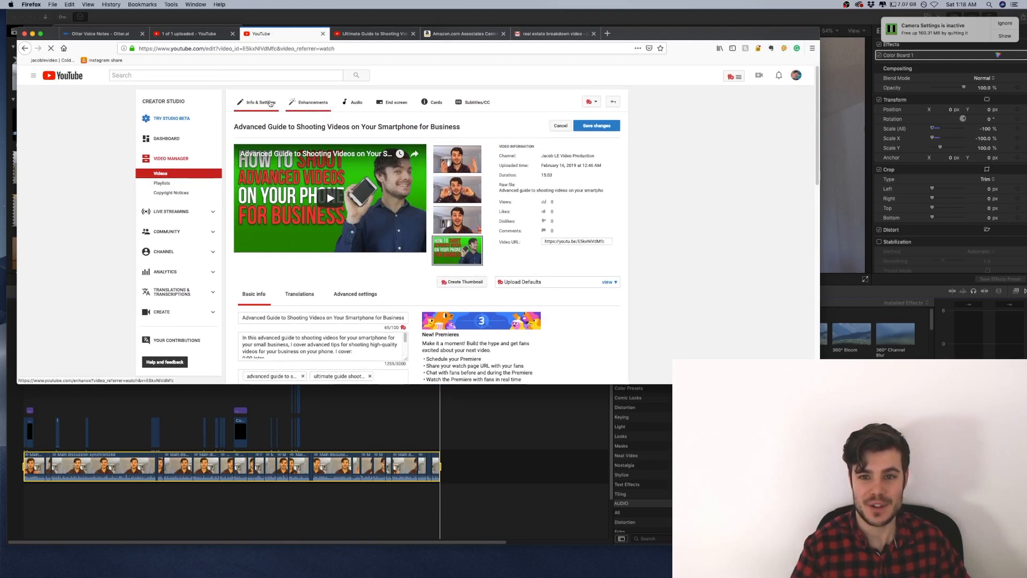
Step: Apply a YouTube end screen template with a subscribe element beside two side-by-side video or playlist placeholders
{"action": "left_click", "coordinate": [386, 110]}
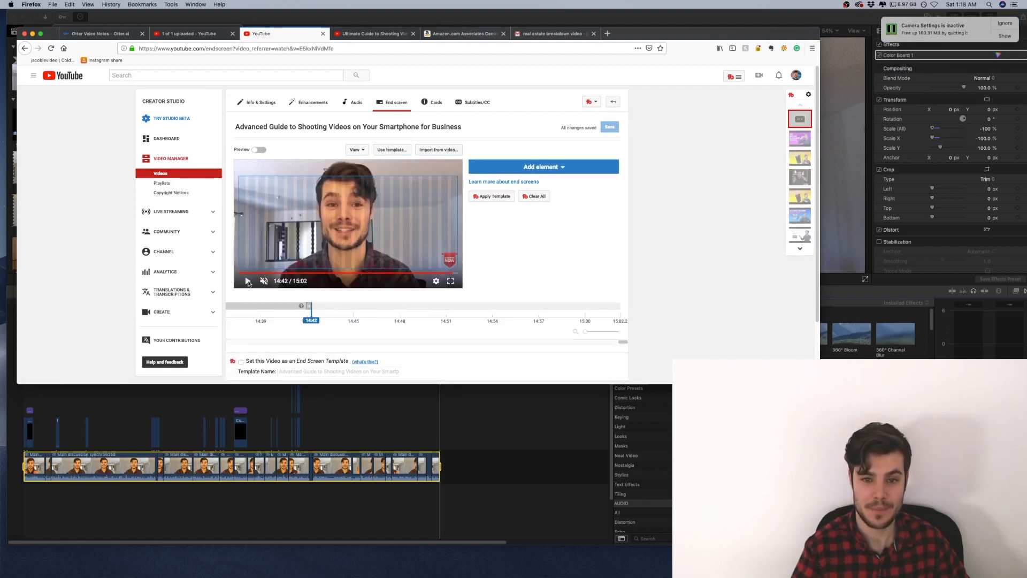
{"action": "left_click", "coordinate": [383, 152]}
{"action": "left_click_drag", "start_coordinate": [559, 156], "coordinate": [560, 252]}
{"action": "left_click", "coordinate": [491, 209]}
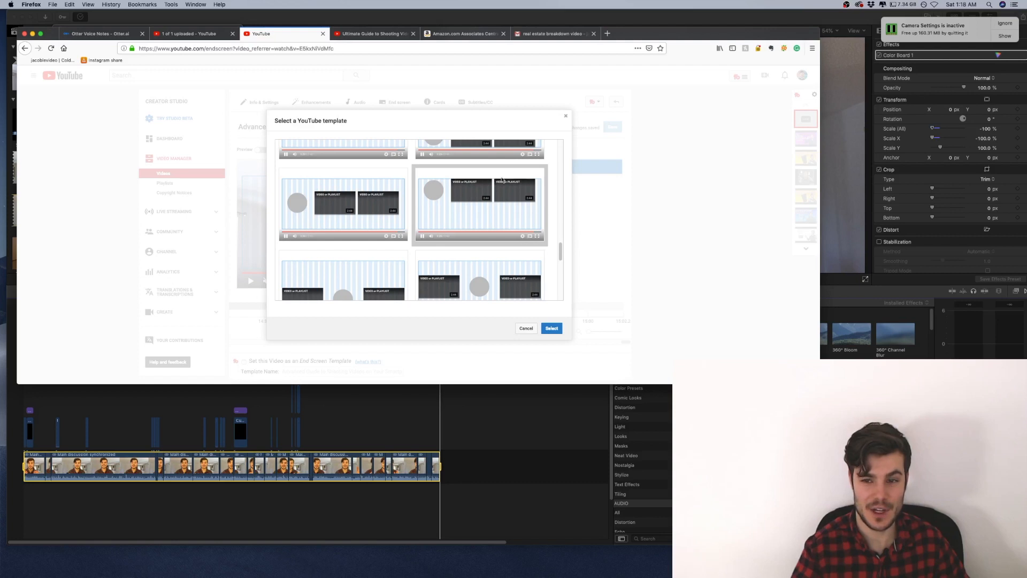
{"action": "left_click", "coordinate": [553, 329]}
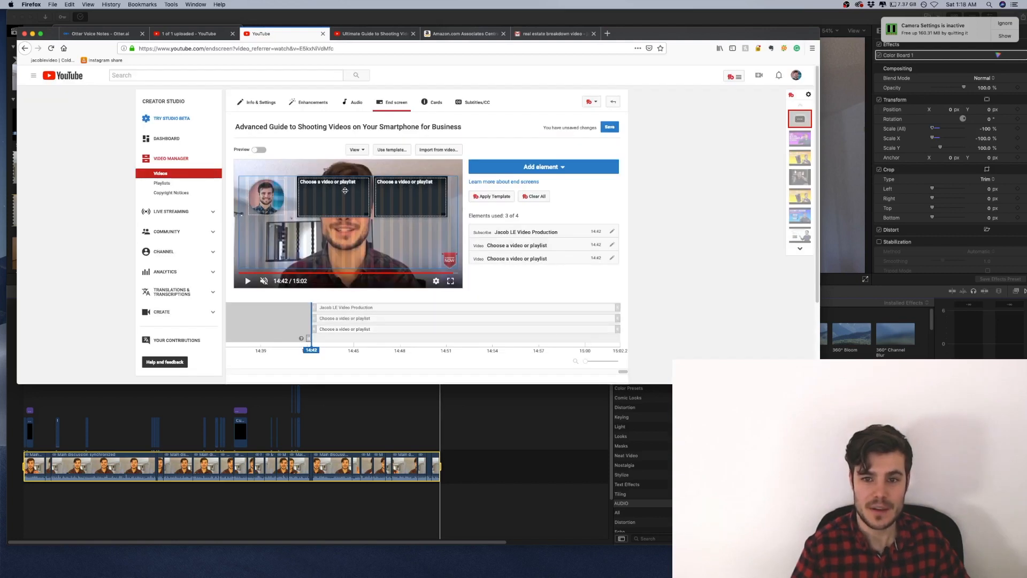
Step: Stack the middle end screen video placeholder beneath the other one and start both placeholders at 14:47
{"action": "left_click_drag", "start_coordinate": [342, 190], "coordinate": [420, 239]}
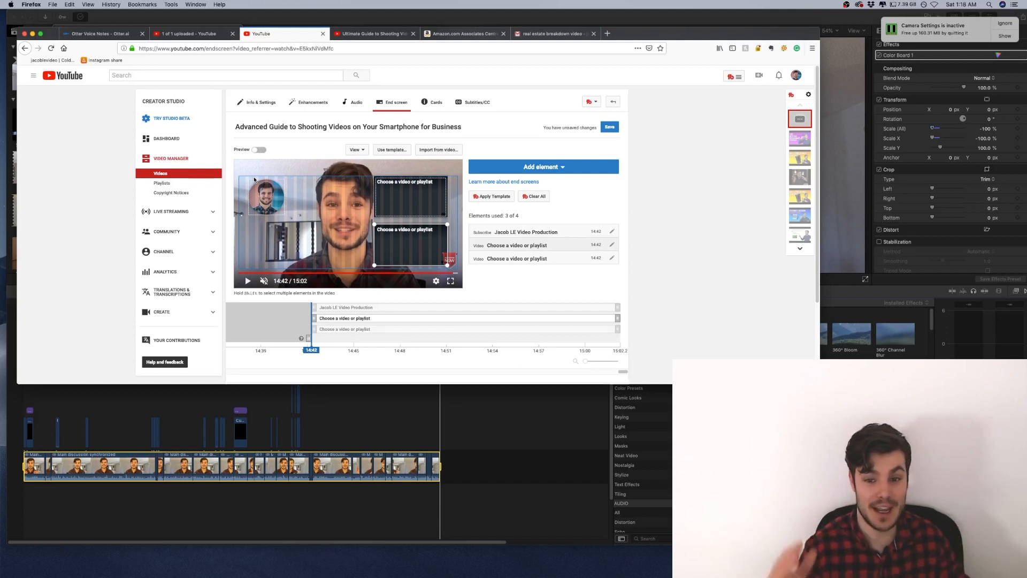
{"action": "left_click_drag", "start_coordinate": [315, 318], "coordinate": [403, 317]}
{"action": "left_click_drag", "start_coordinate": [315, 329], "coordinate": [404, 328]}
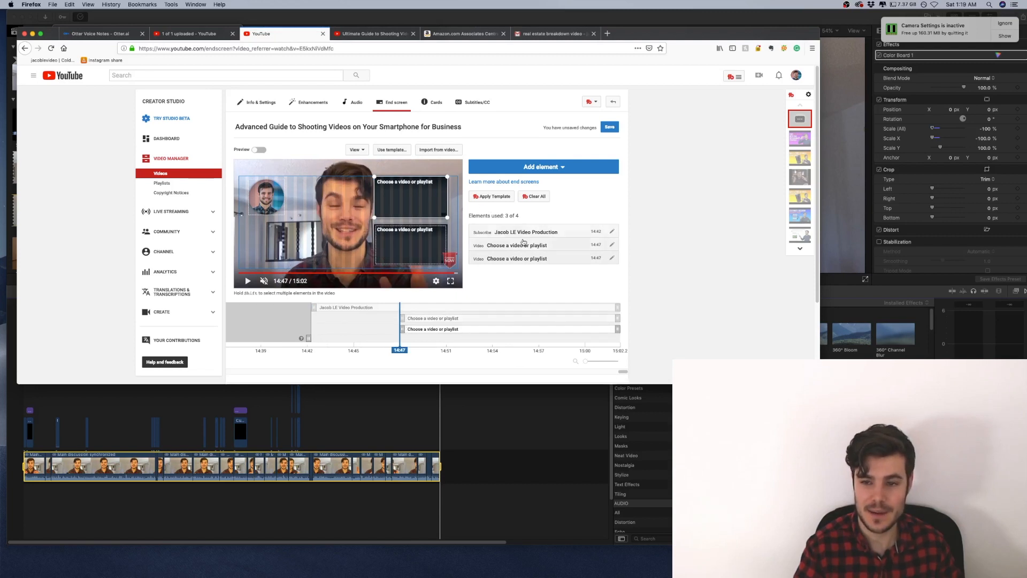
Step: Assign the playlist "Marketing Tips for Small or Medium-Sized Businesses" to the lower end screen placeholder
{"action": "left_click", "coordinate": [613, 245]}
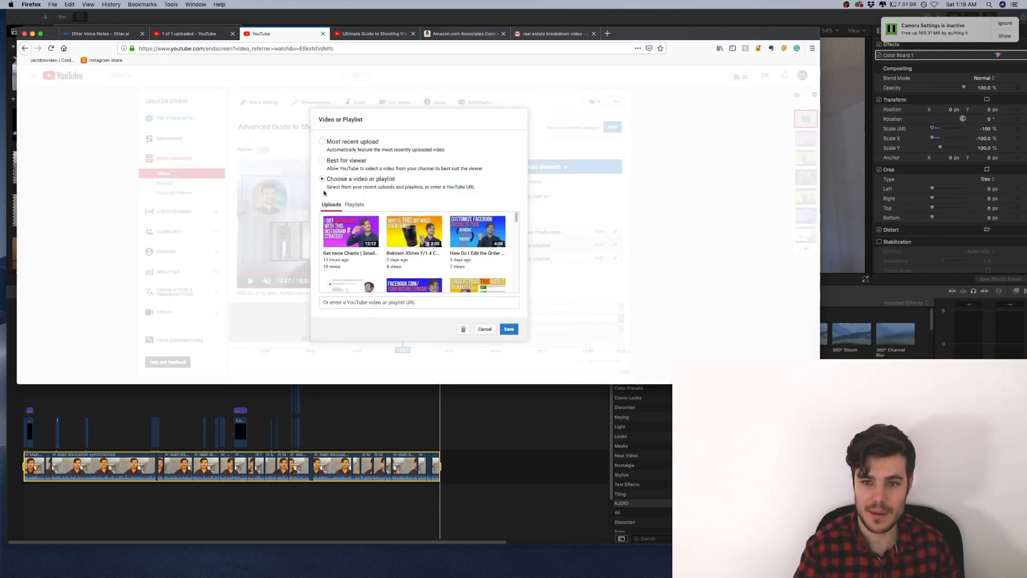
{"action": "left_click", "coordinate": [356, 207]}
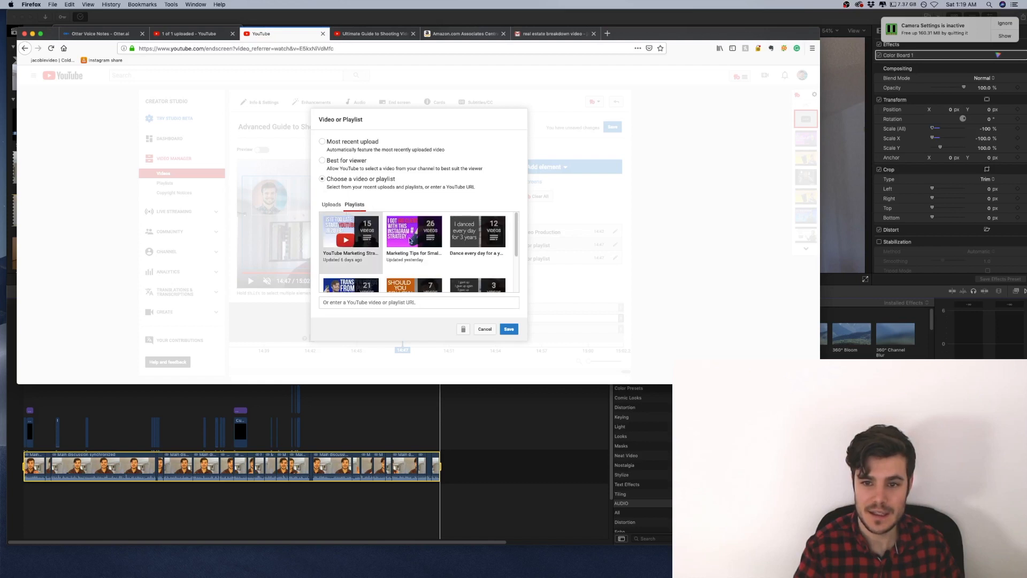
{"action": "left_click", "coordinate": [414, 242]}
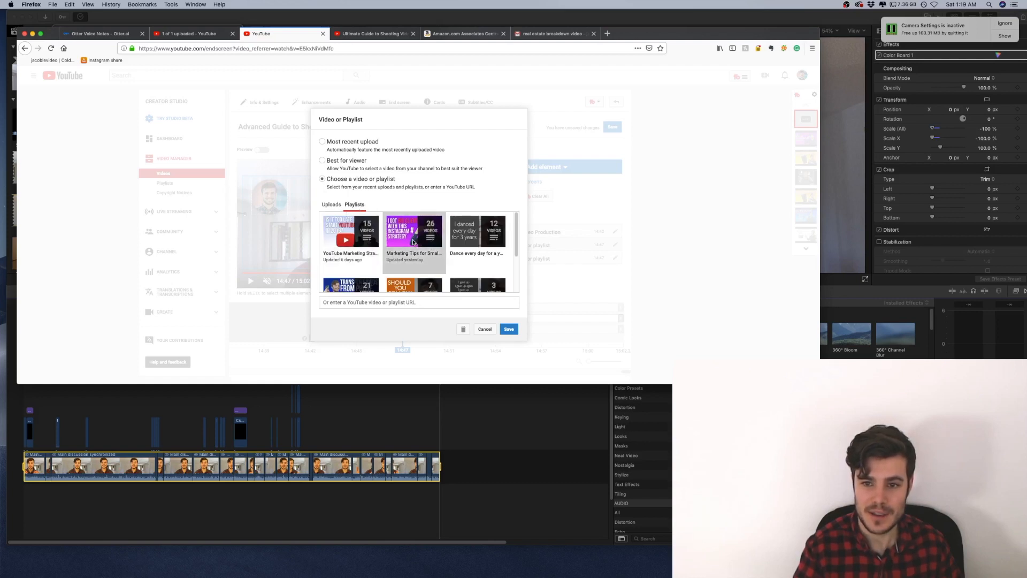
{"action": "left_click", "coordinate": [508, 329]}
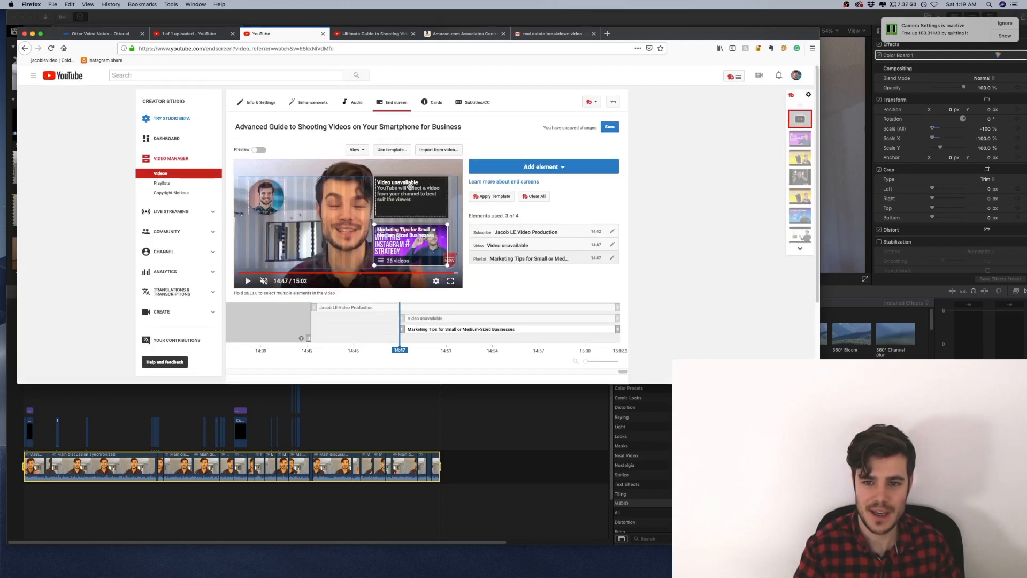
Step: Set the upper end screen element to "Best for viewer" and save the end screen
{"action": "left_click", "coordinate": [611, 245]}
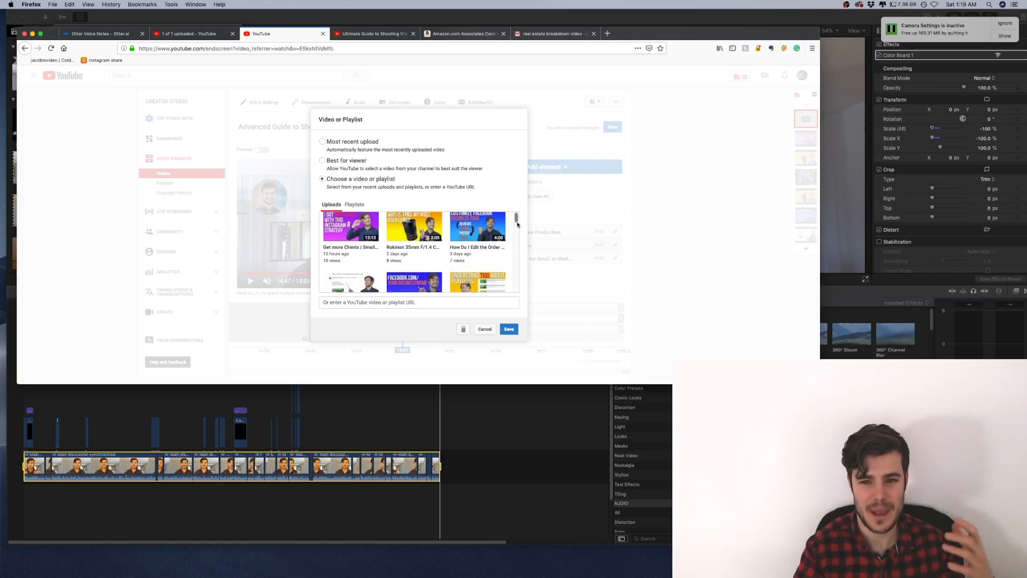
{"action": "left_click_drag", "start_coordinate": [517, 224], "coordinate": [516, 216]}
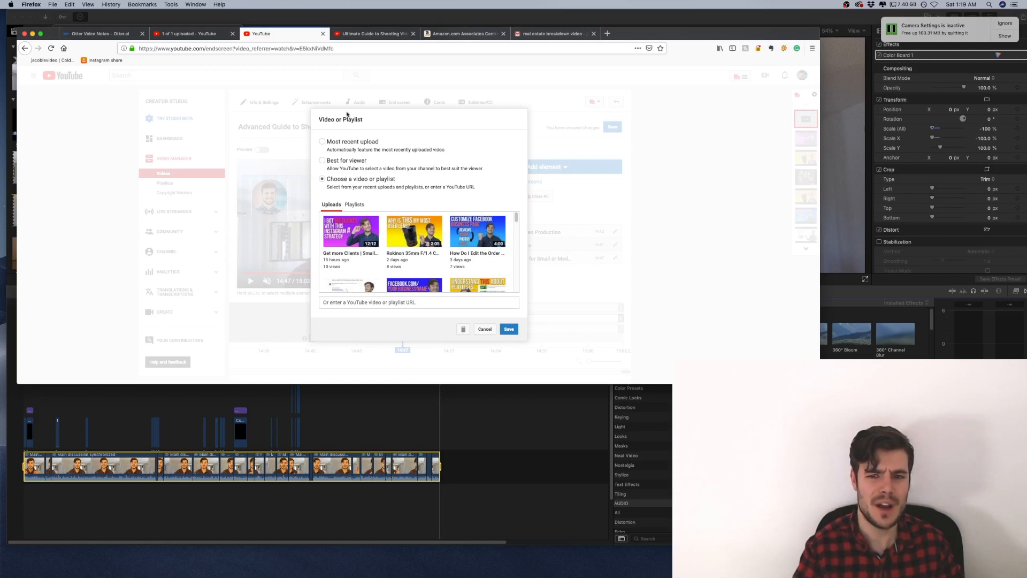
{"action": "left_click", "coordinate": [323, 162]}
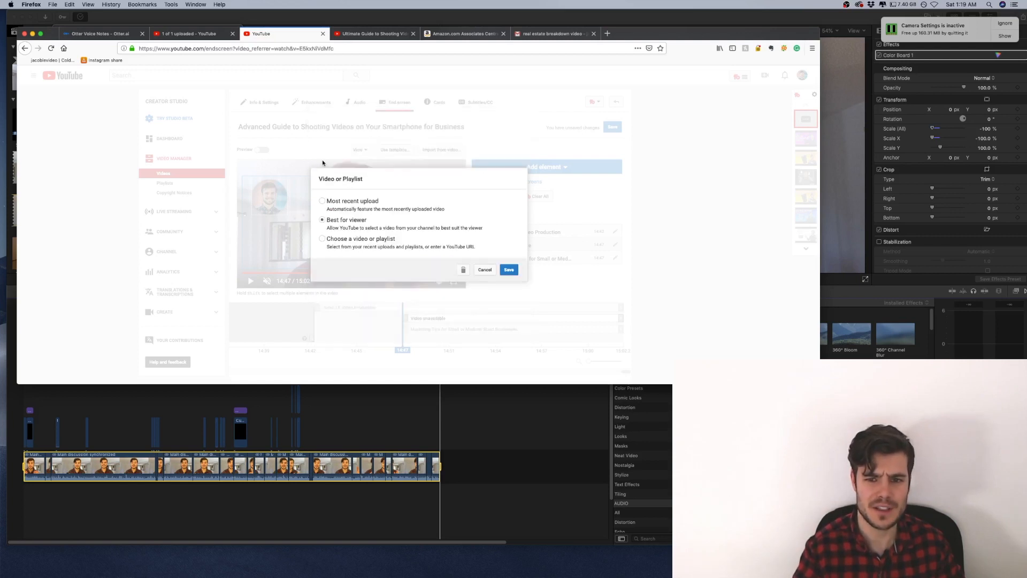
{"action": "left_click", "coordinate": [509, 271]}
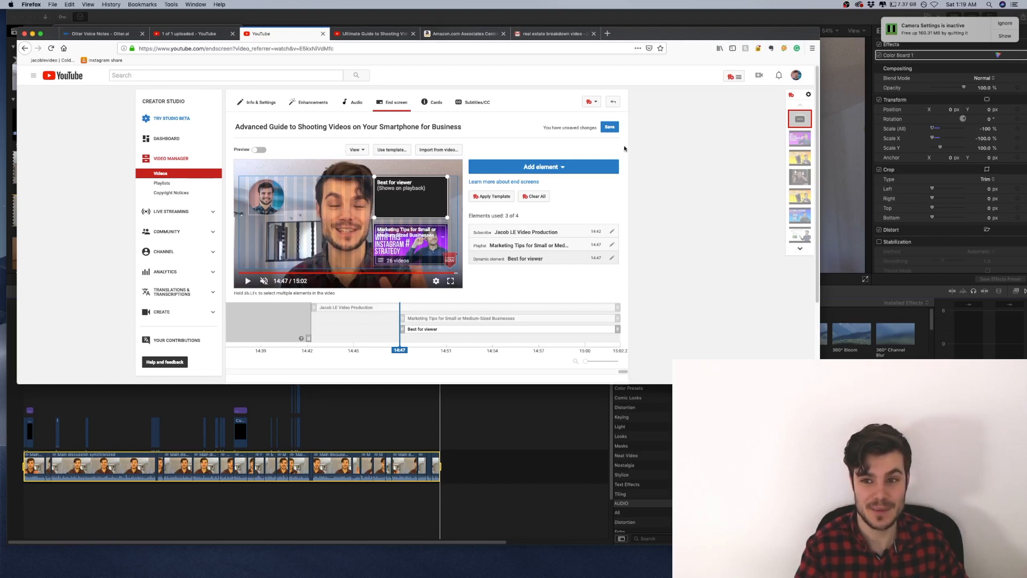
{"action": "left_click", "coordinate": [610, 129]}
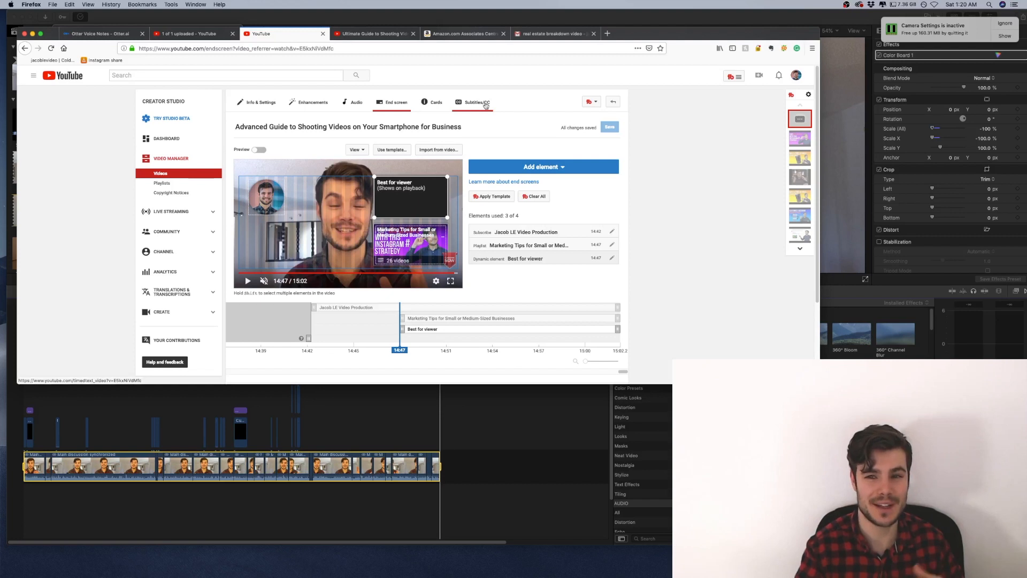
Step: In the cards editor, play the video with sound from 0:19 to find the moment for the first card
{"action": "left_click", "coordinate": [441, 104]}
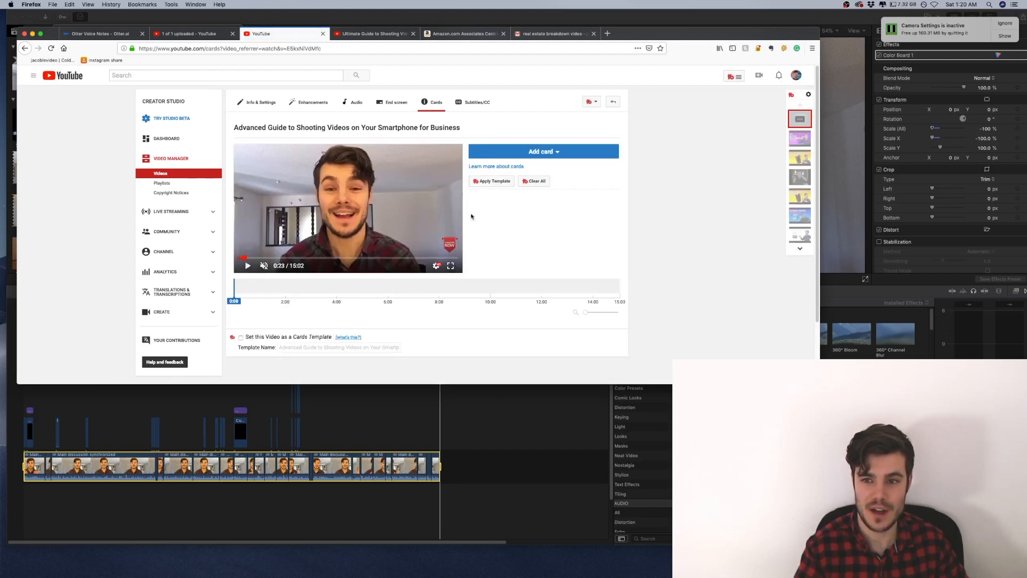
{"action": "left_click", "coordinate": [543, 152]}
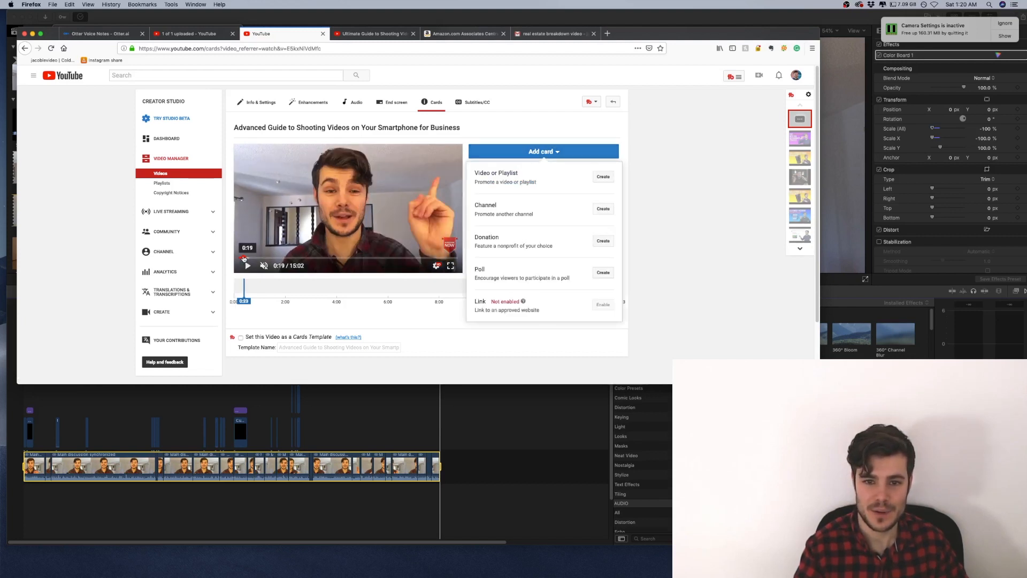
{"action": "left_click", "coordinate": [243, 258]}
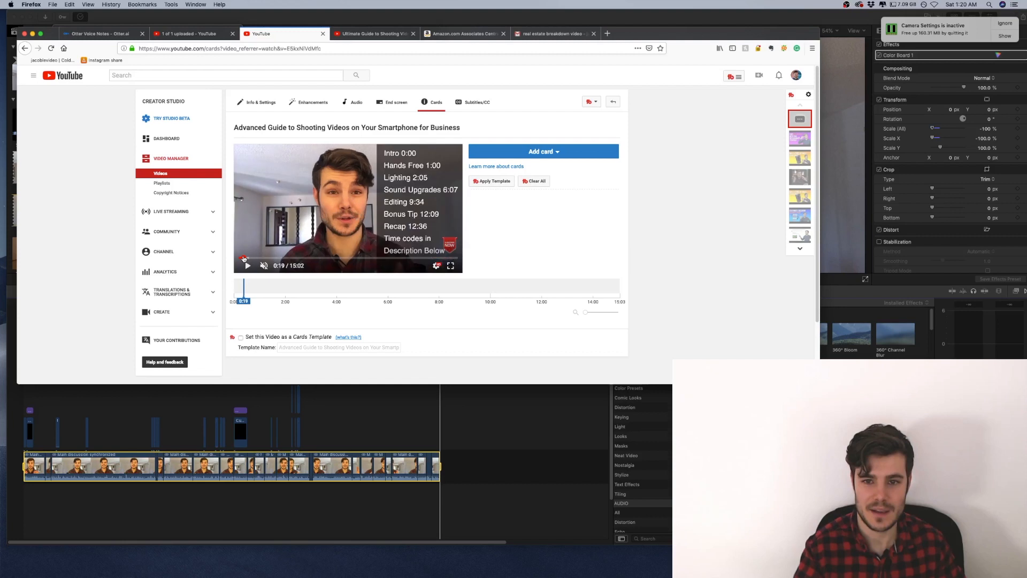
{"action": "left_click", "coordinate": [247, 265]}
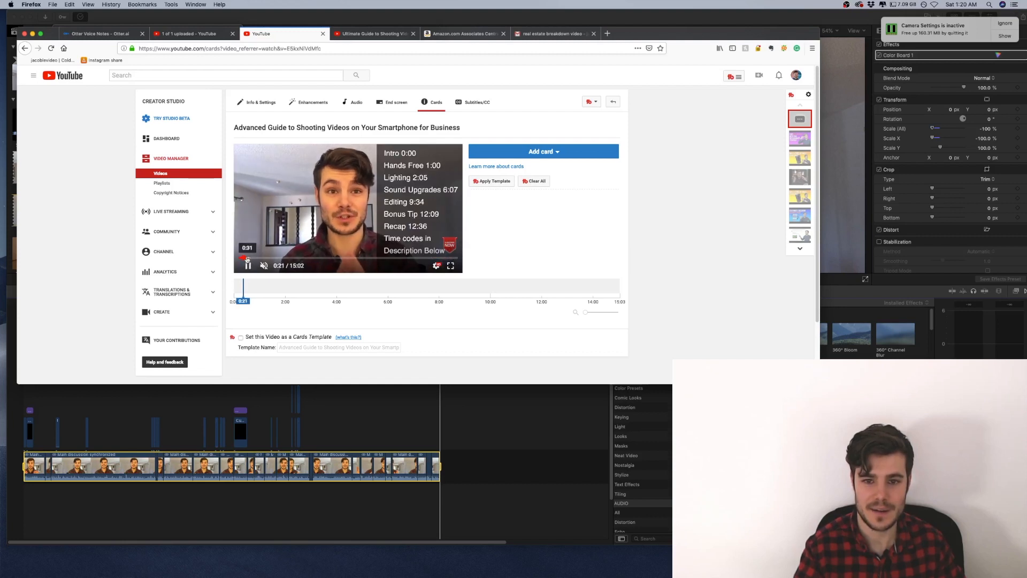
{"action": "left_click", "coordinate": [263, 266]}
{"action": "key", "text": "XF86AudioRaiseVolume"}
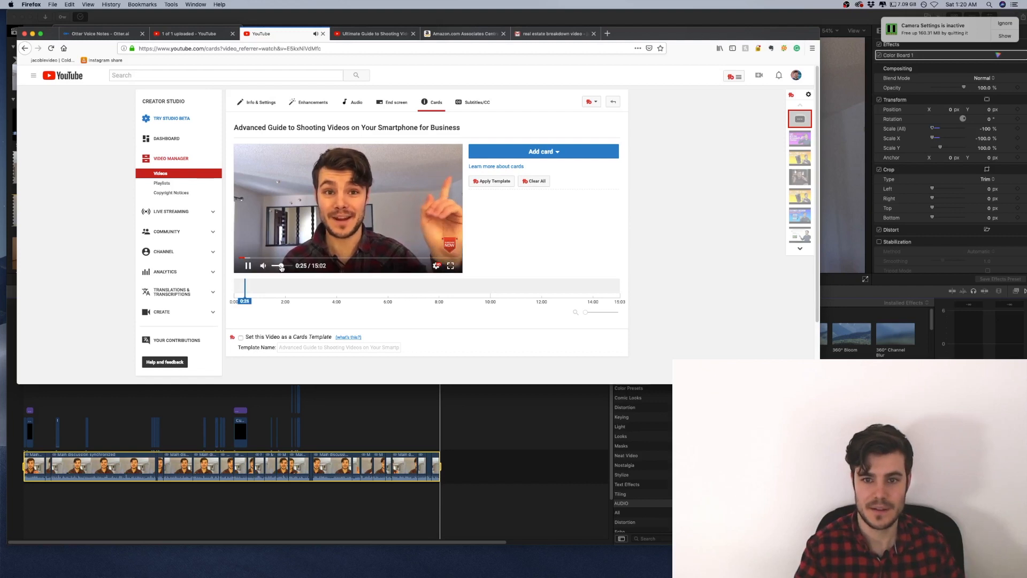
Step: Create a video card at 0:25 linking to the uploaded "Ultimate Guide to Shooting Videos on your Phone" video
{"action": "left_click", "coordinate": [590, 152]}
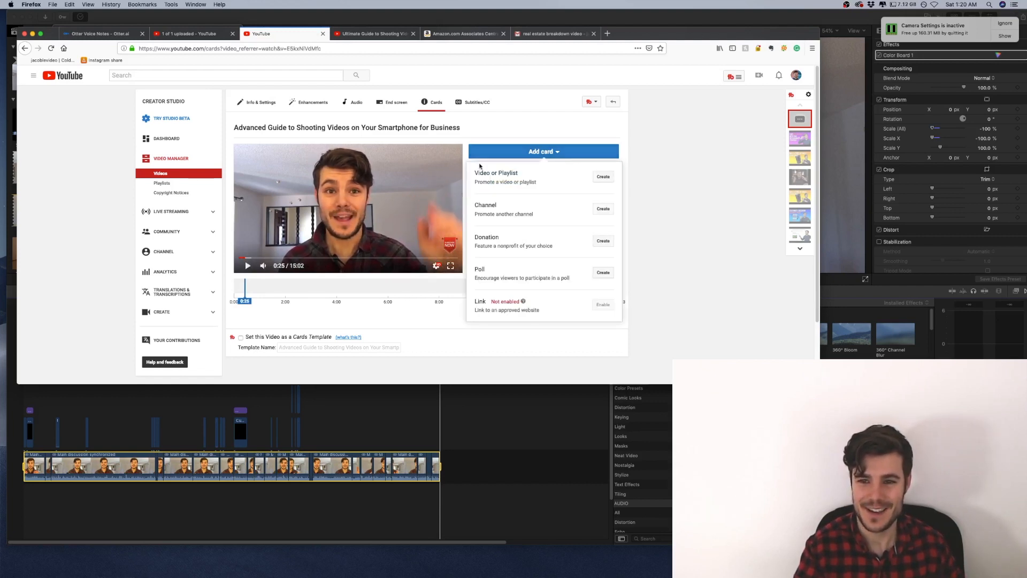
{"action": "left_click", "coordinate": [603, 178]}
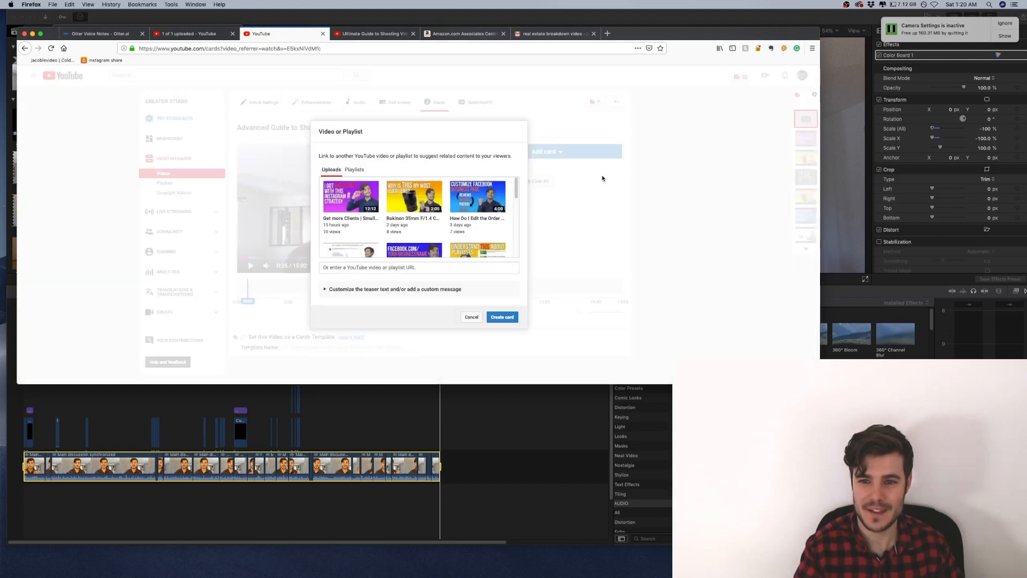
{"action": "left_click_drag", "start_coordinate": [516, 187], "coordinate": [516, 228]}
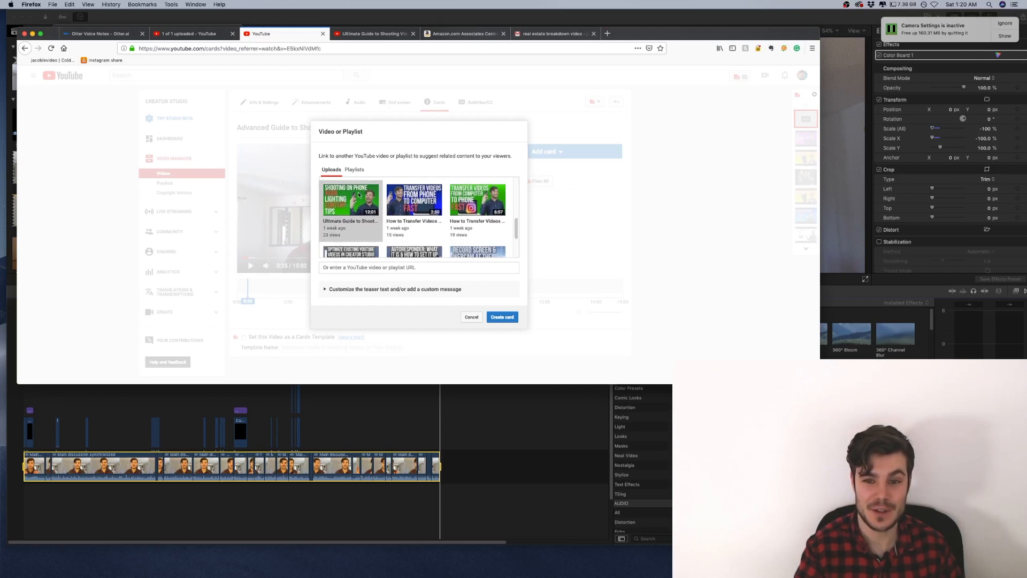
{"action": "left_click", "coordinate": [507, 320]}
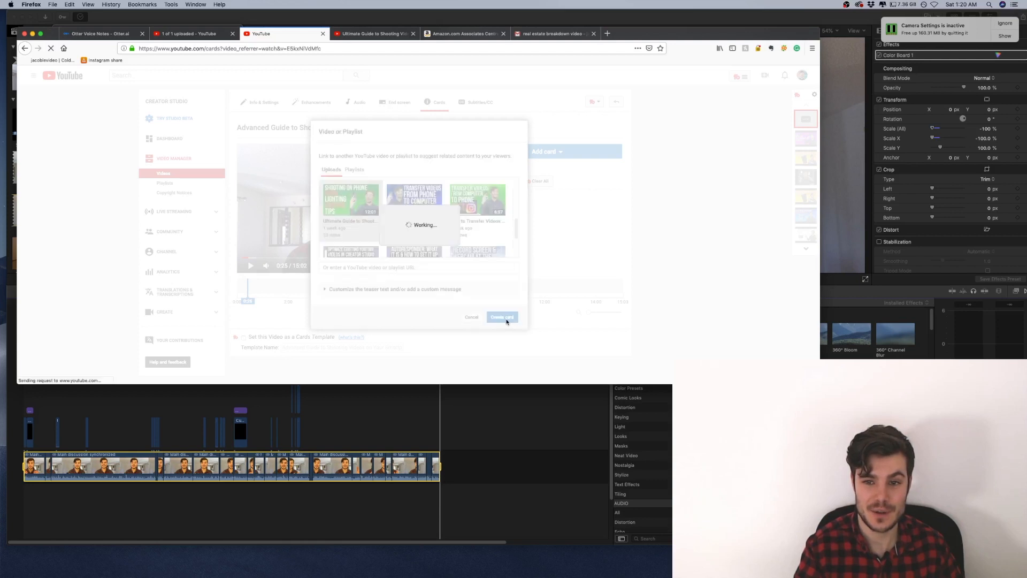
Step: Preview the new card by replaying the video from just before its start time and opening the card
{"action": "mouse_move", "coordinate": [450, 159]}
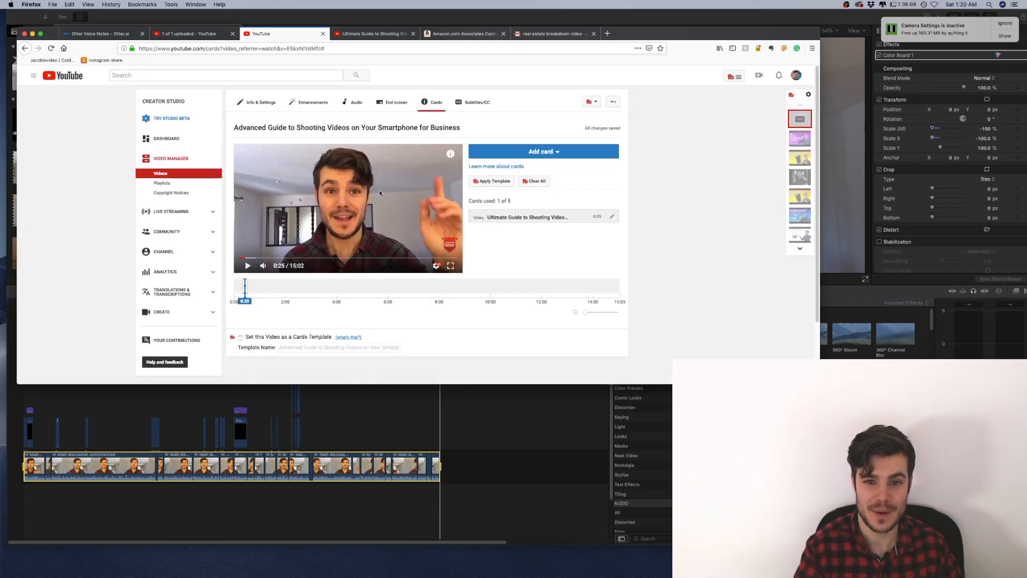
{"action": "left_click", "coordinate": [248, 267]}
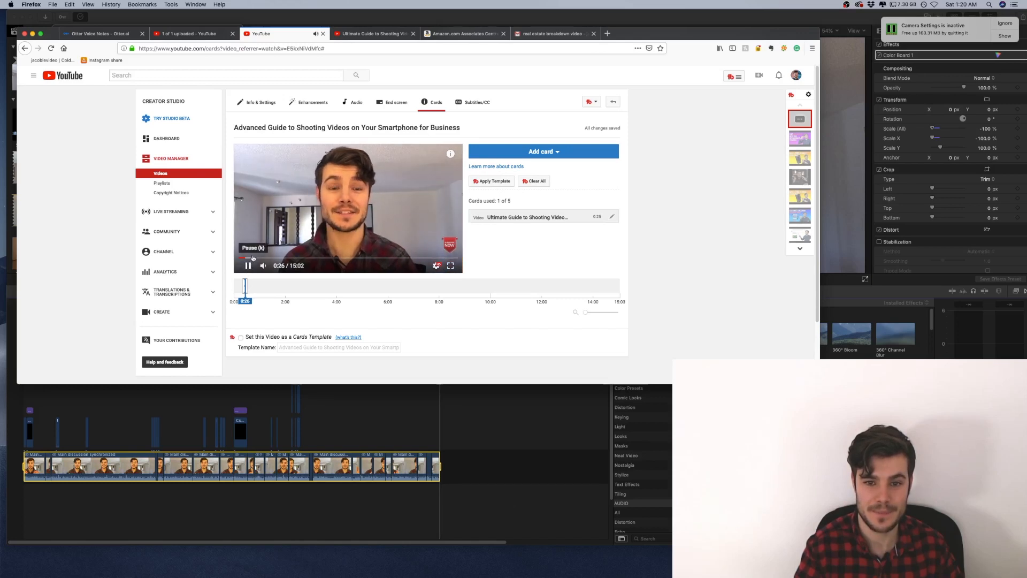
{"action": "left_click", "coordinate": [244, 259]}
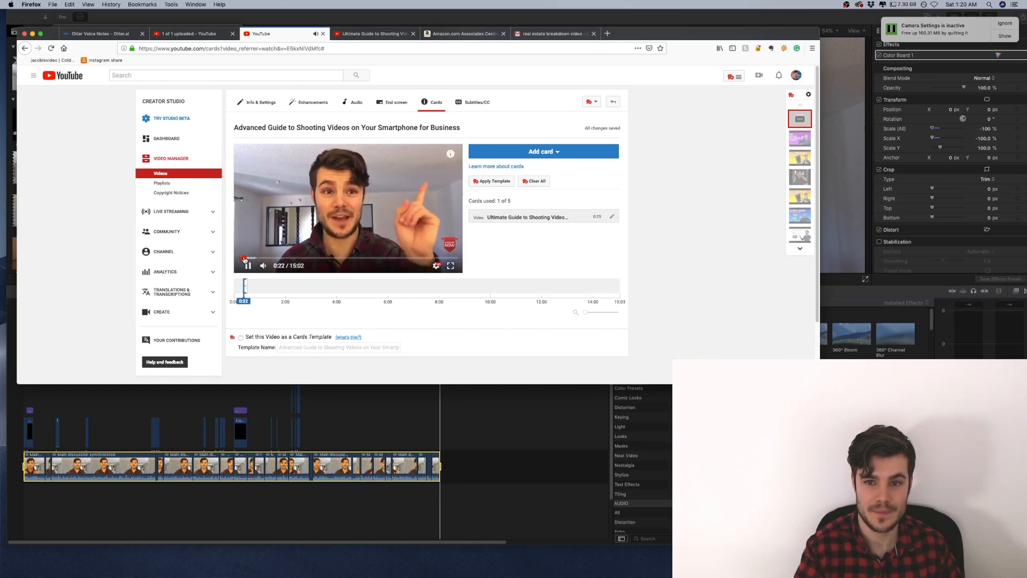
{"action": "left_click", "coordinate": [451, 153]}
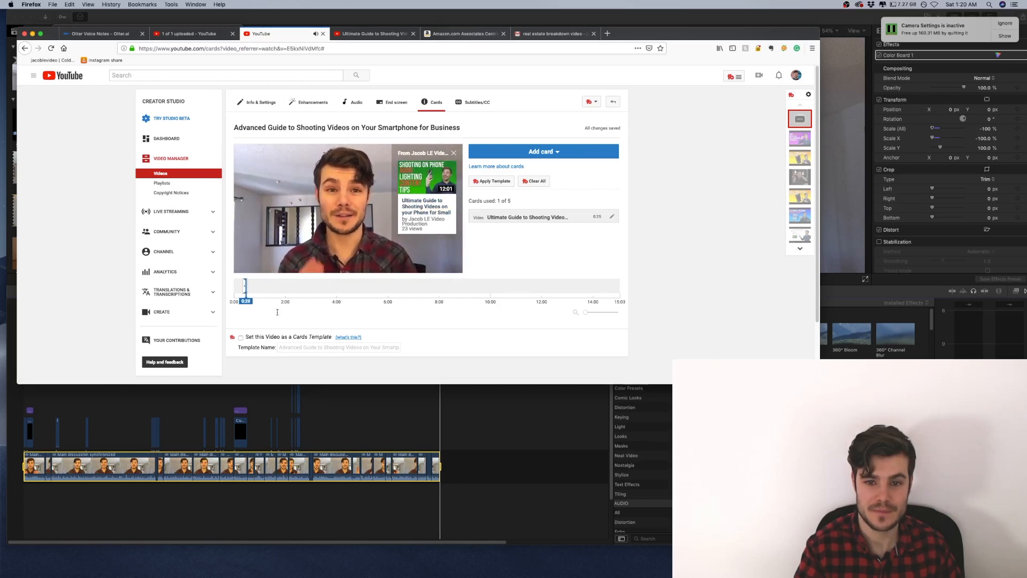
Step: Skip the video ahead to about 6:23 in the cards editor to look for further card moments
{"action": "left_click", "coordinate": [247, 266]}
{"action": "left_click", "coordinate": [258, 259]}
{"action": "left_click", "coordinate": [333, 259]}
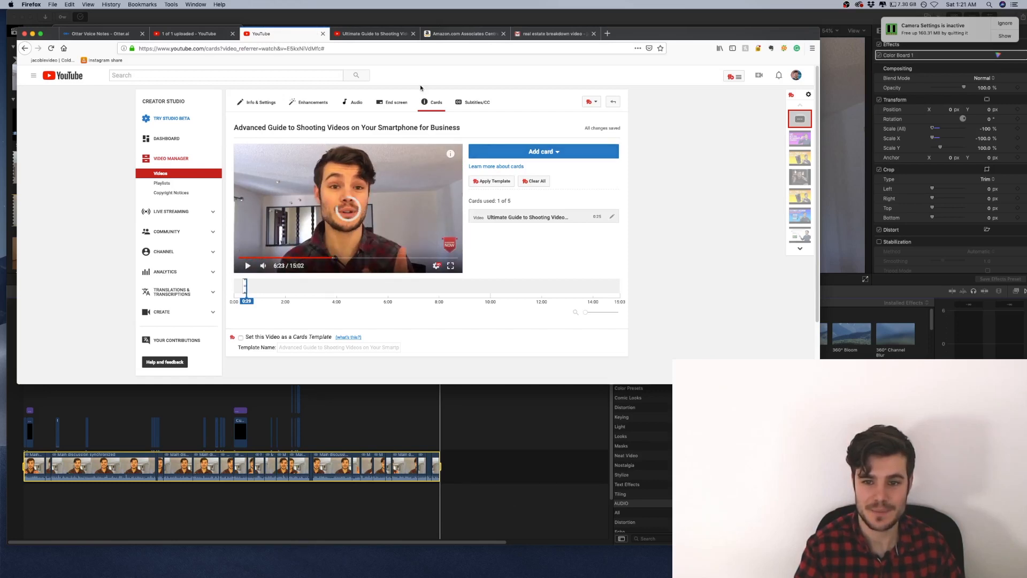
Step: Open the video's subtitle settings and start new English subtitles using the "Transcribe and auto-sync" method
{"action": "left_click", "coordinate": [478, 105]}
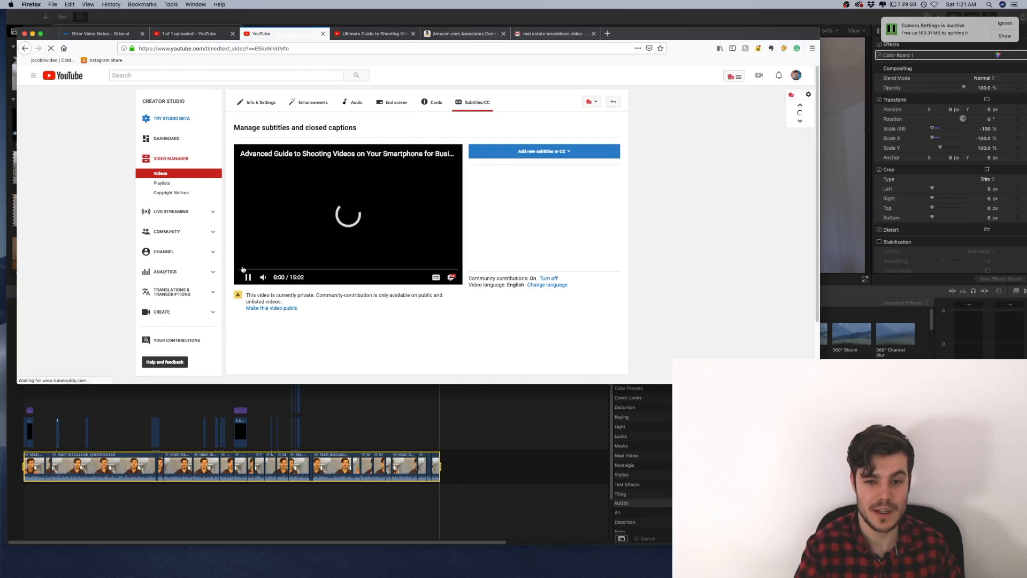
{"action": "left_click", "coordinate": [247, 277]}
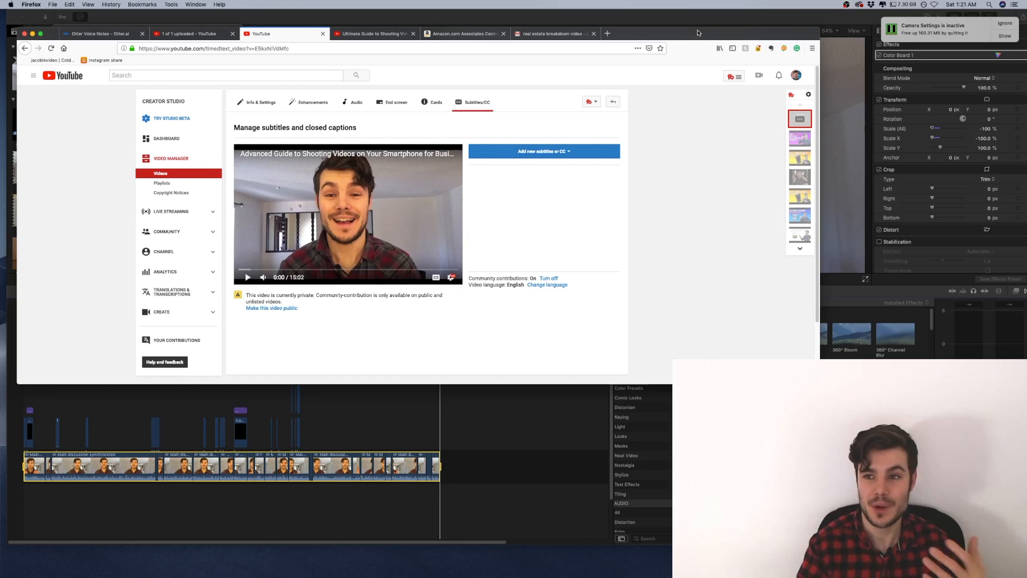
{"action": "left_click_drag", "start_coordinate": [698, 33], "coordinate": [706, 21]}
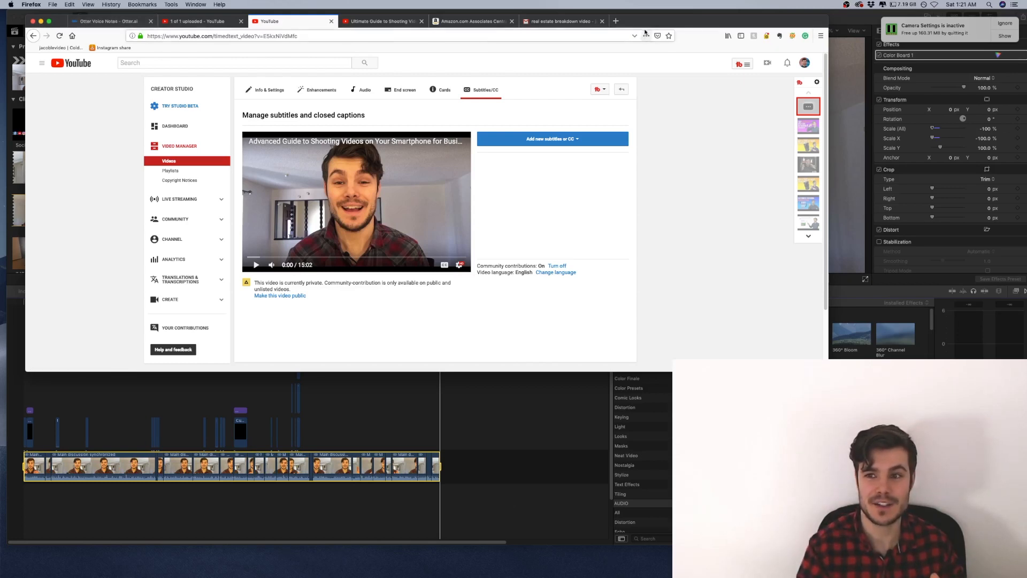
{"action": "left_click_drag", "start_coordinate": [645, 27], "coordinate": [645, 21]}
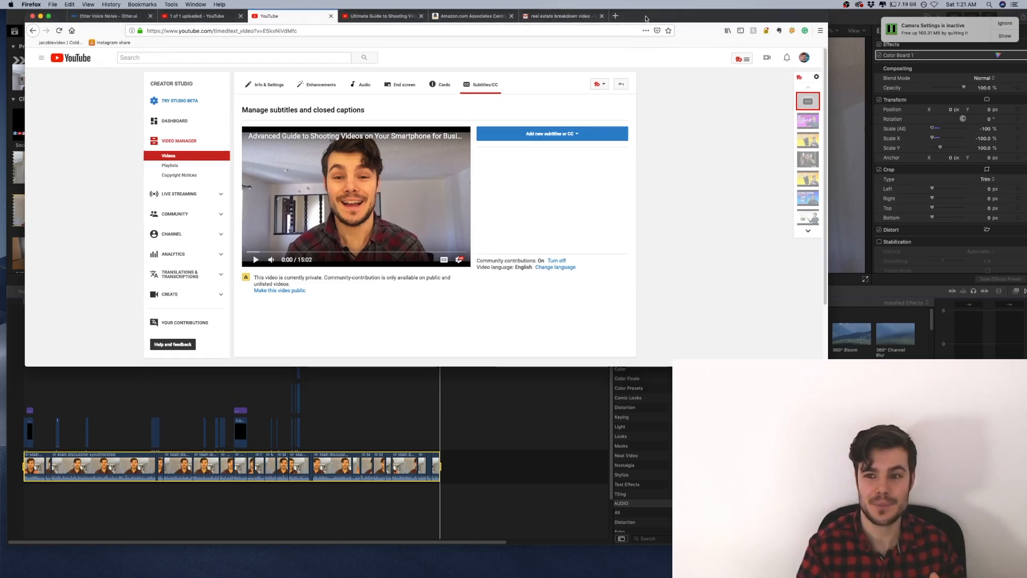
{"action": "left_click", "coordinate": [563, 141]}
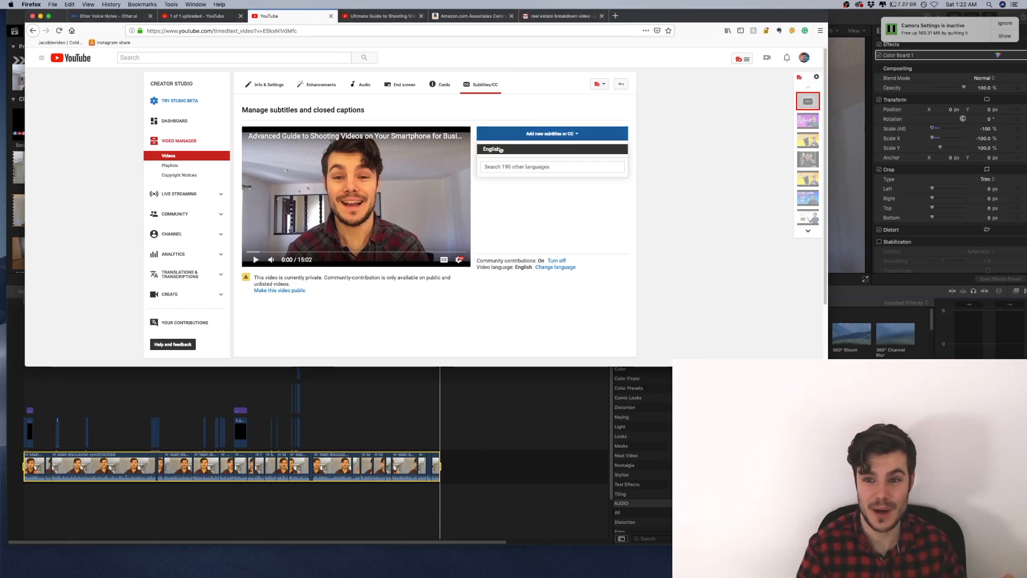
{"action": "left_click", "coordinate": [497, 150]}
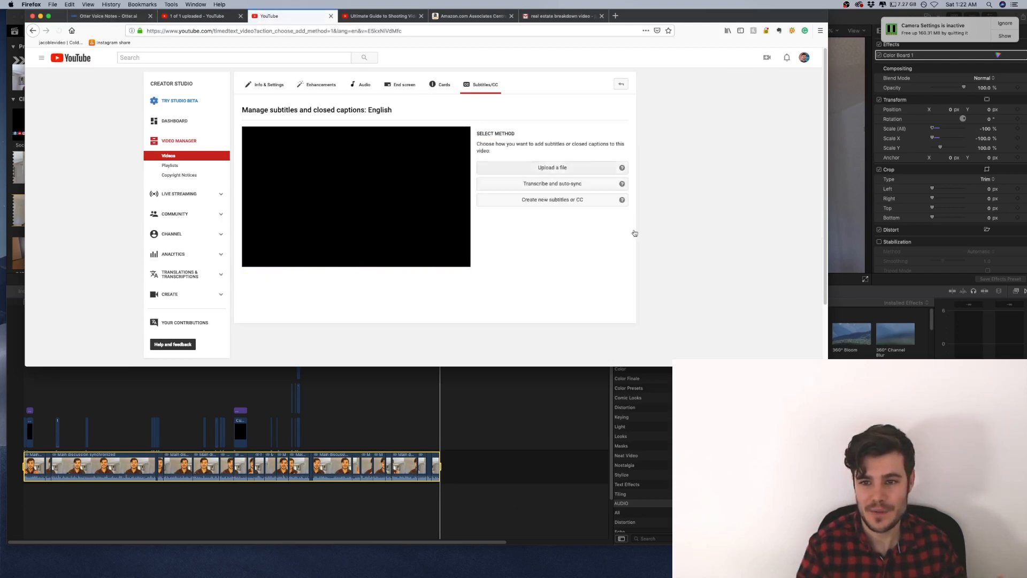
{"action": "left_click", "coordinate": [582, 184]}
{"action": "left_click", "coordinate": [528, 187]}
Step: Copy the full "Advanced phone RC1.m4a" transcript from Otter and paste it as the video transcript on YouTube
{"action": "left_click", "coordinate": [110, 16]}
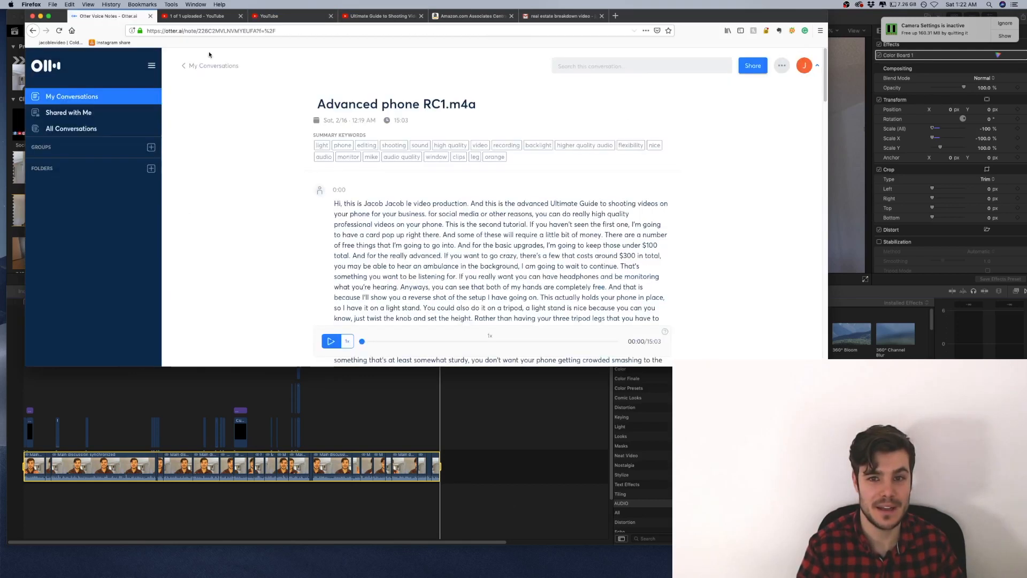
{"action": "left_click_drag", "start_coordinate": [348, 211], "coordinate": [486, 241]}
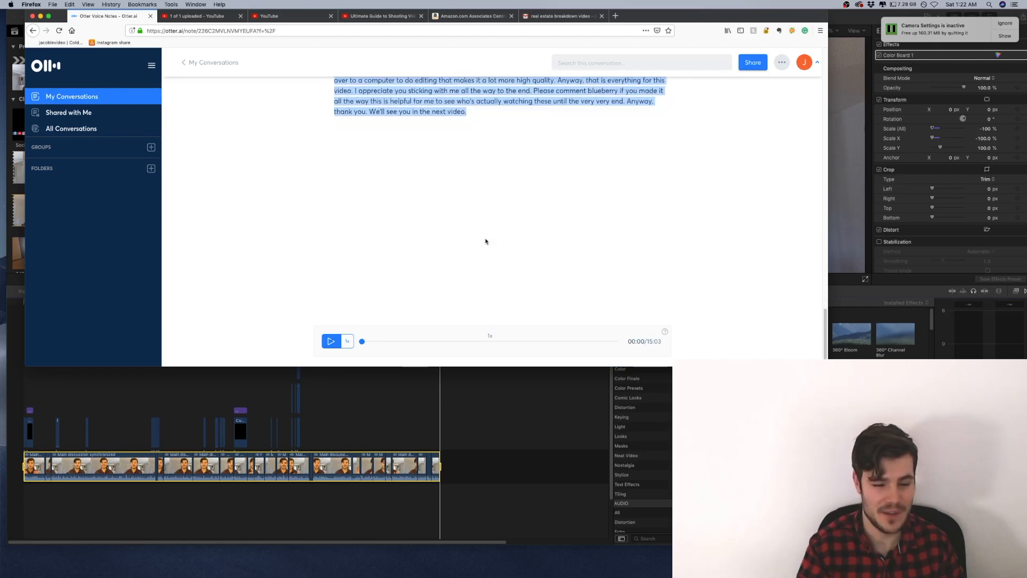
{"action": "left_click", "coordinate": [183, 15]}
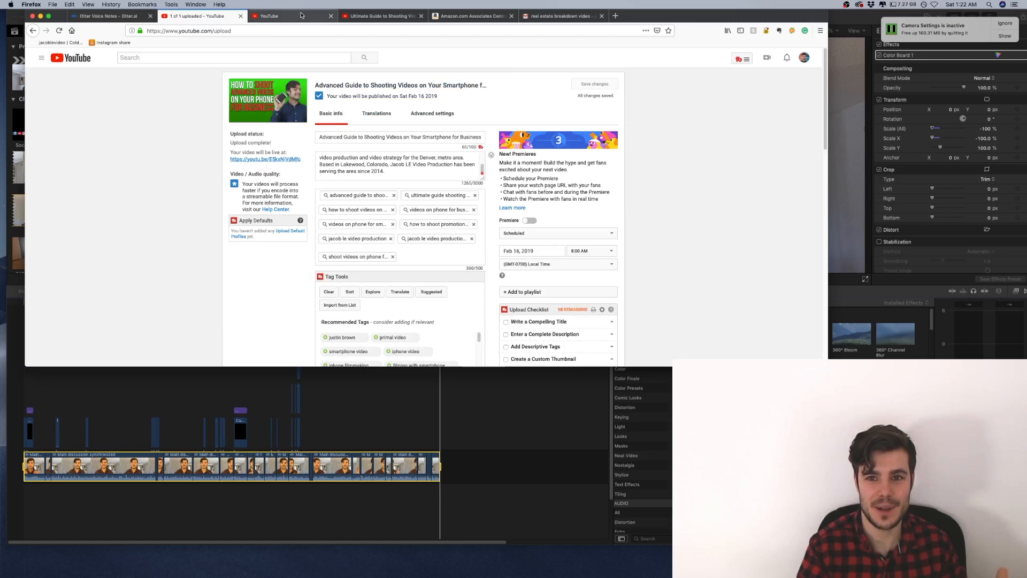
{"action": "left_click", "coordinate": [365, 15]}
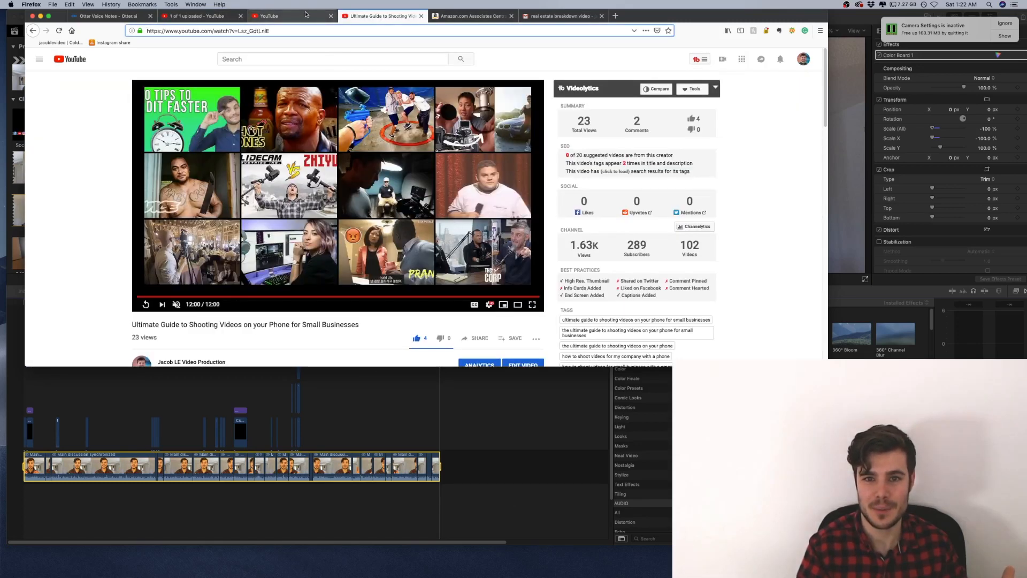
{"action": "left_click", "coordinate": [322, 14]}
{"action": "left_click", "coordinate": [518, 183]}
{"action": "key", "text": "super+v"}
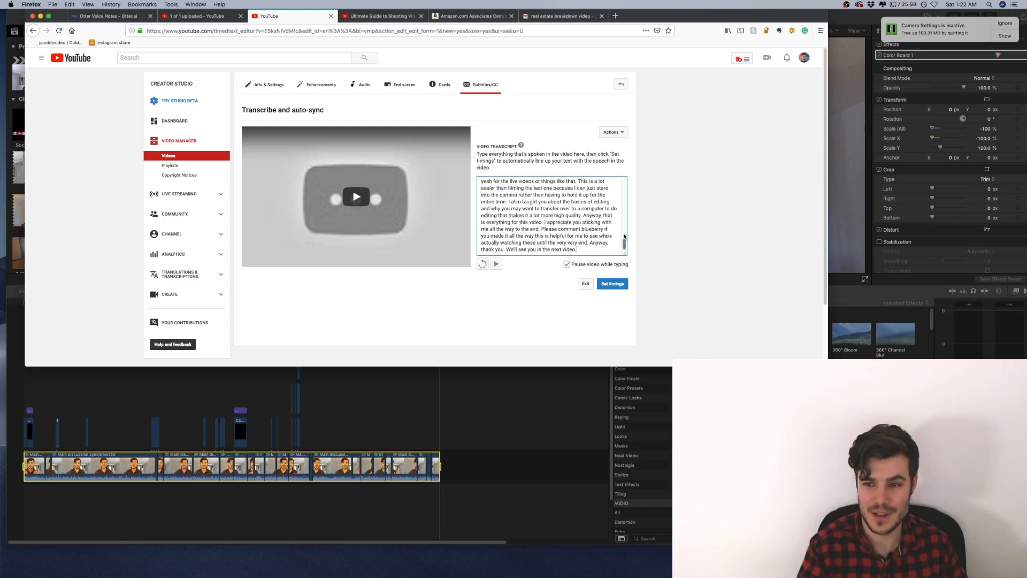
Step: At the start of the transcript, remove the period after "for your business" and accept the hyphen correction for "high-quality"
{"action": "left_click_drag", "start_coordinate": [624, 243], "coordinate": [621, 171]}
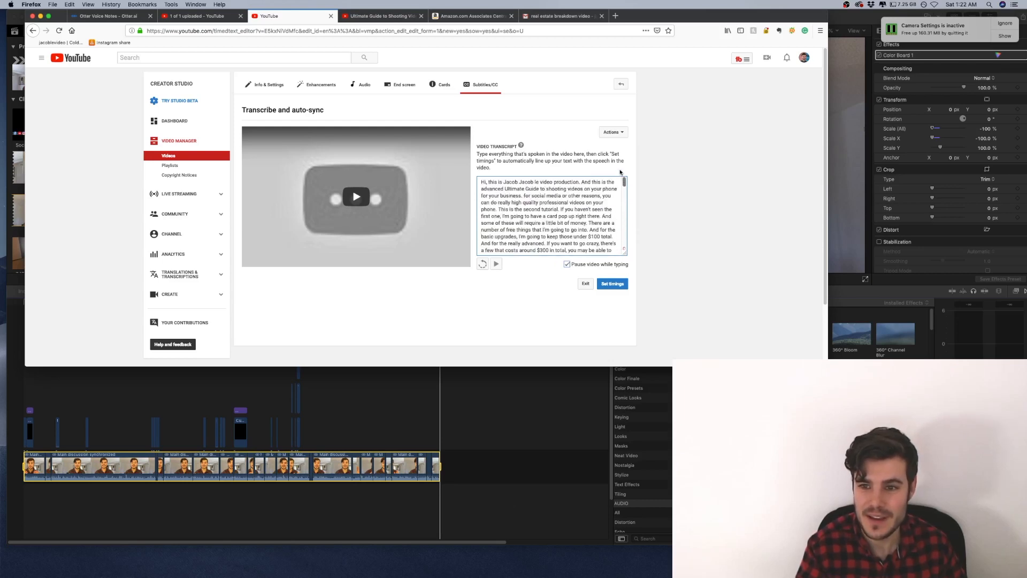
{"action": "left_click", "coordinate": [522, 196]}
{"action": "key", "text": "BackSpace"}
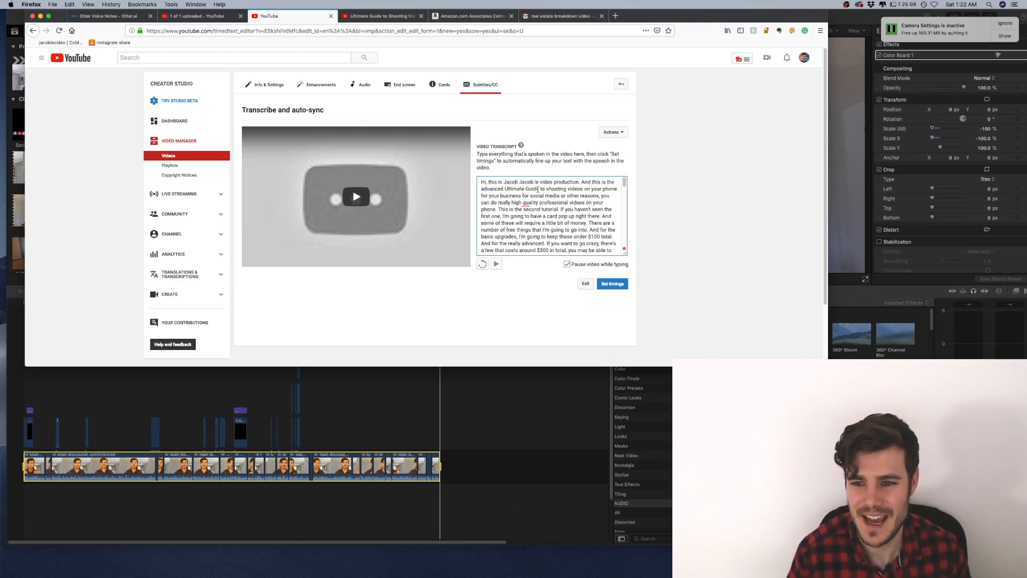
{"action": "mouse_move", "coordinate": [535, 200]}
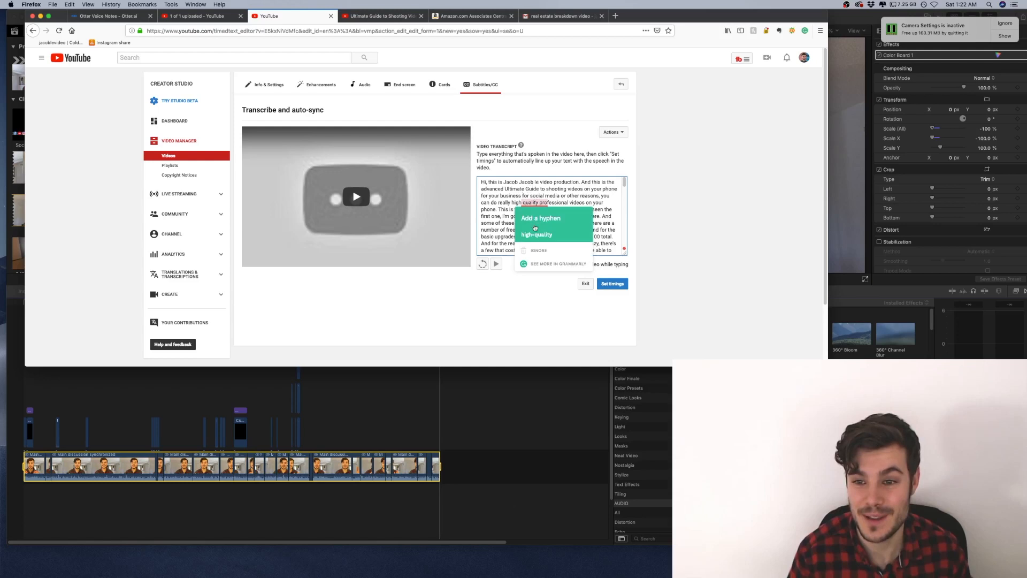
{"action": "left_click", "coordinate": [535, 230]}
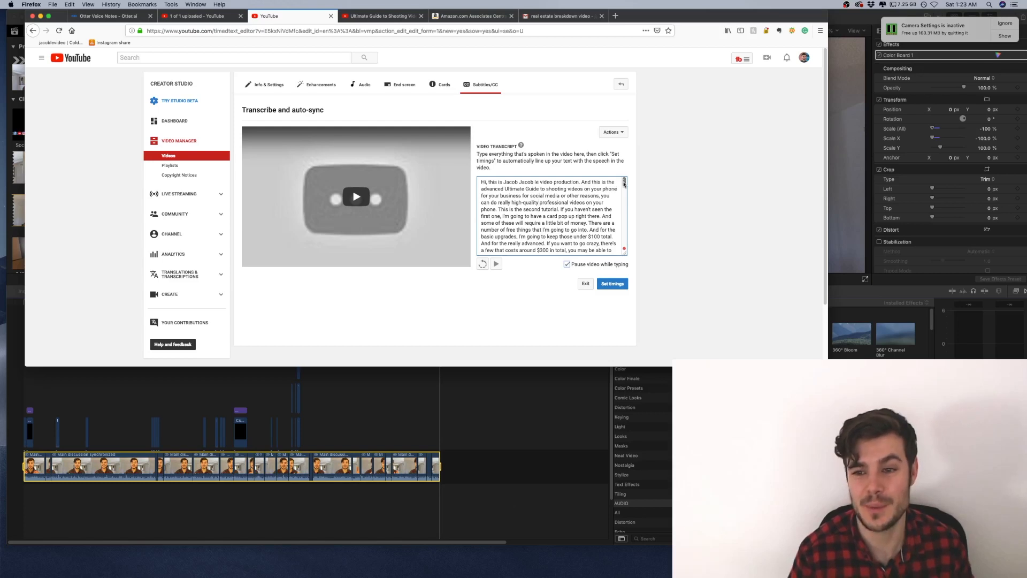
Step: Find the lighting setup passage in the transcript and accept the hyphen correction for "three-point"
{"action": "scroll", "coordinate": [624, 184], "scroll_direction": "down", "scroll_amount": 3}
{"action": "scroll", "coordinate": [624, 185], "scroll_direction": "down", "scroll_amount": 2}
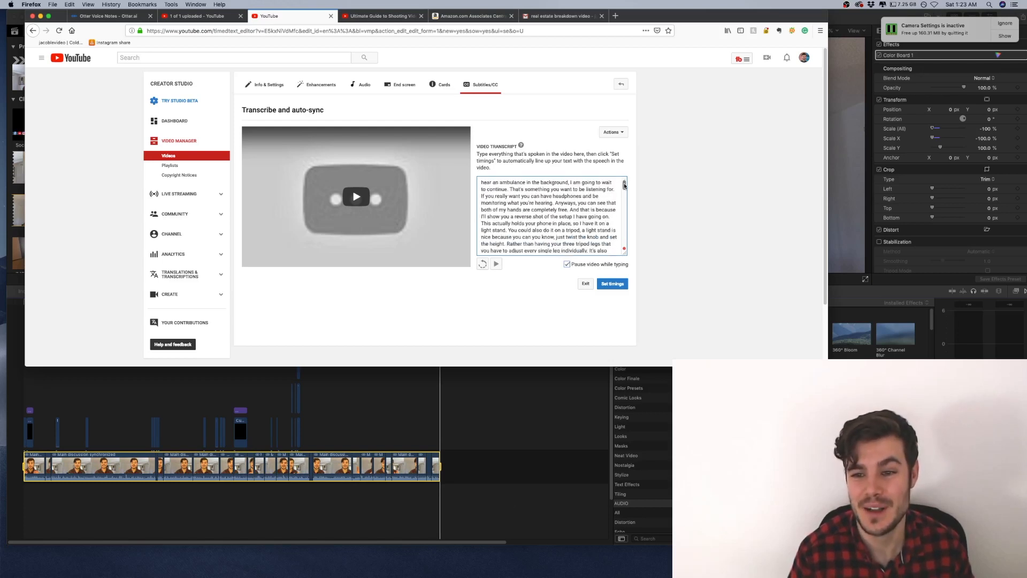
{"action": "left_click_drag", "start_coordinate": [624, 185], "coordinate": [625, 194]}
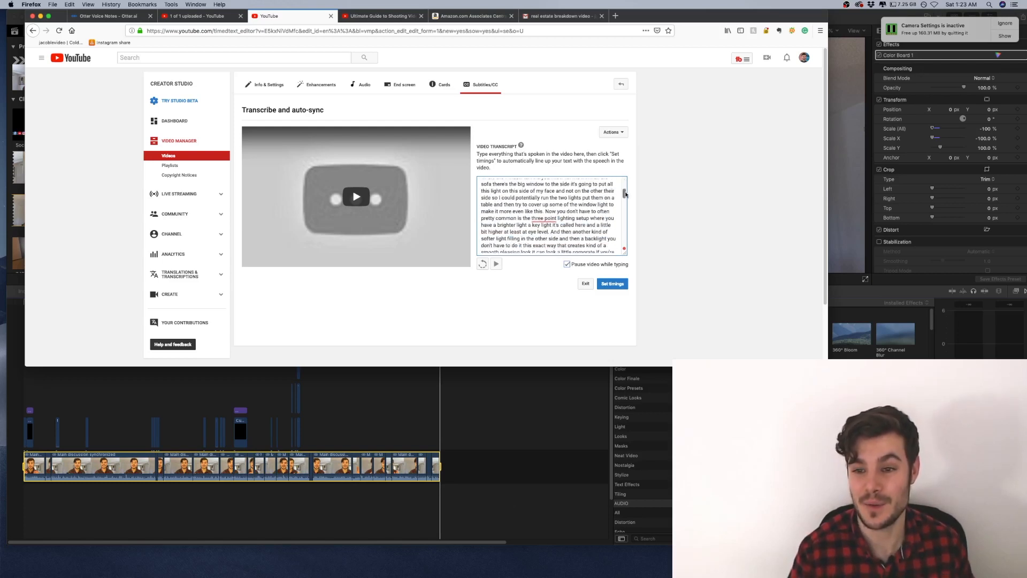
{"action": "left_click", "coordinate": [545, 218]}
{"action": "left_click", "coordinate": [549, 235]}
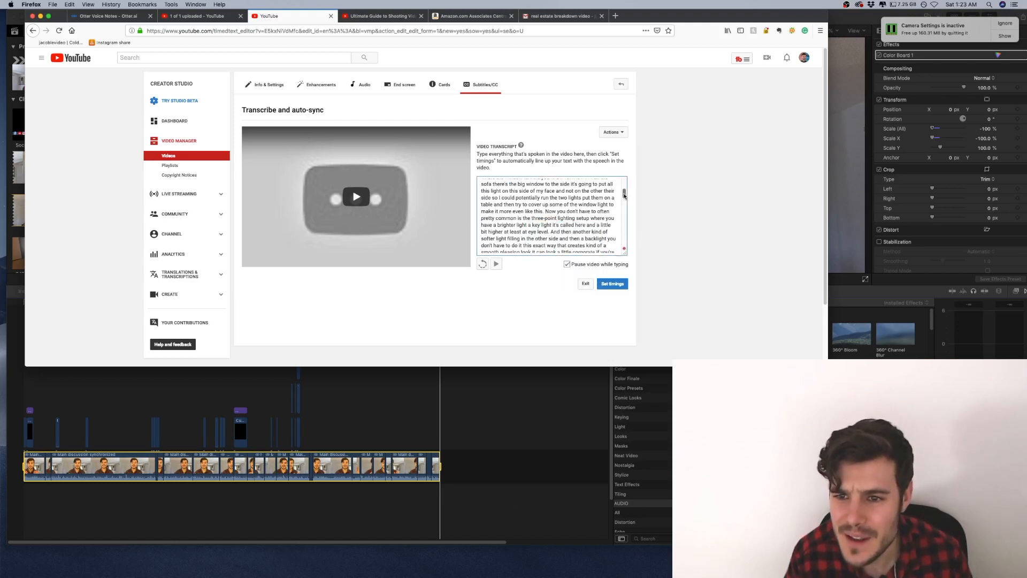
Step: Check the rest of the transcript through to its end and run Set timings to sync it with the speech
{"action": "left_click_drag", "start_coordinate": [624, 195], "coordinate": [627, 201]}
{"action": "scroll", "coordinate": [627, 201], "scroll_direction": "down", "scroll_amount": 10}
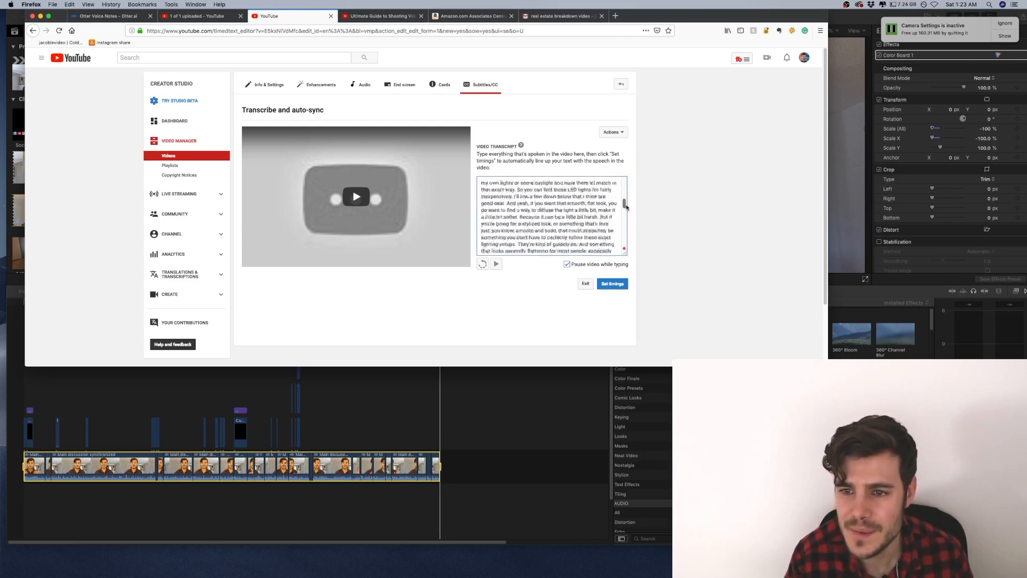
{"action": "scroll", "coordinate": [551, 225], "scroll_direction": "down", "scroll_amount": 10}
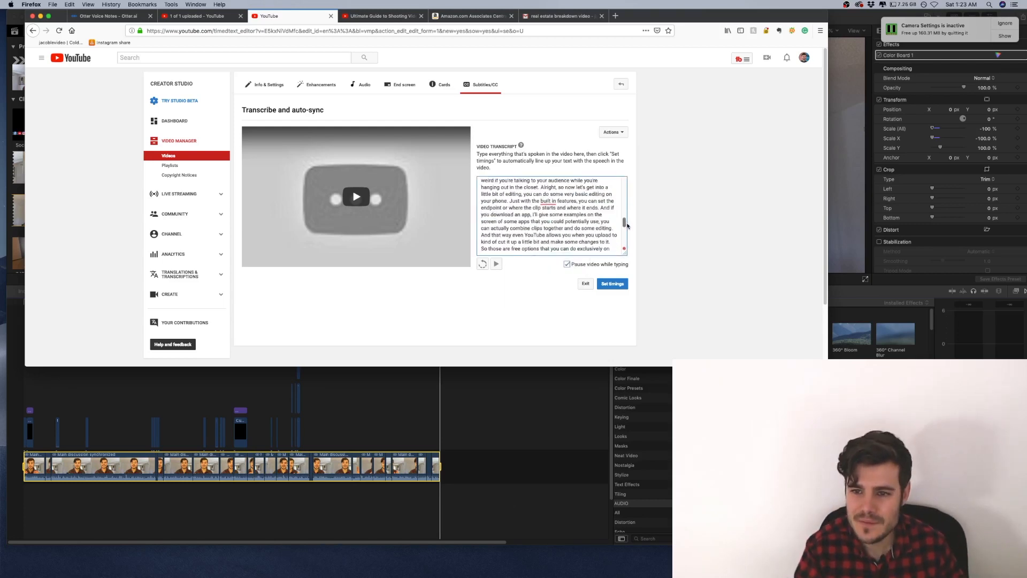
{"action": "scroll", "coordinate": [549, 215], "scroll_direction": "down", "scroll_amount": 10}
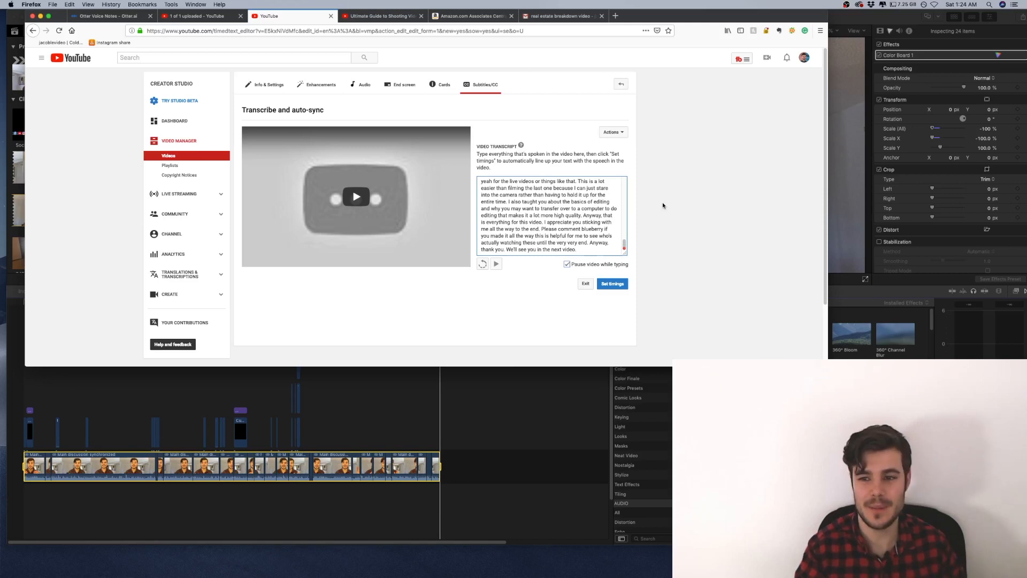
{"action": "left_click", "coordinate": [616, 284]}
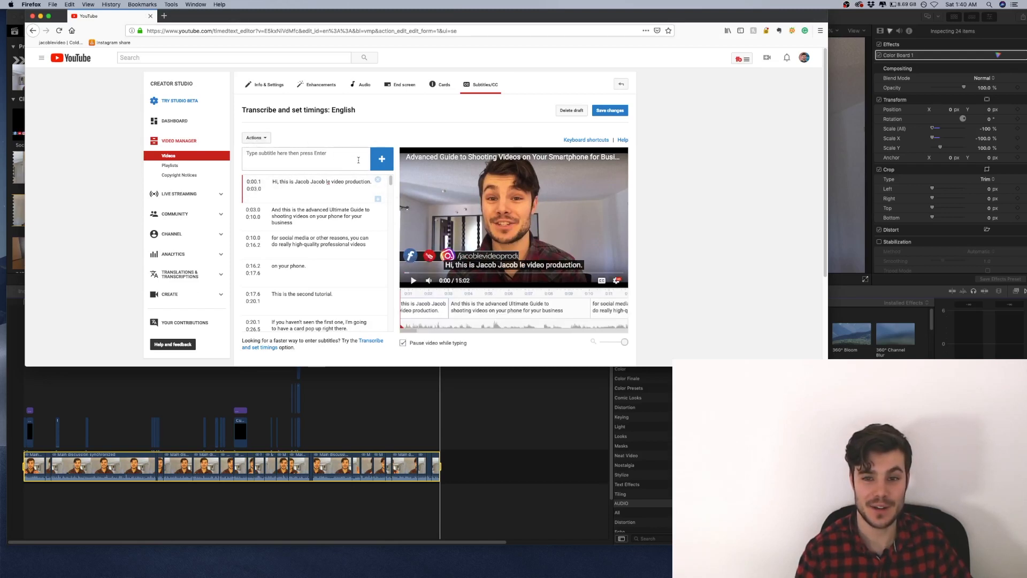
Step: Set the preview's playback speed to 2 and play the video to check the timed subtitles
{"action": "left_click_drag", "start_coordinate": [391, 182], "coordinate": [339, 140]}
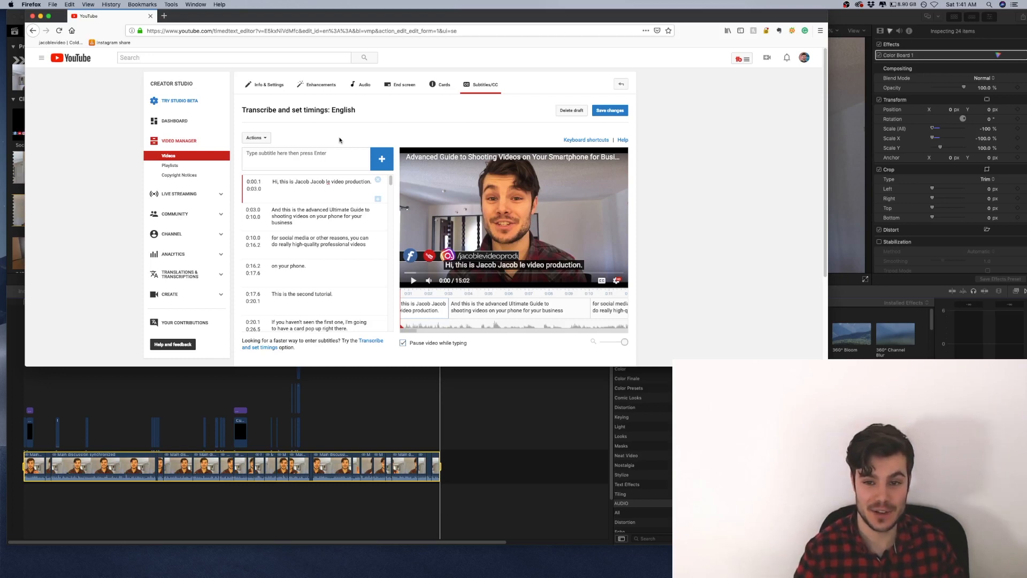
{"action": "left_click", "coordinate": [617, 281]}
{"action": "left_click", "coordinate": [549, 233]}
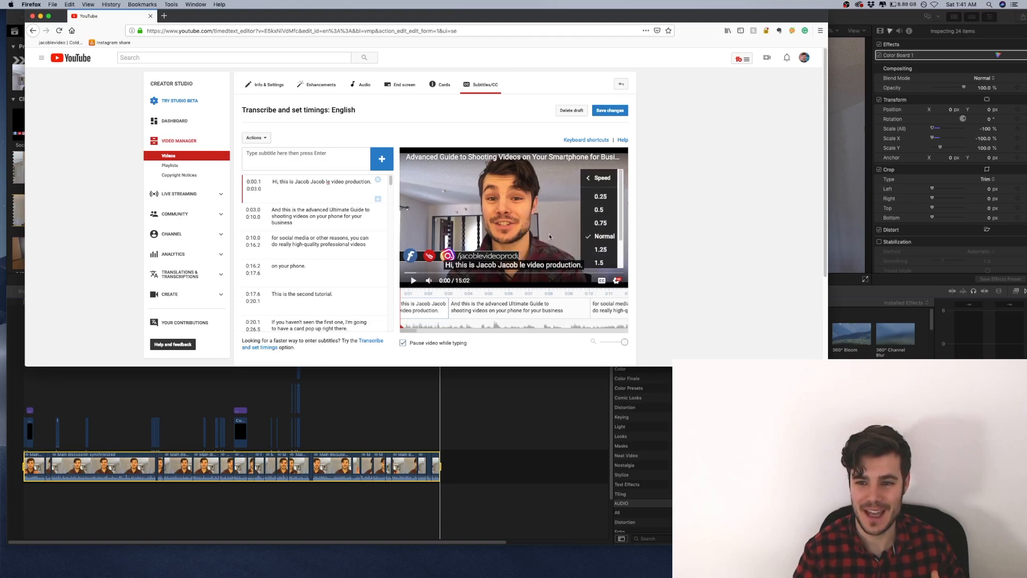
{"action": "scroll", "coordinate": [621, 233], "scroll_direction": "down", "scroll_amount": 2}
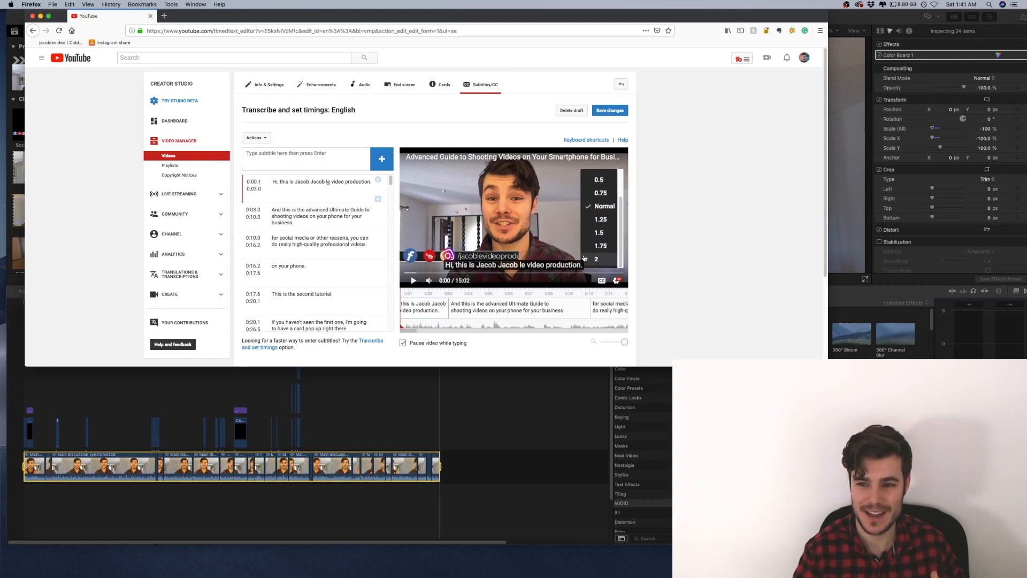
{"action": "left_click", "coordinate": [594, 259]}
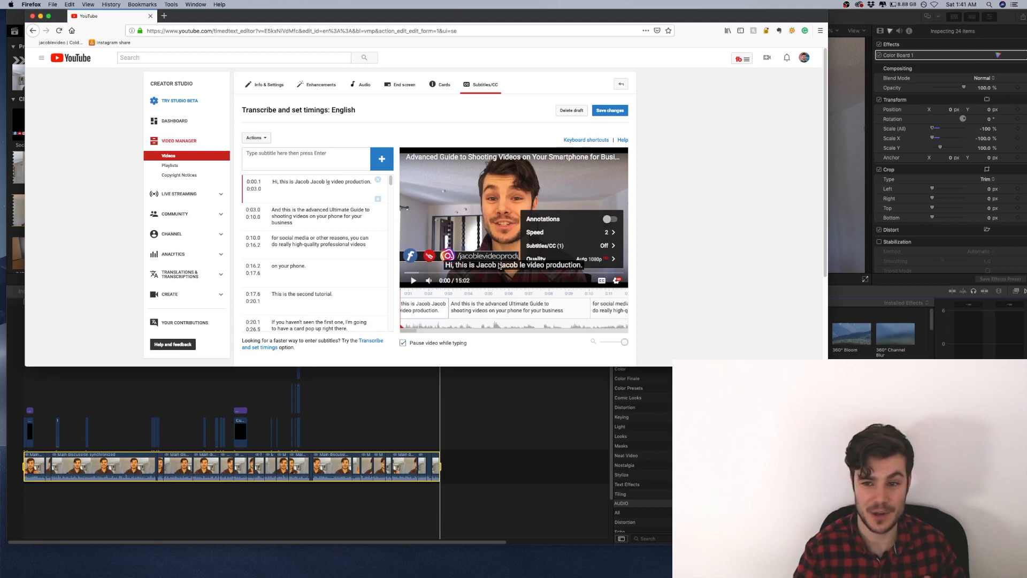
{"action": "left_click", "coordinate": [413, 280]}
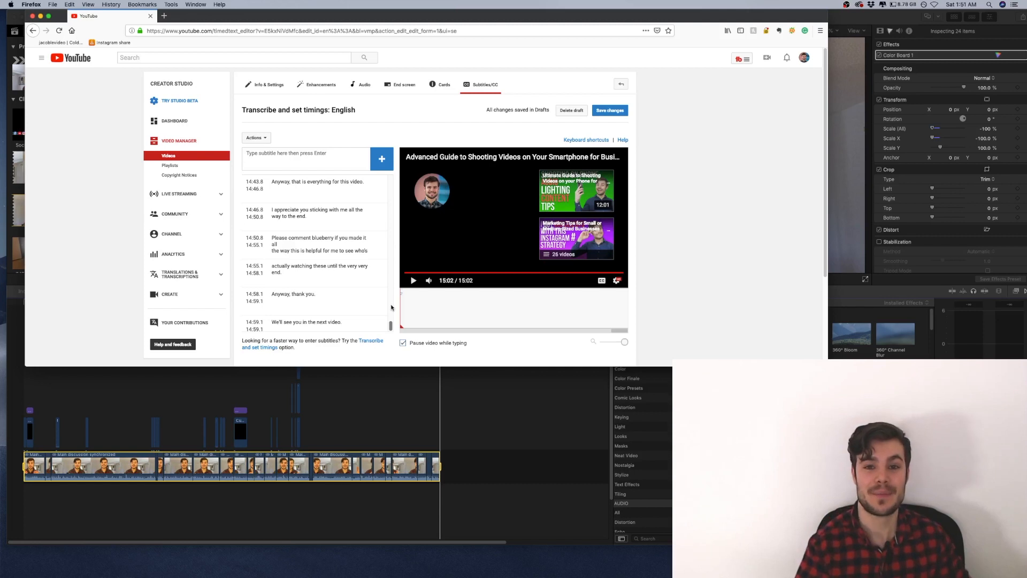
{"action": "left_click_drag", "start_coordinate": [426, 10], "coordinate": [446, 43]}
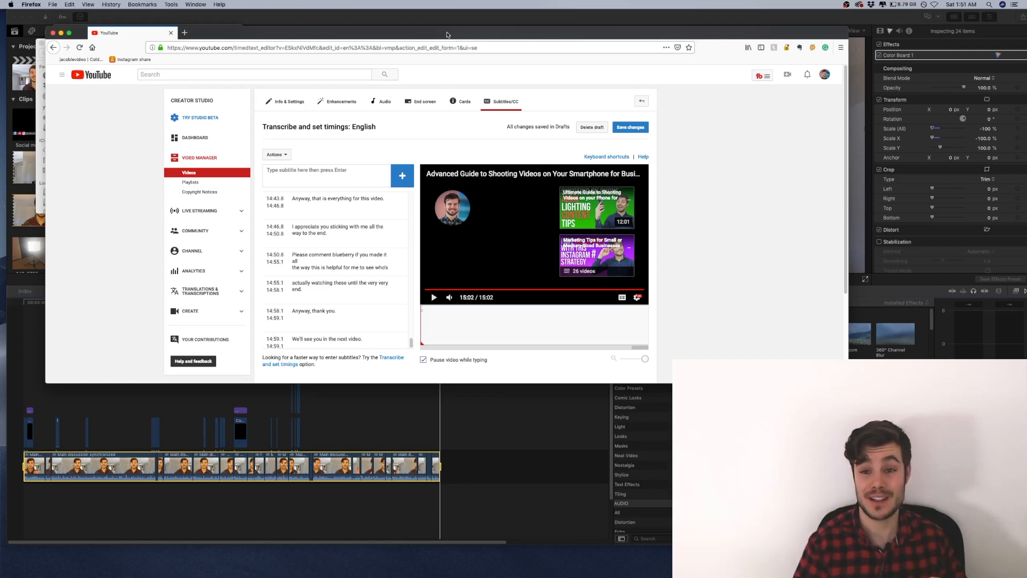
{"action": "left_click_drag", "start_coordinate": [447, 35], "coordinate": [448, 24]}
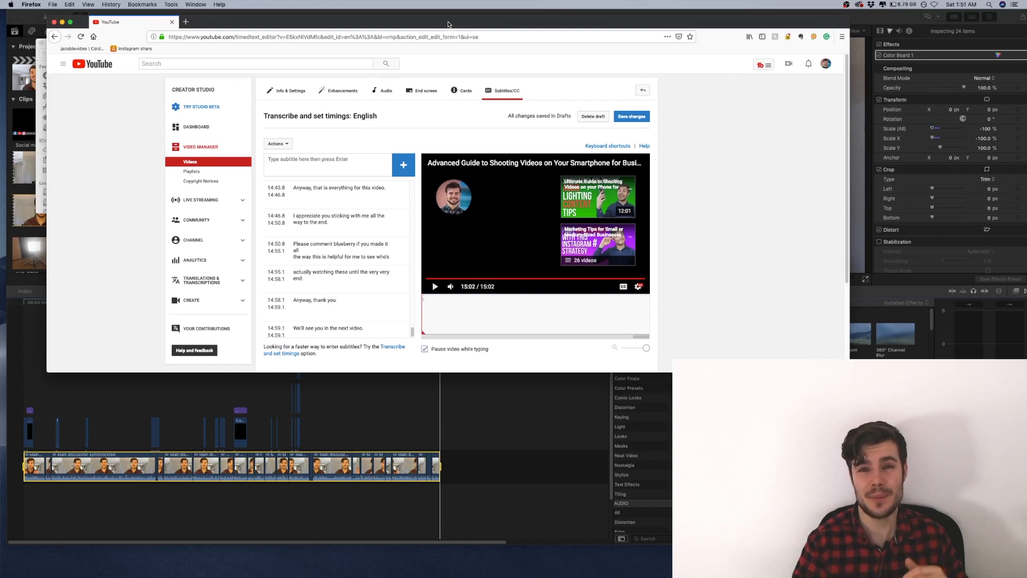